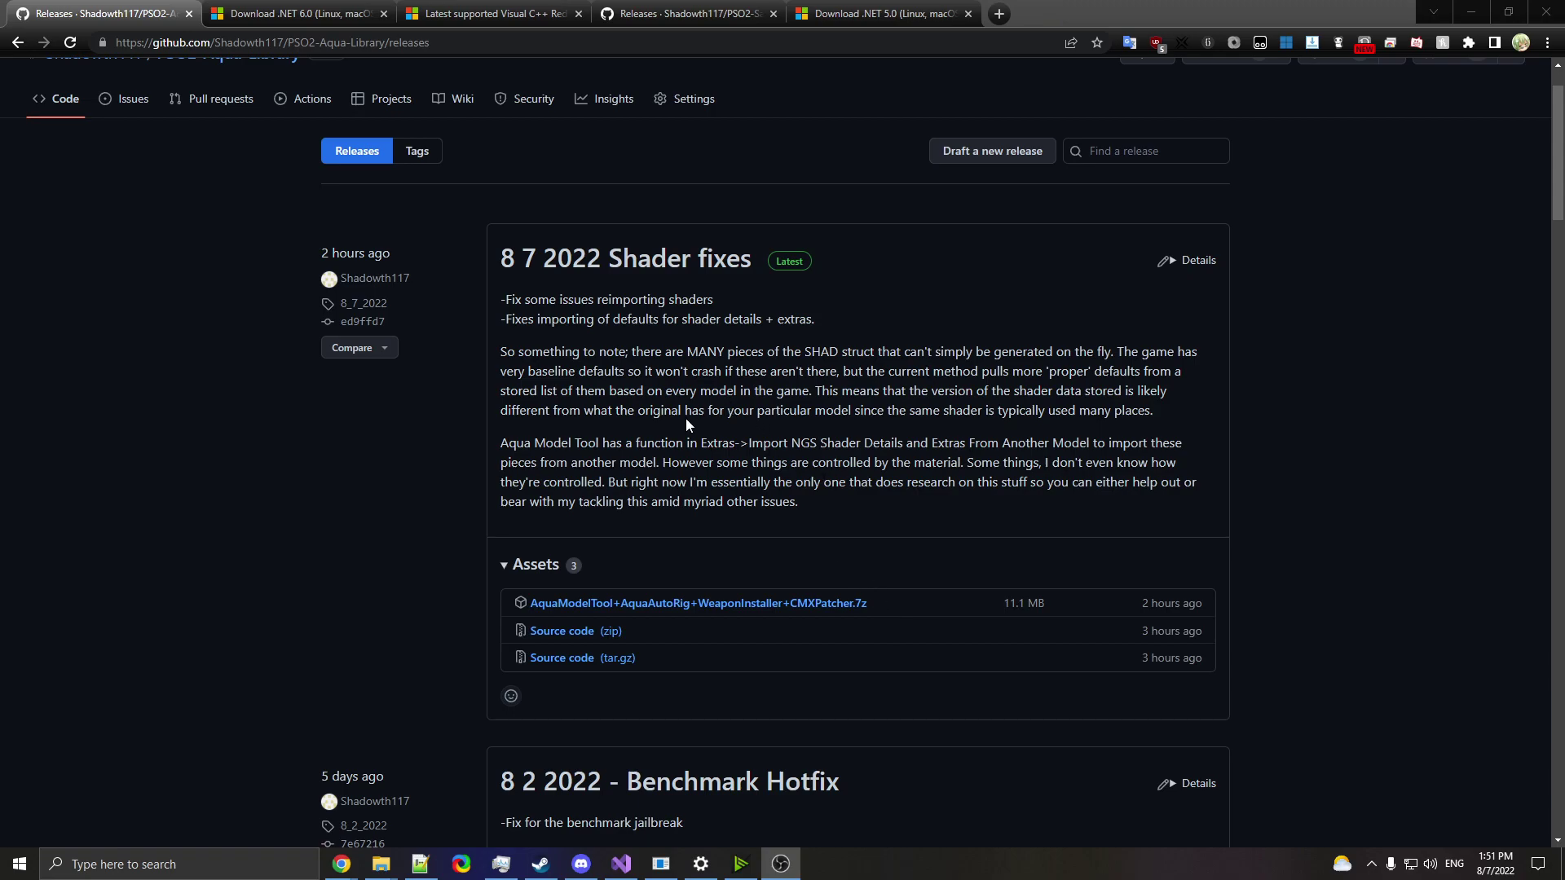
Review the open download pages for .NET 6.0, the Visual C++ Redistributable, the PSO2 Aqua Library, PSO2-Salon-Tool and .NET 5.0
{"action": "left_click", "coordinate": [333, 17]}
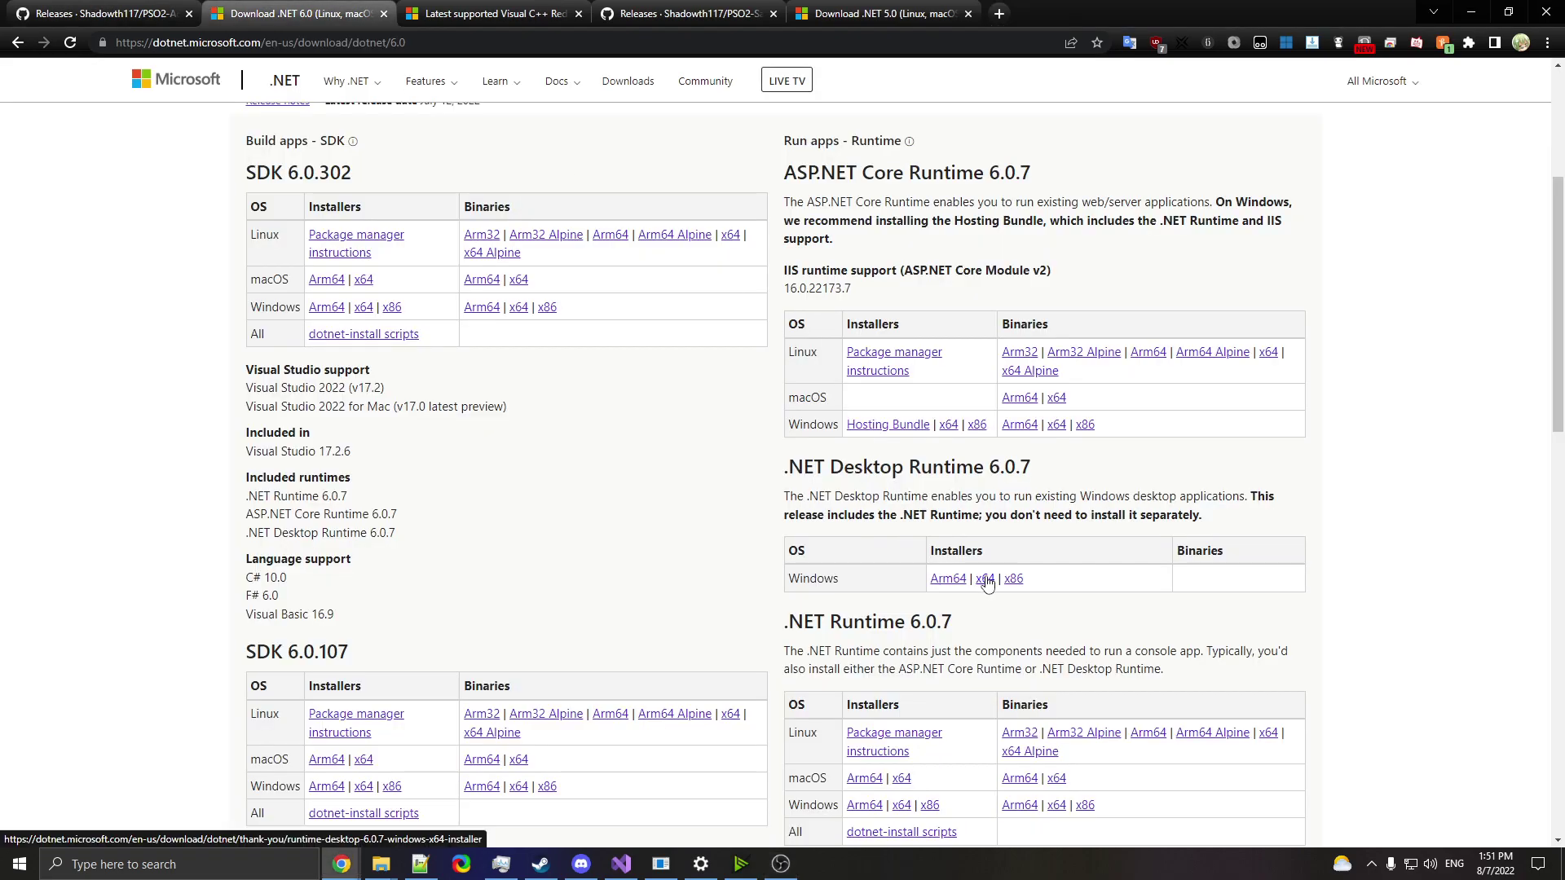
{"action": "left_click", "coordinate": [489, 14]}
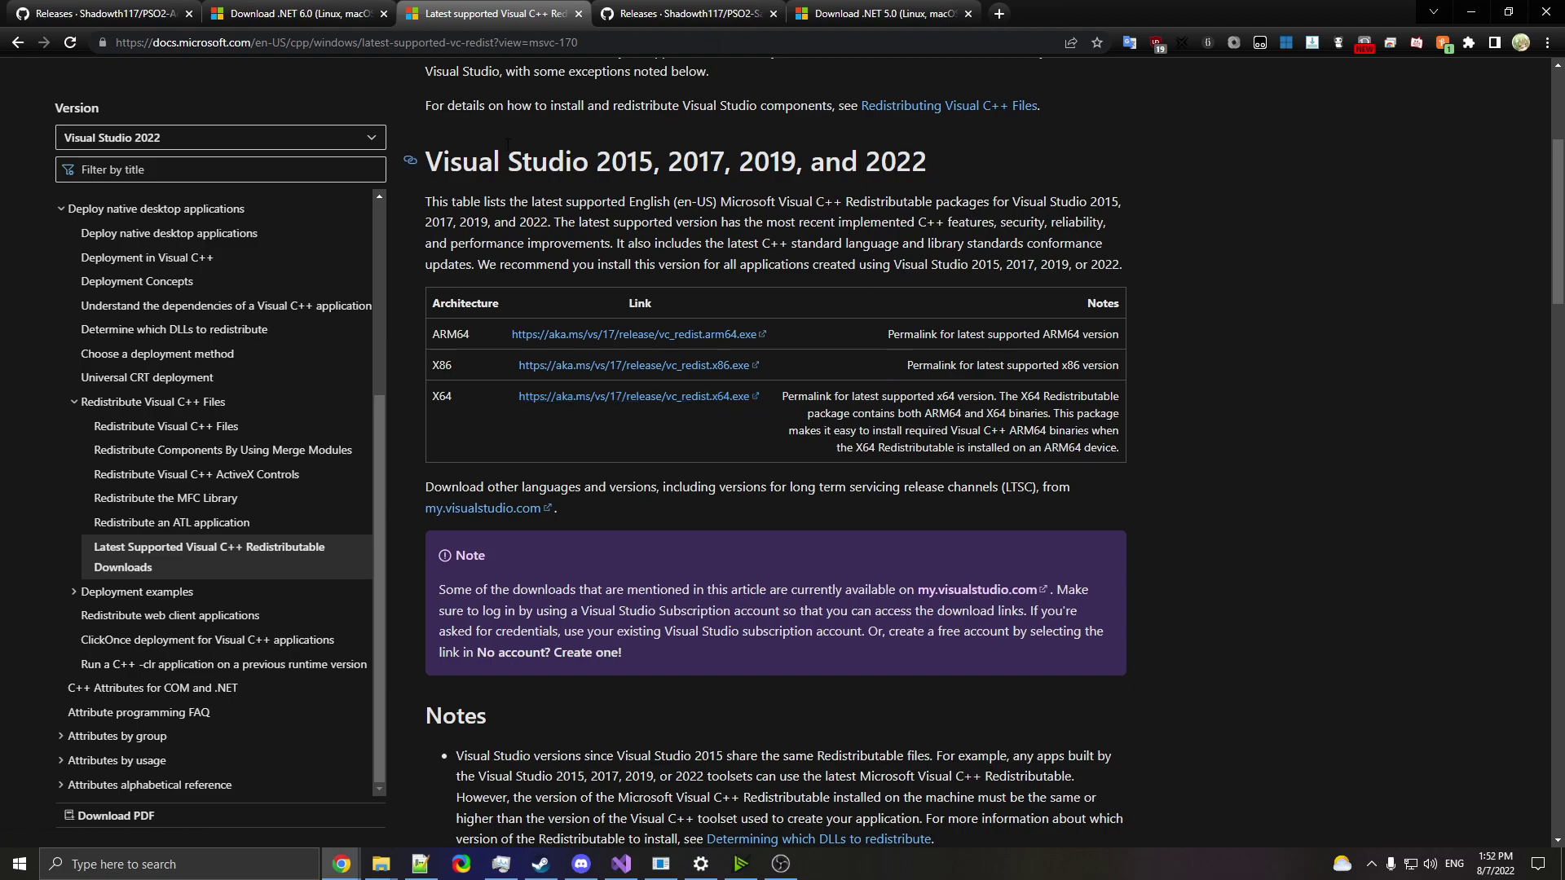
{"action": "left_click", "coordinate": [101, 10]}
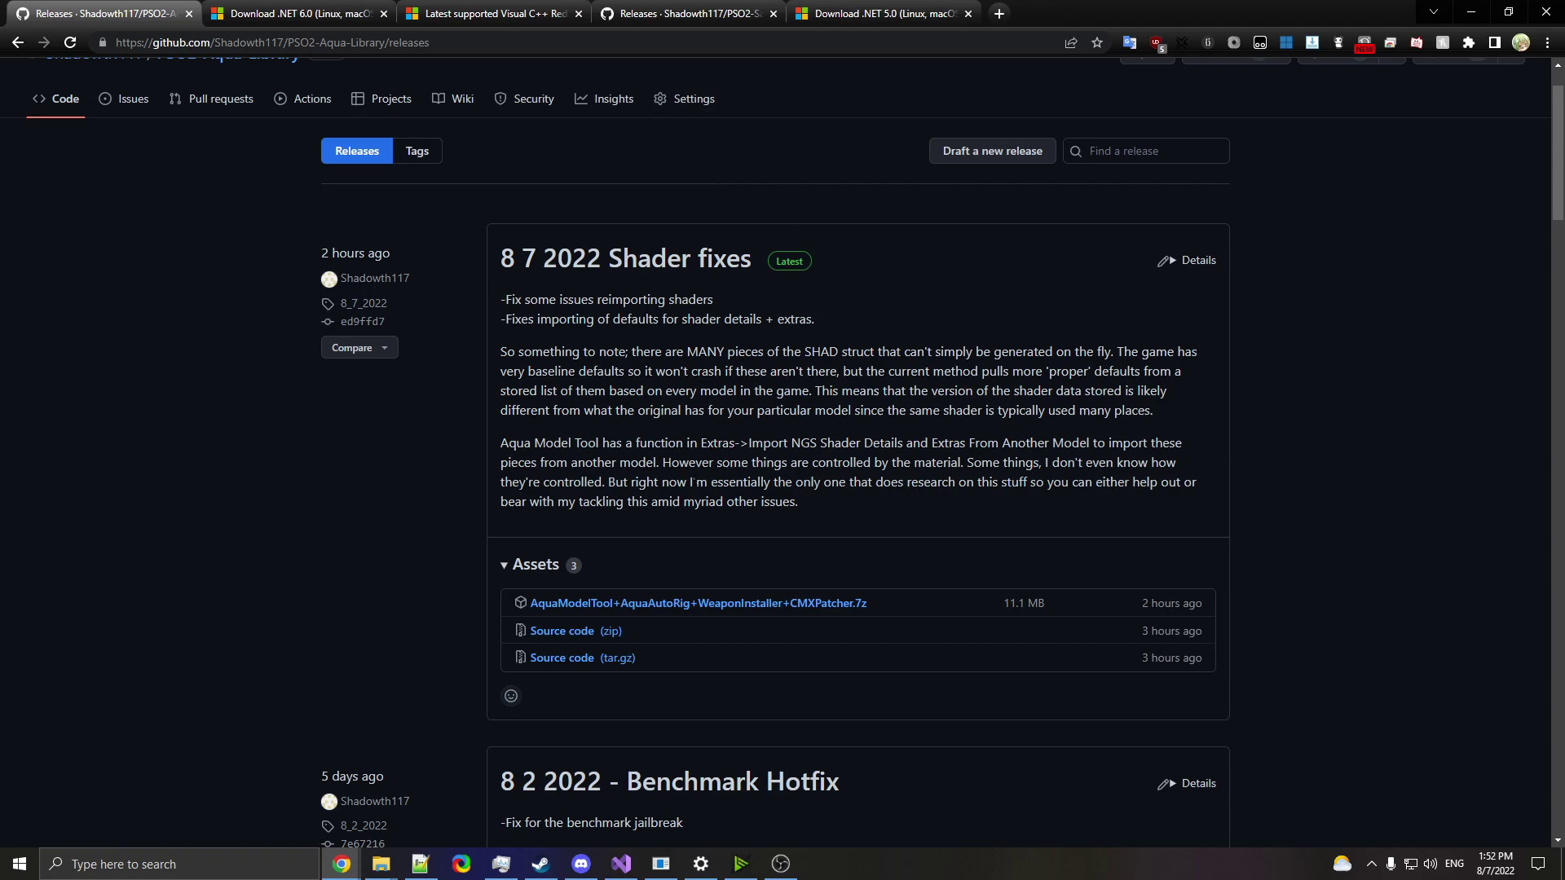
{"action": "left_click", "coordinate": [717, 12]}
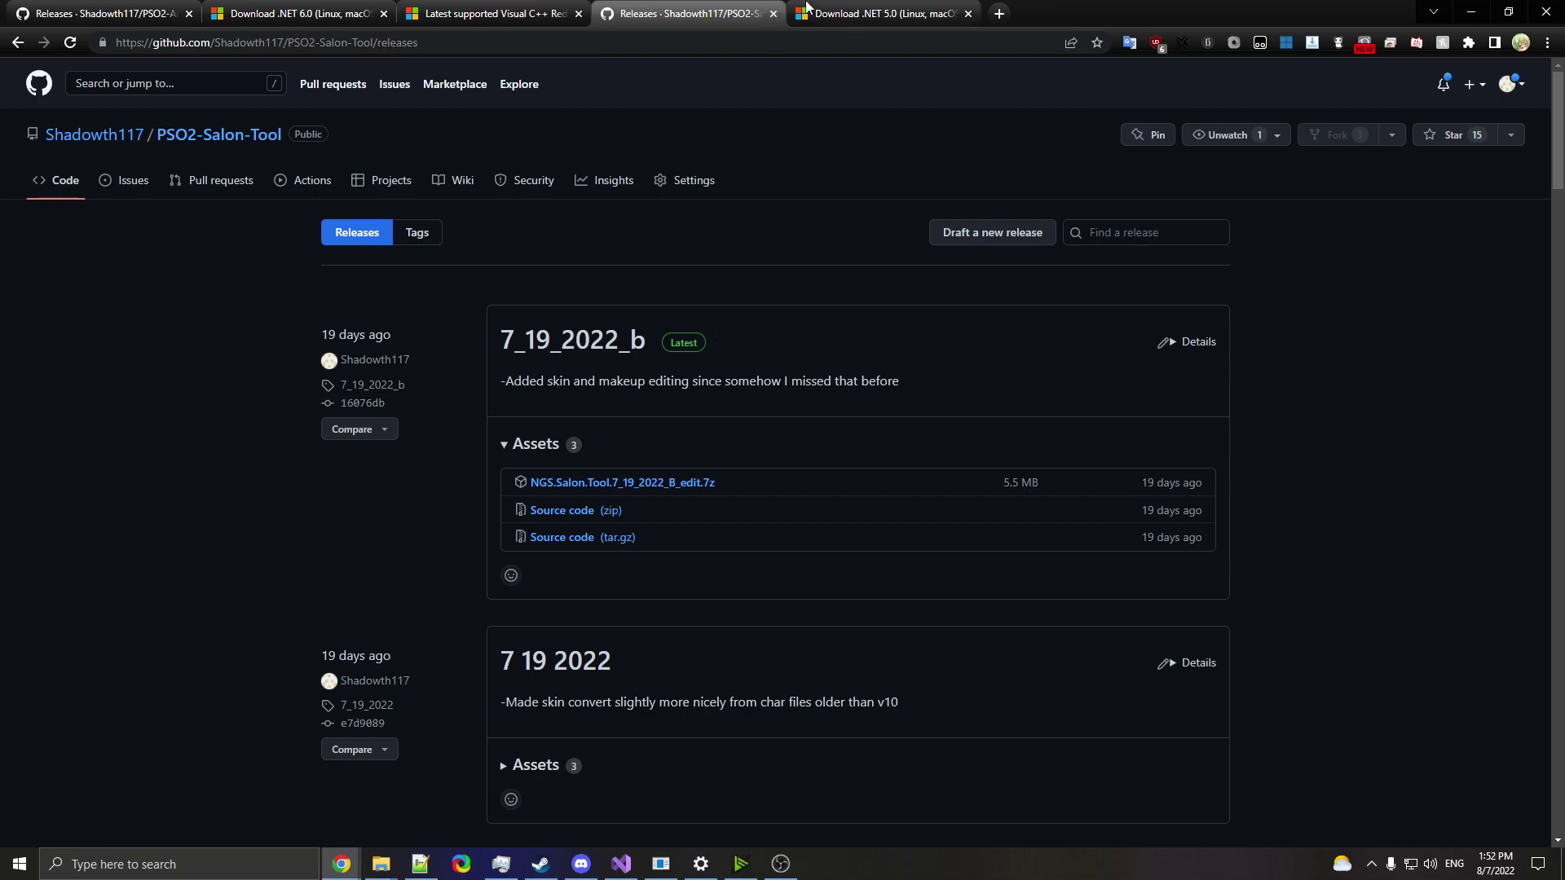
{"action": "left_click", "coordinate": [811, 12]}
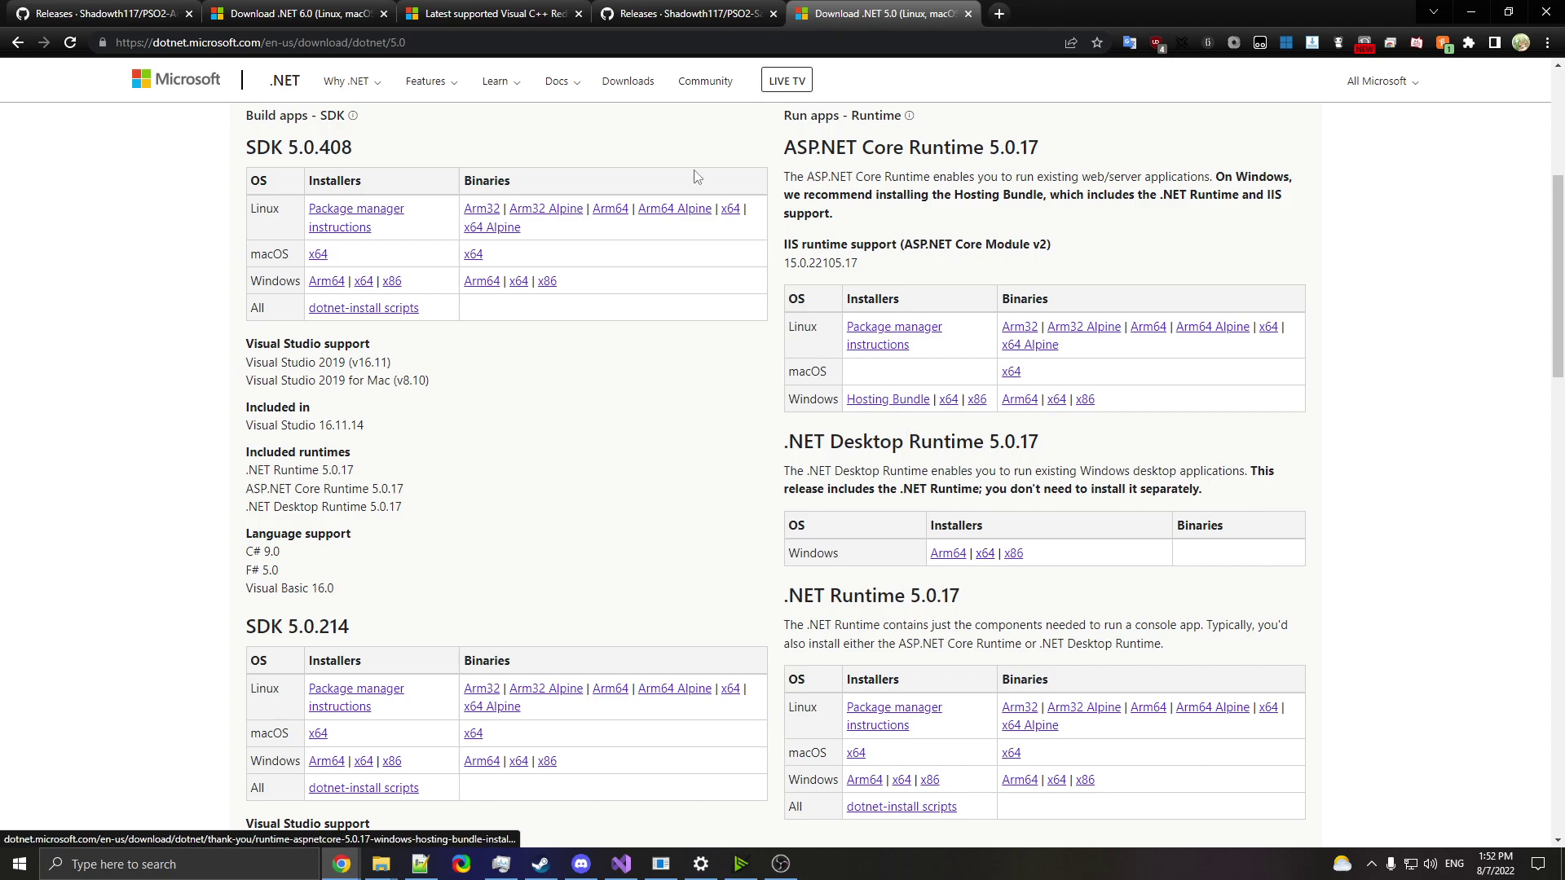
{"action": "left_click", "coordinate": [652, 9]}
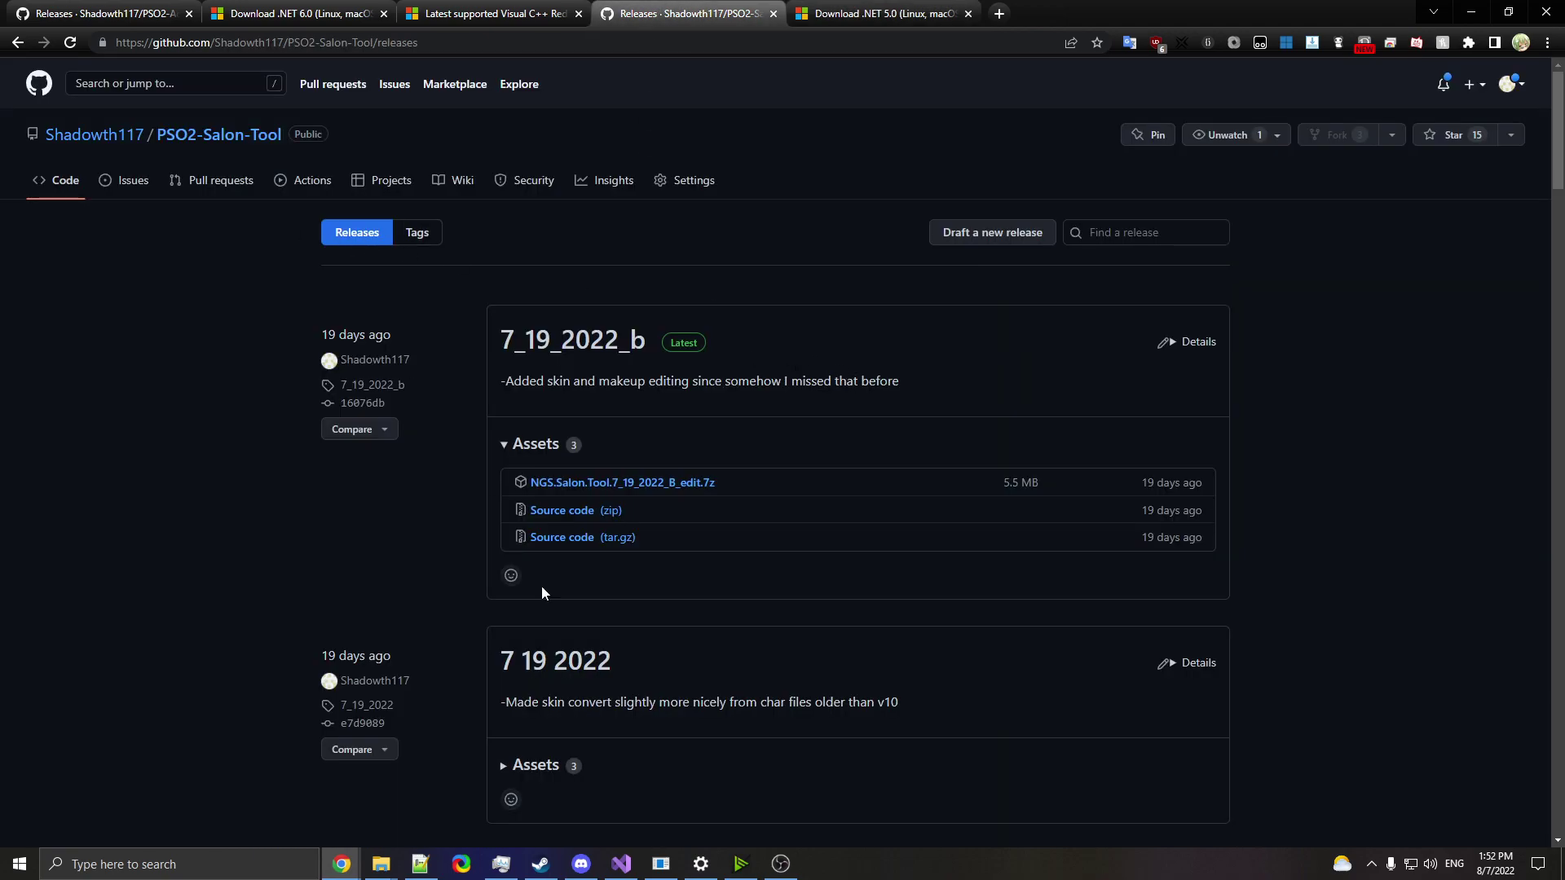
Switch to the net5.0-windows folder in File Explorer and launch NGS Salon Tool.exe
{"action": "mouse_move", "coordinate": [381, 862]}
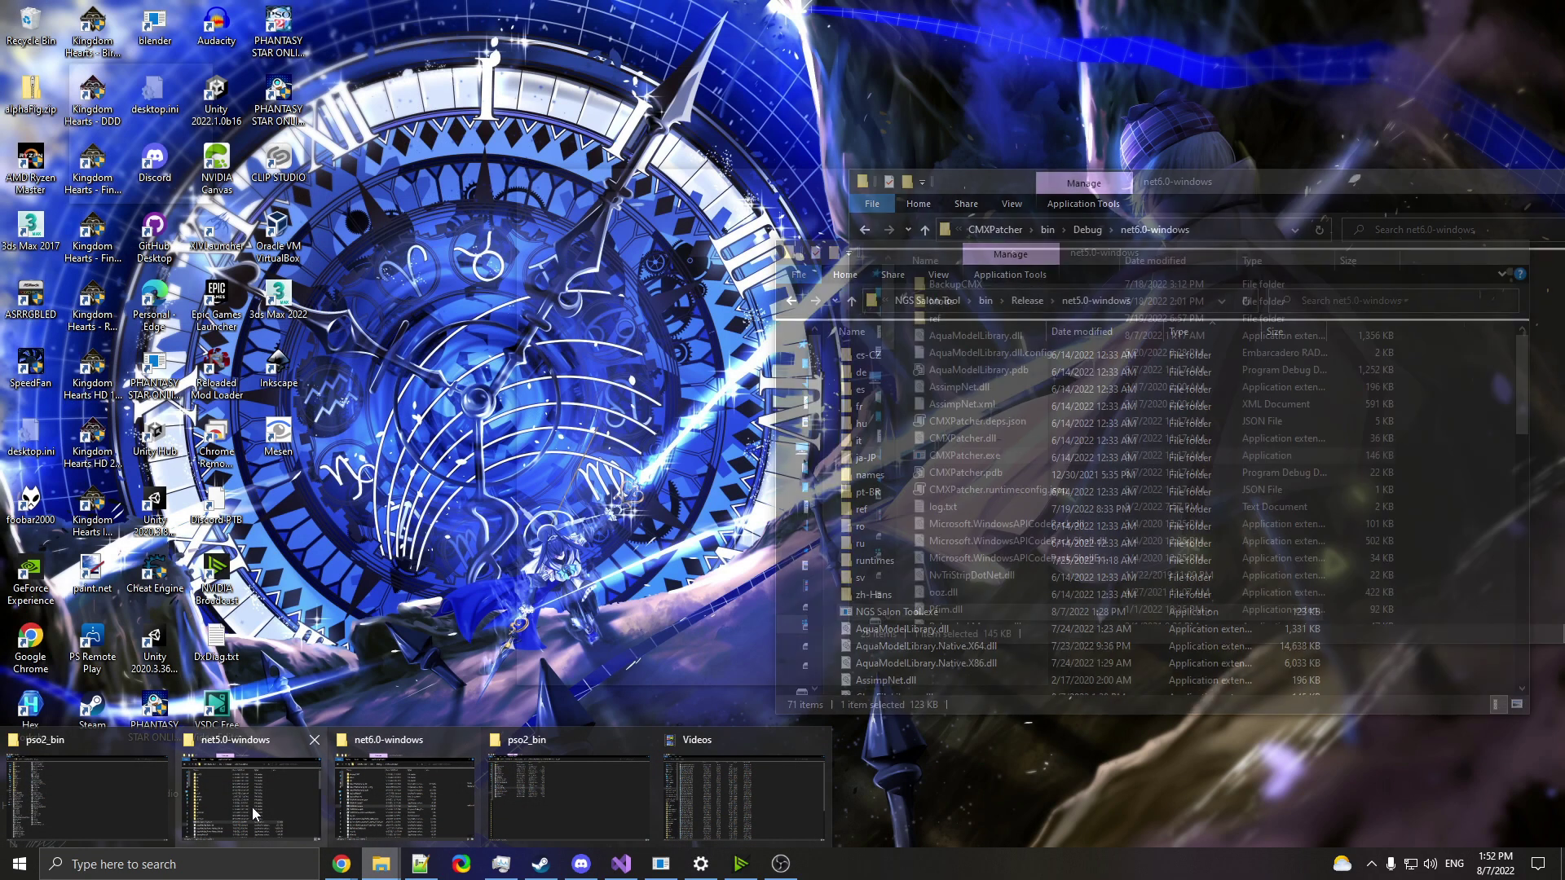
{"action": "left_click", "coordinate": [249, 806]}
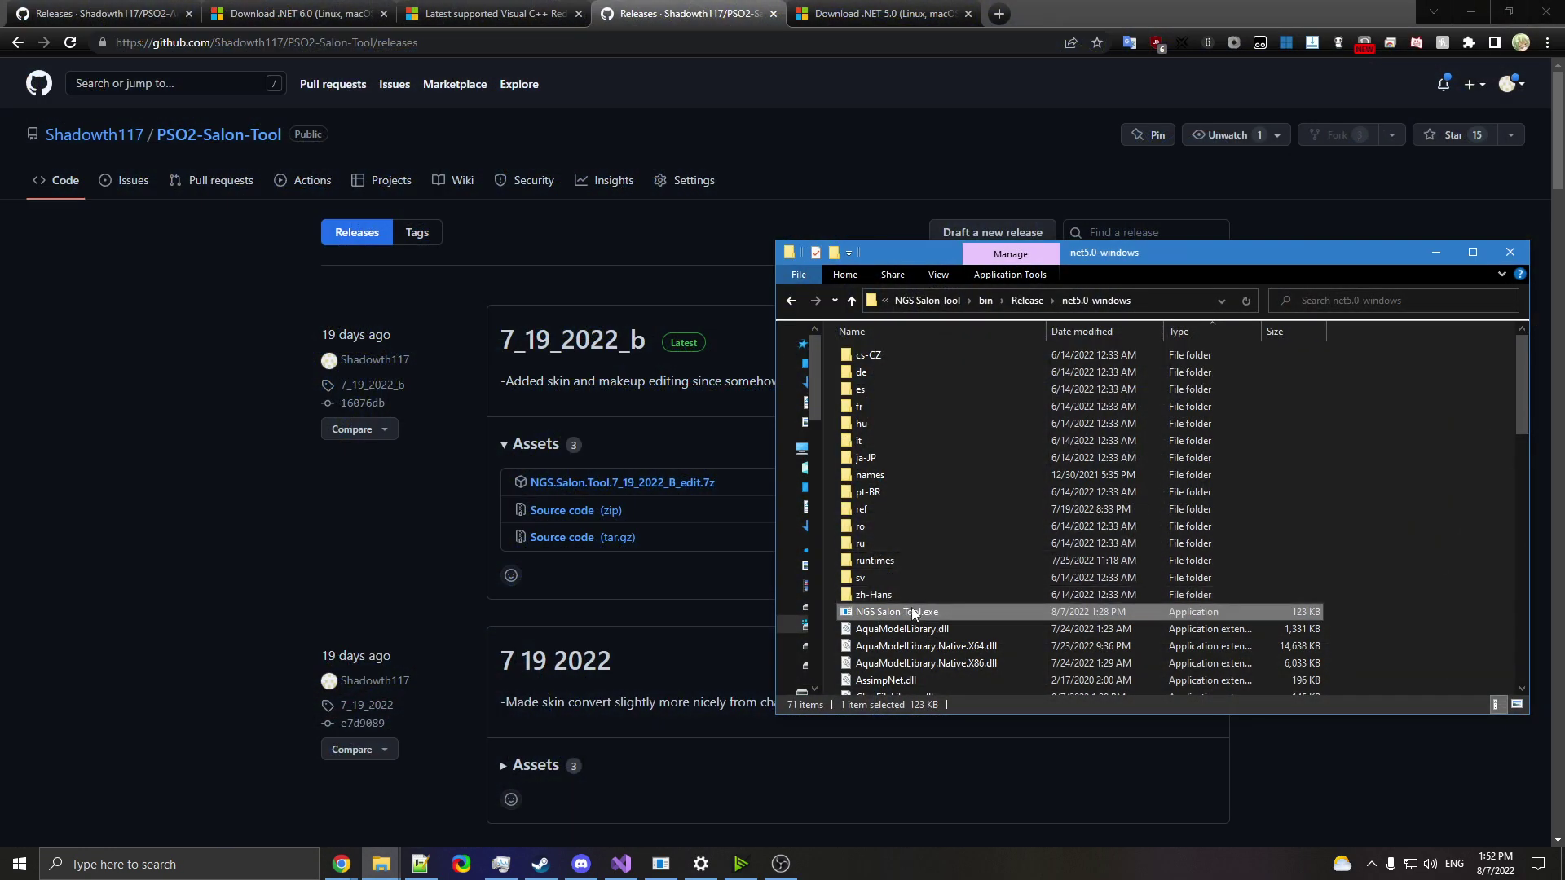
{"action": "double_click", "coordinate": [914, 611]}
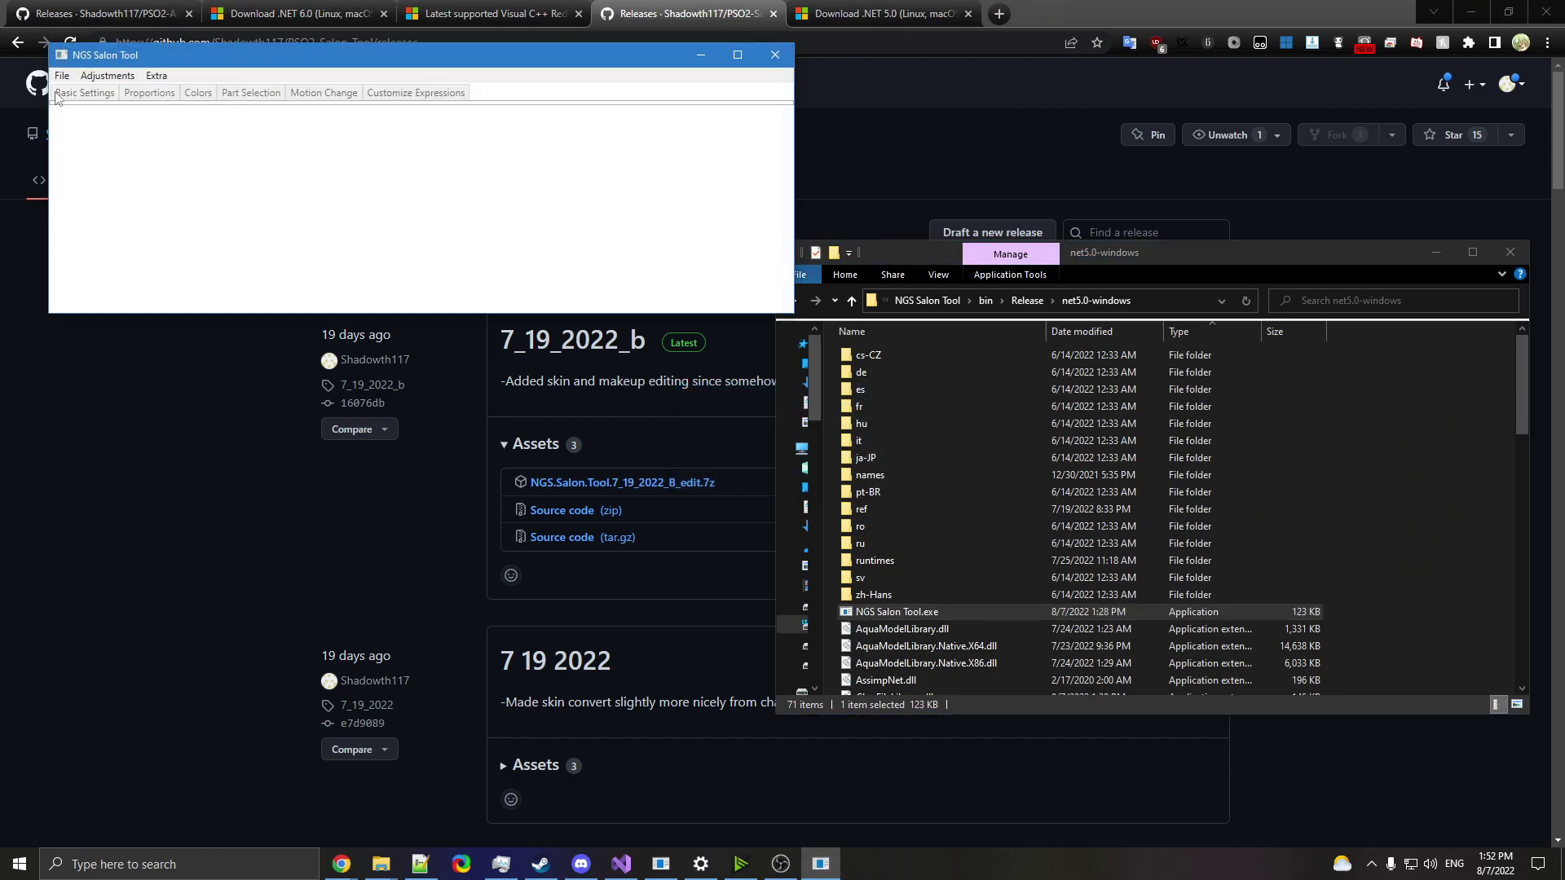
{"action": "left_click", "coordinate": [62, 75]}
{"action": "left_click", "coordinate": [80, 97]}
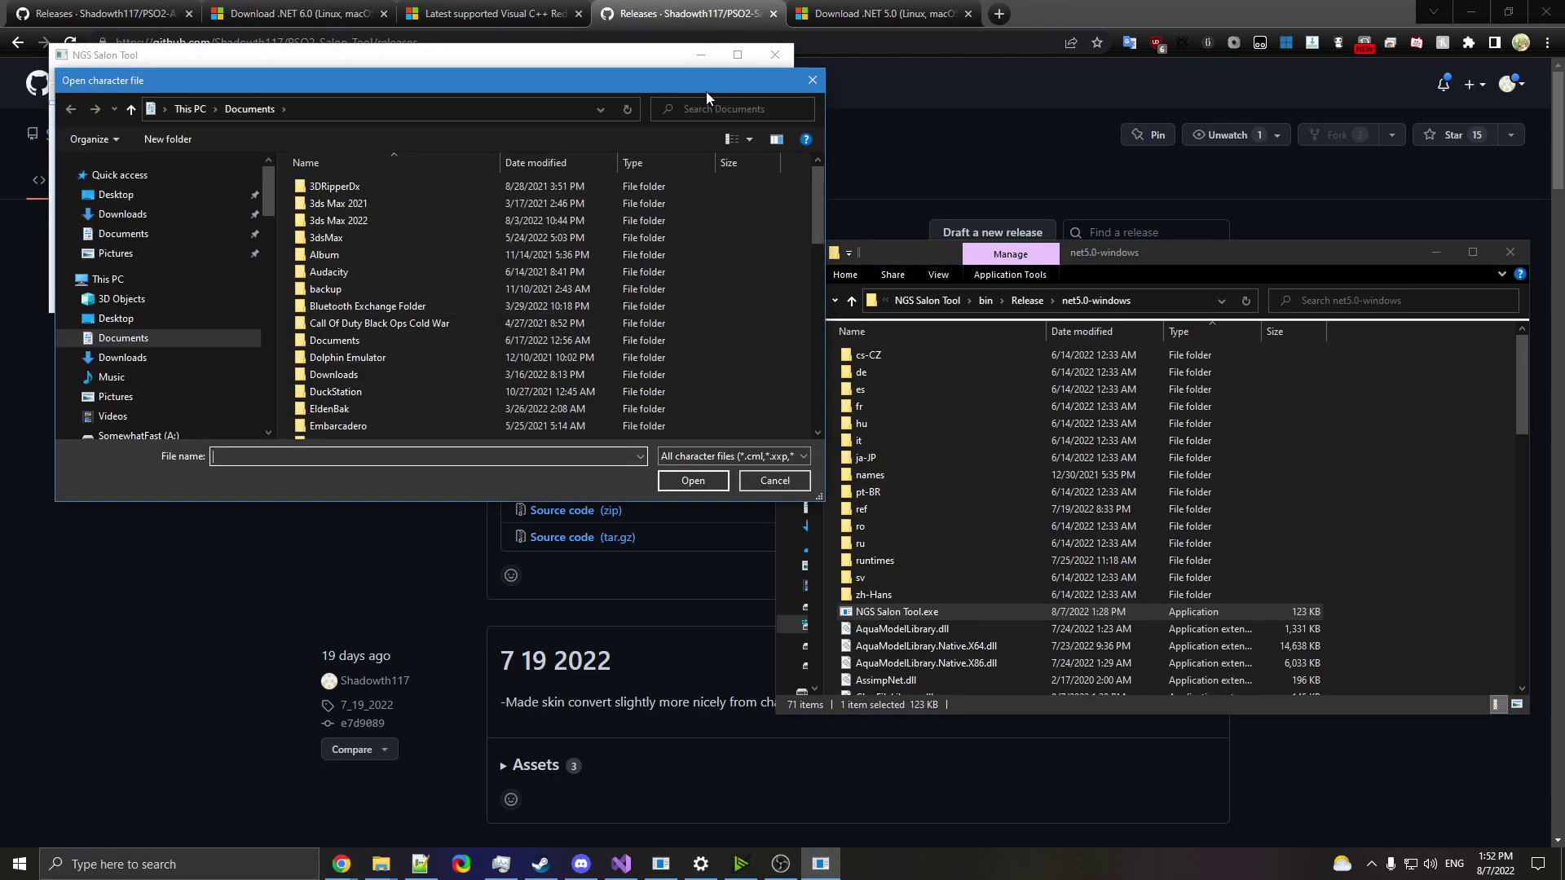
{"action": "left_click", "coordinate": [801, 85]}
Open the character file Anna Banana Chan.fnp from the SEGA folder's PHANTASYSTARONLINE2_NGS_CHARACTERCREATOR_NA - Copy subfolder
{"action": "left_click", "coordinate": [62, 75]}
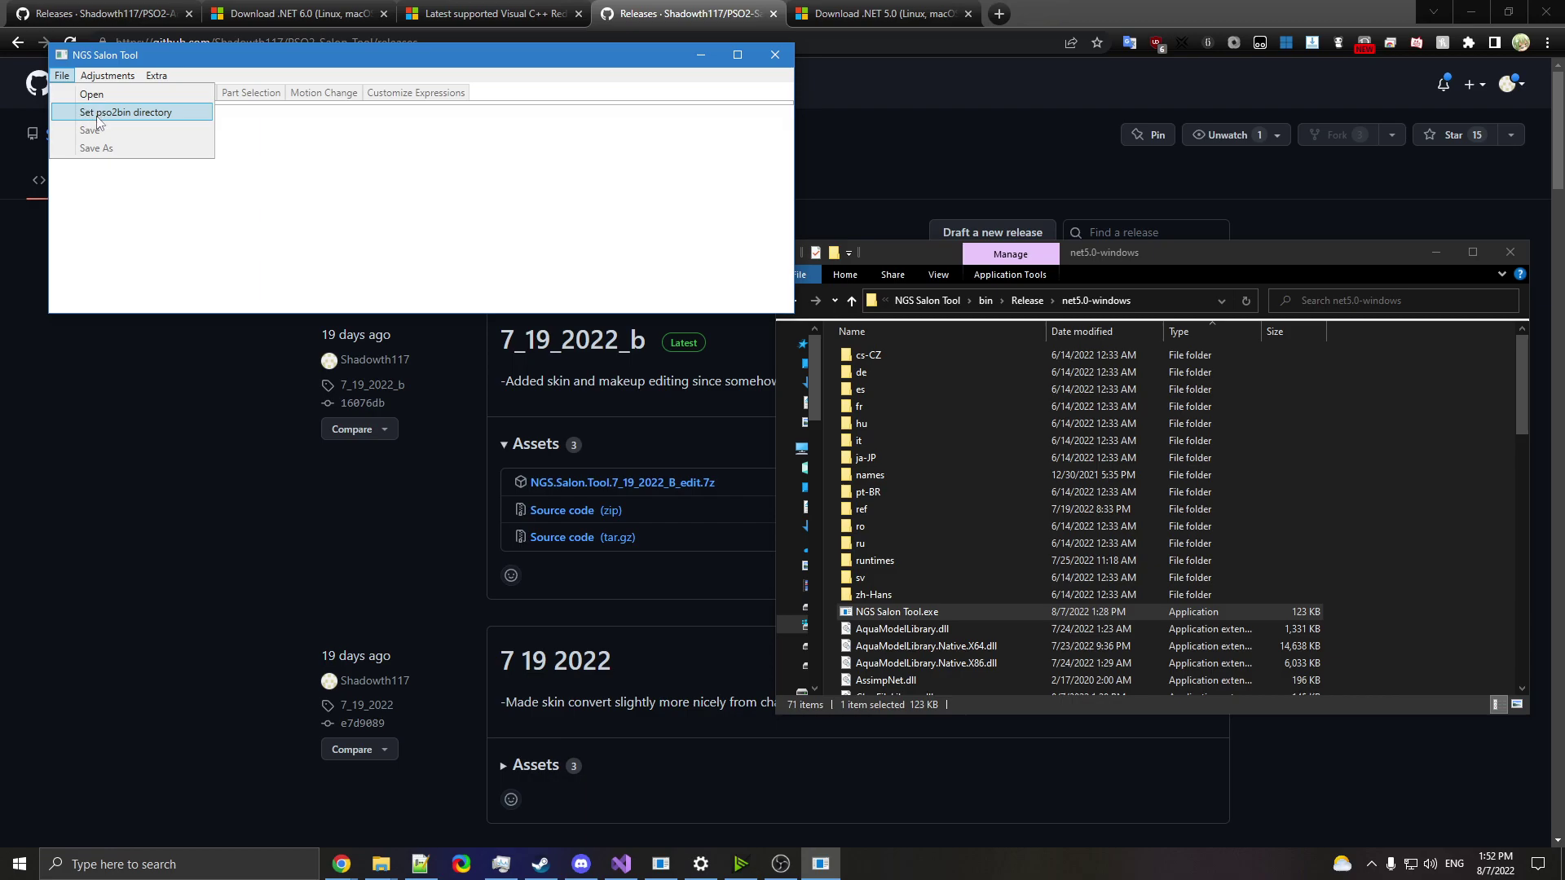
{"action": "left_click", "coordinate": [91, 94]}
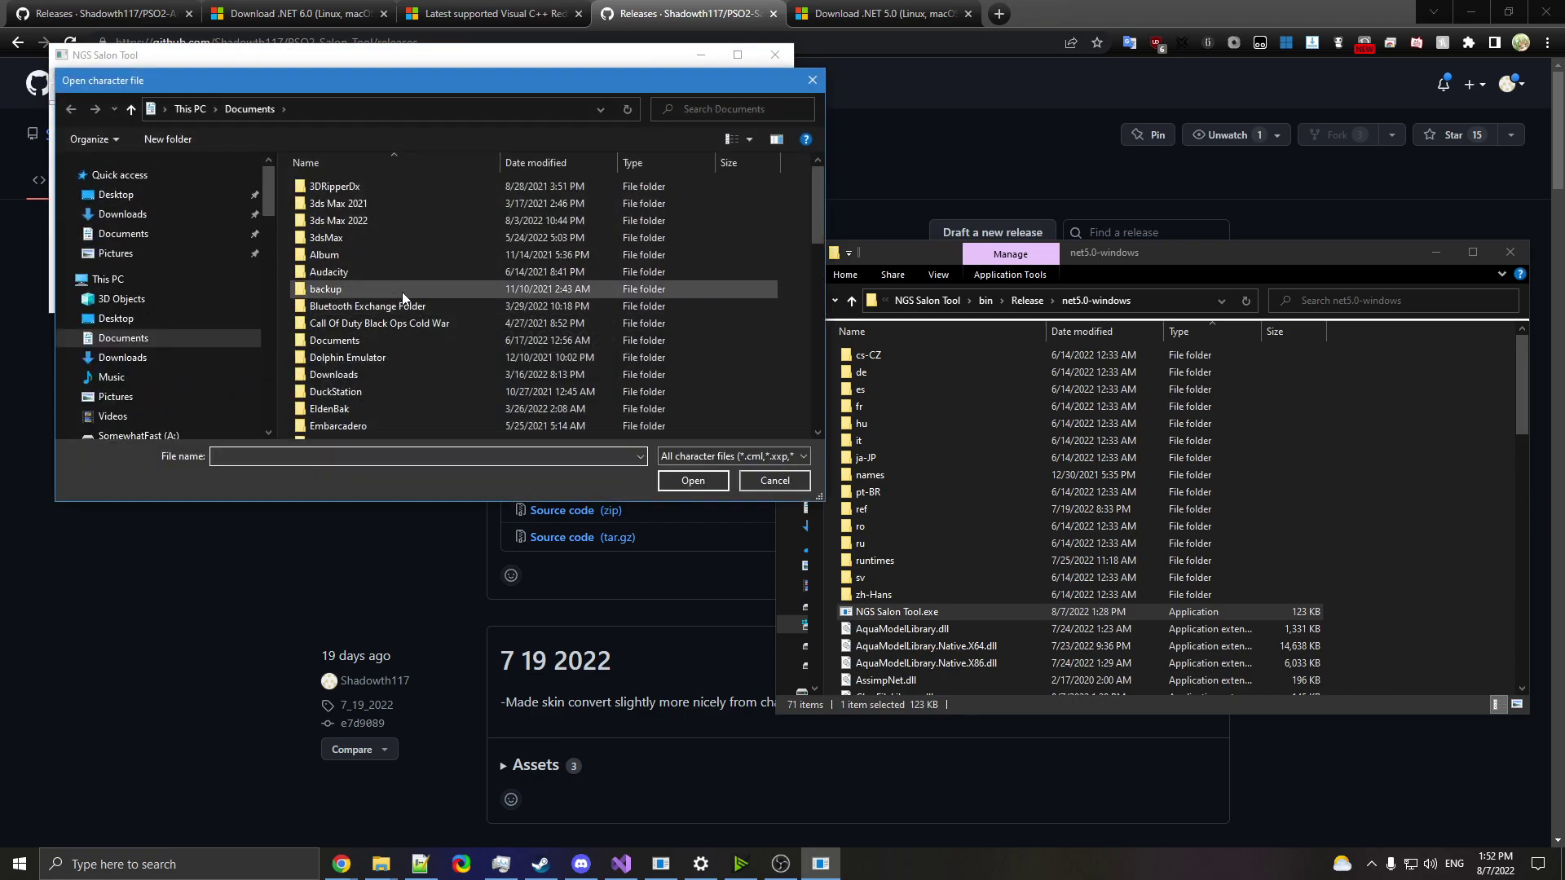
{"action": "scroll", "coordinate": [399, 314], "scroll_direction": "down", "scroll_amount": 10}
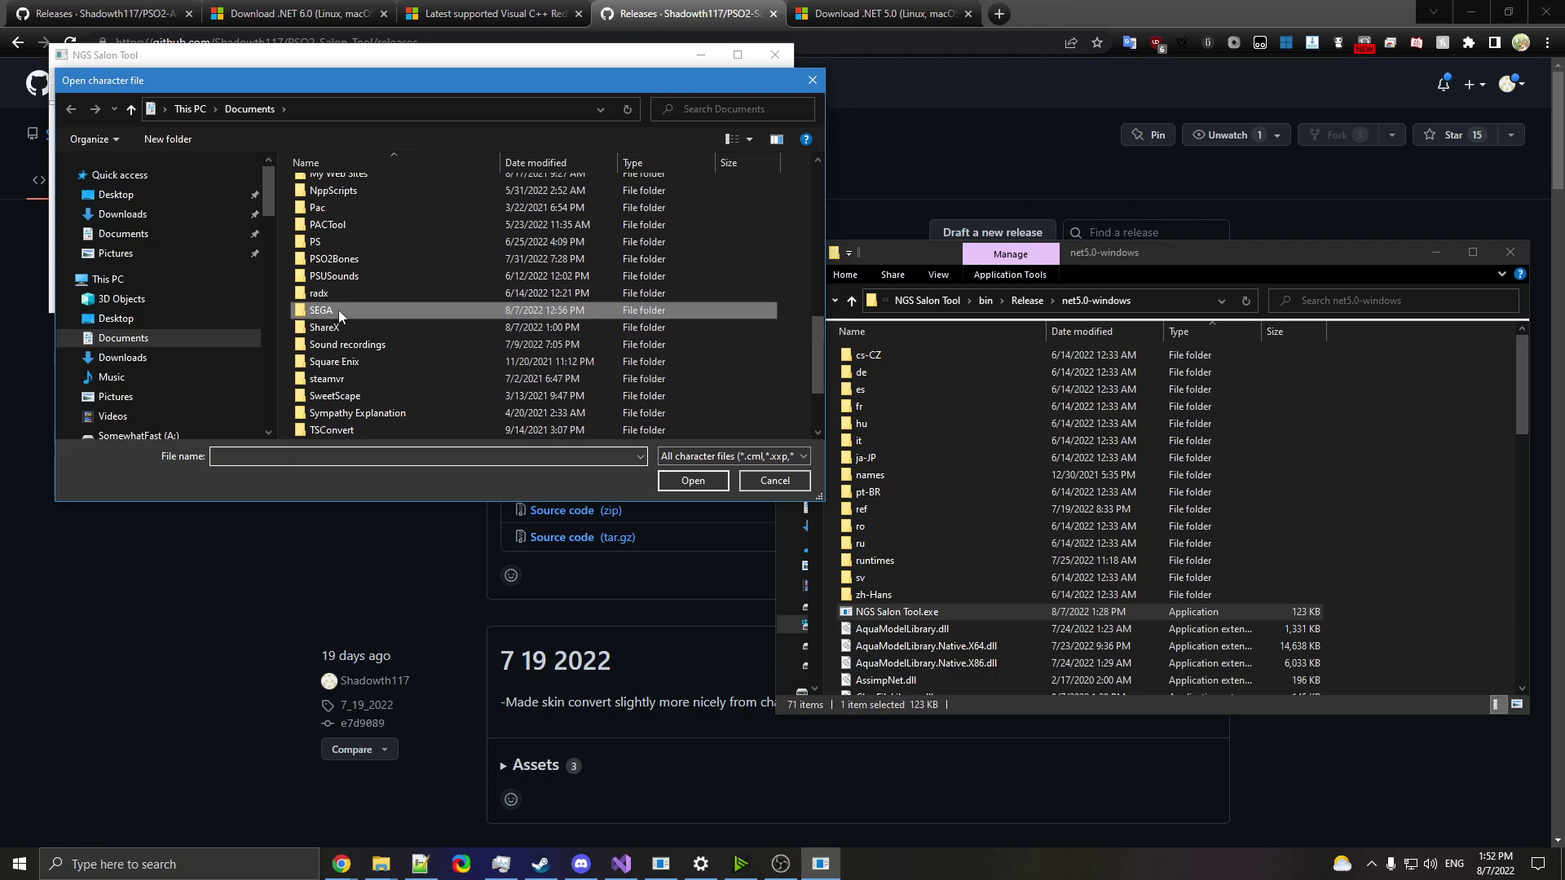
{"action": "double_click", "coordinate": [339, 310]}
{"action": "double_click", "coordinate": [450, 325]}
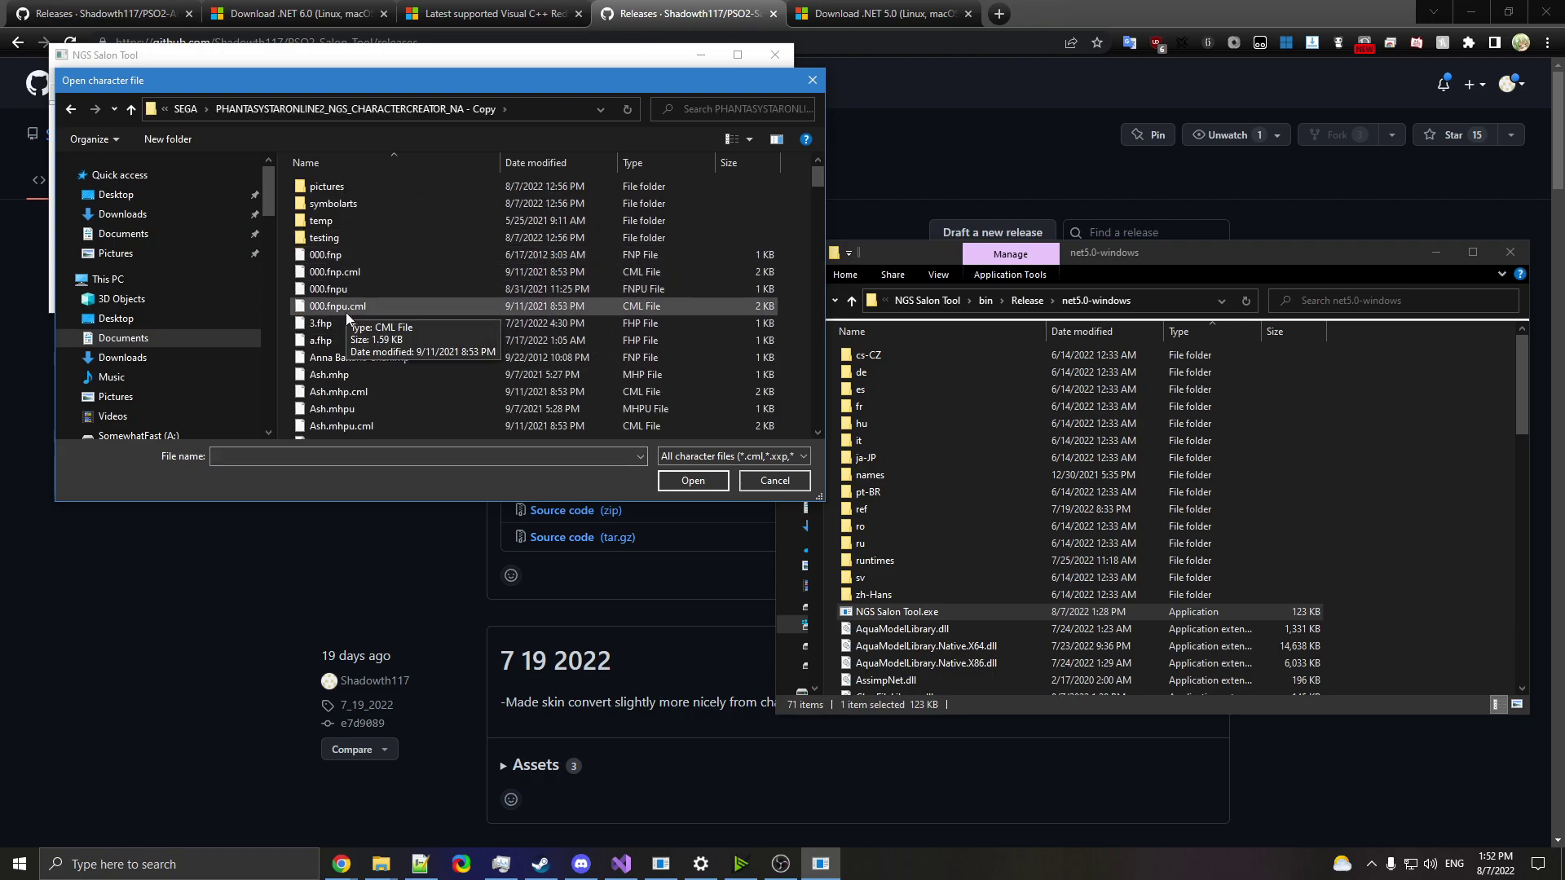
{"action": "double_click", "coordinate": [344, 357]}
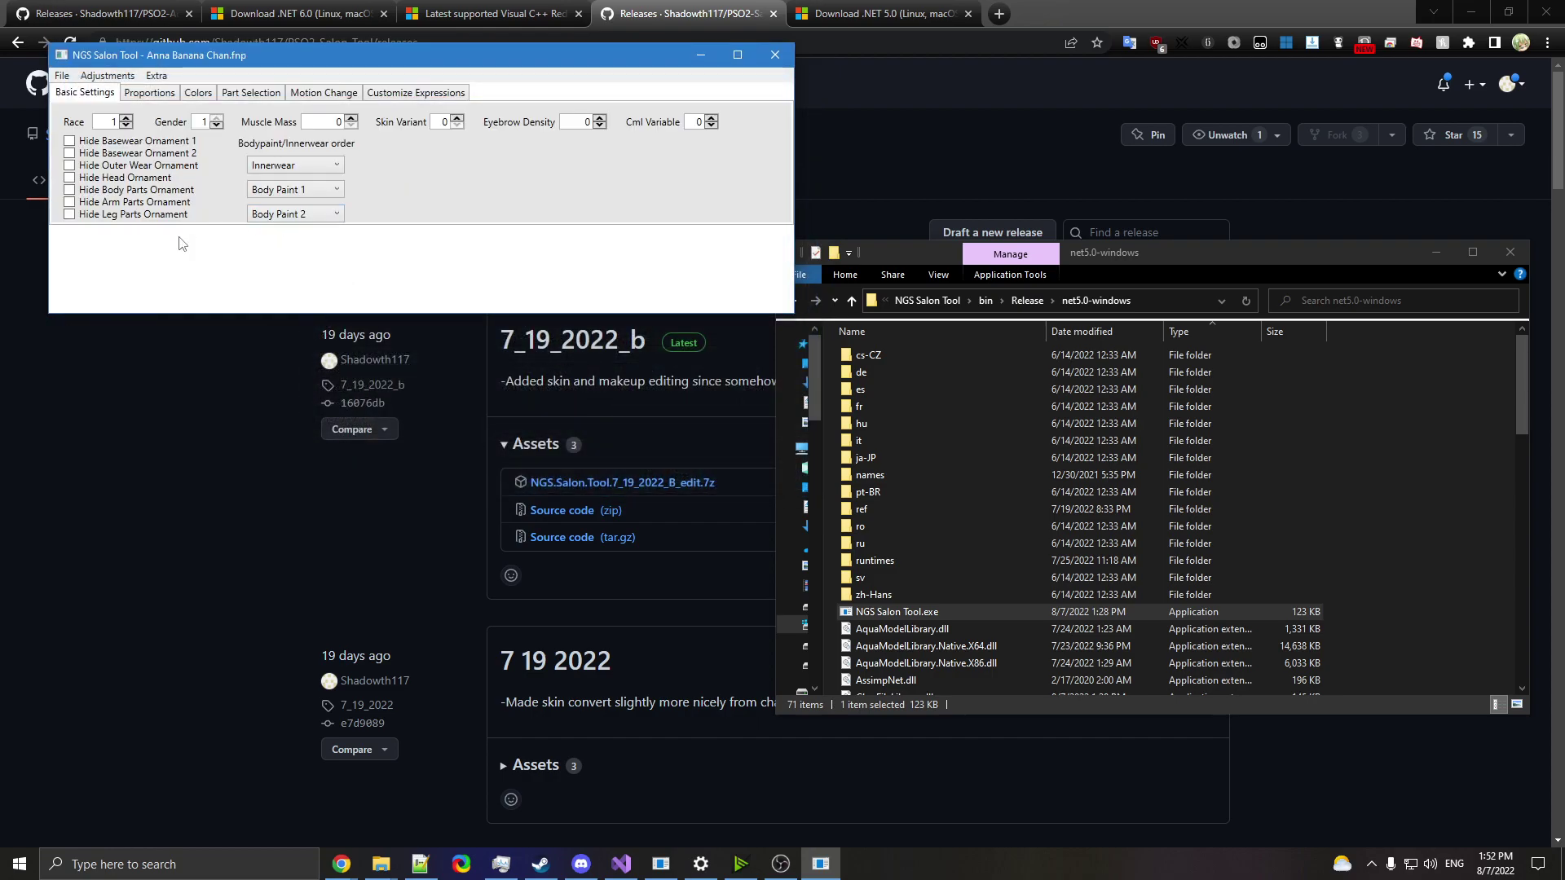
Look over the loaded character's part selection, motion and basic settings
{"action": "left_click", "coordinate": [257, 97]}
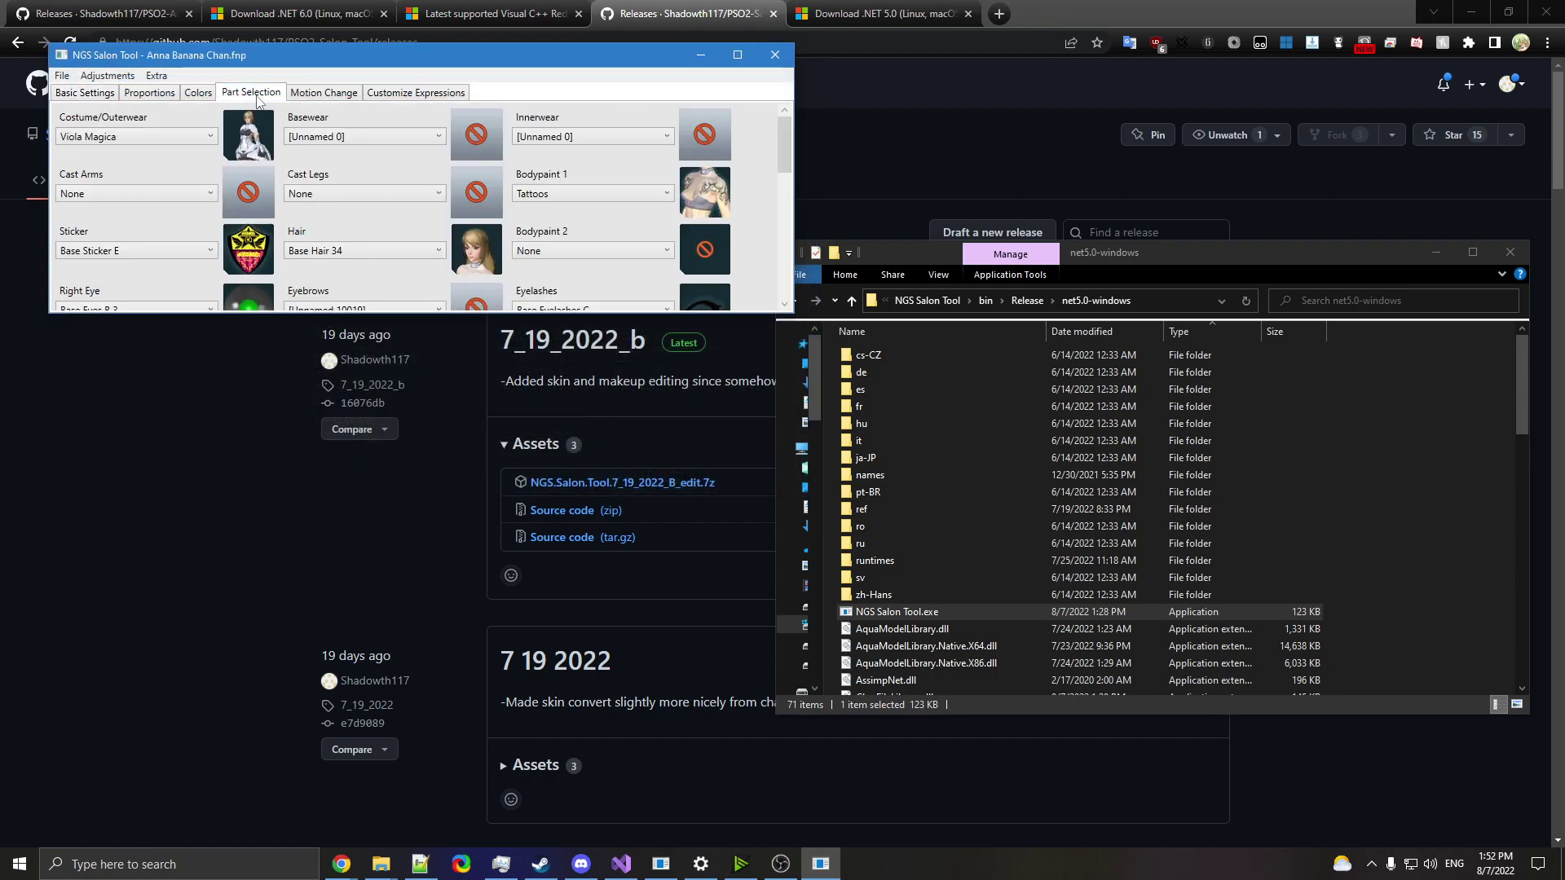
{"action": "left_click", "coordinate": [309, 94]}
{"action": "left_click", "coordinate": [117, 94]}
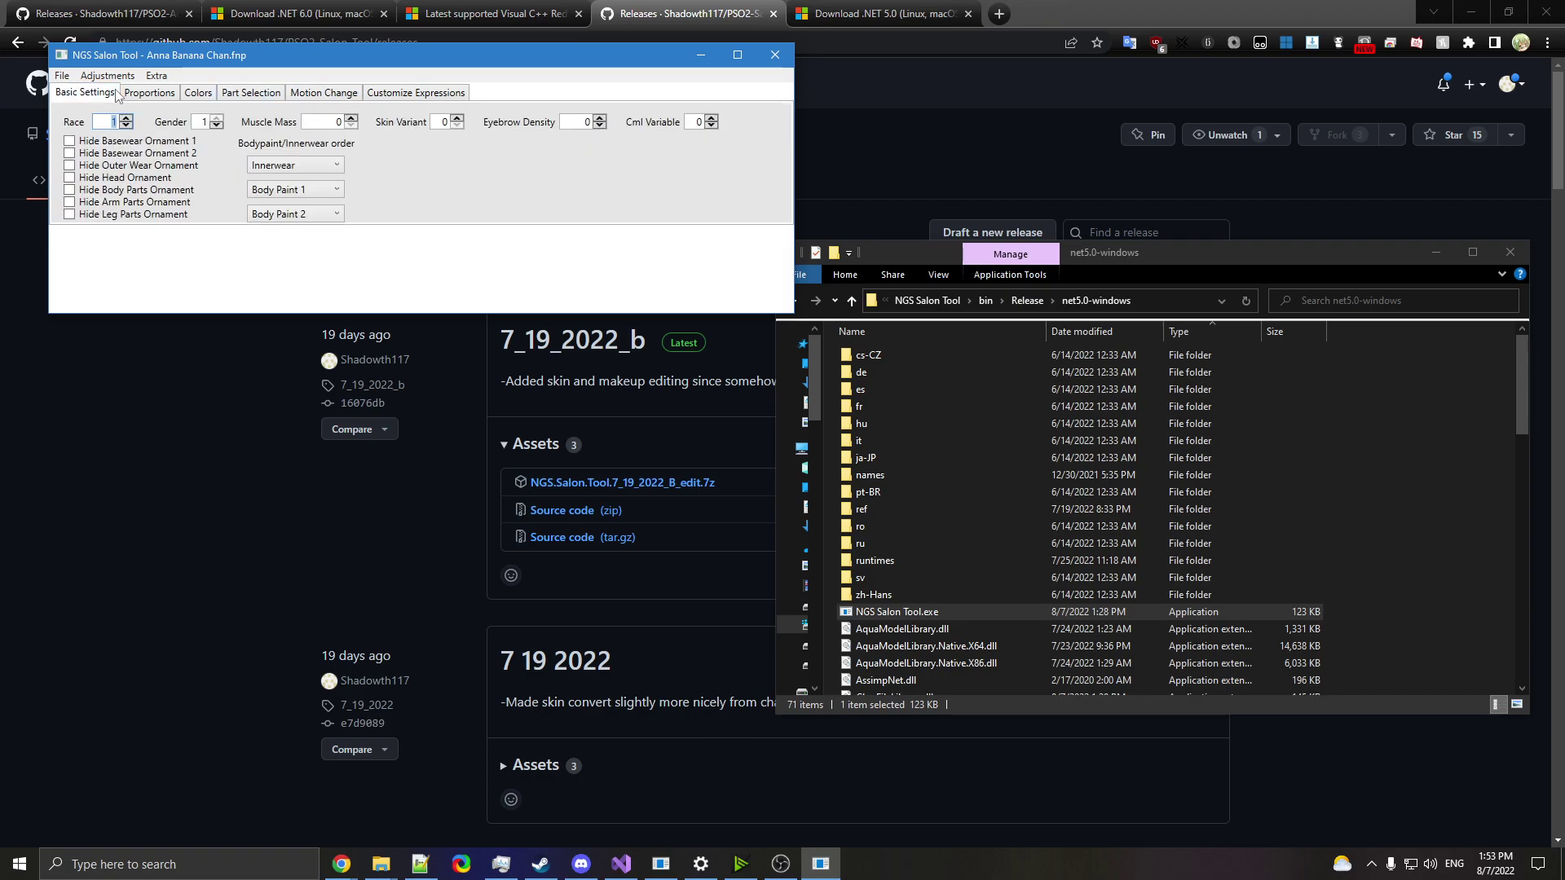
Save the character as a V10 (NGS/NGS Char Creator) .fnp file in PHANTASYSTARONLINE2_NGS_CHARACTERCREATOR_NA and close the Salon Tool
{"action": "left_click", "coordinate": [63, 76]}
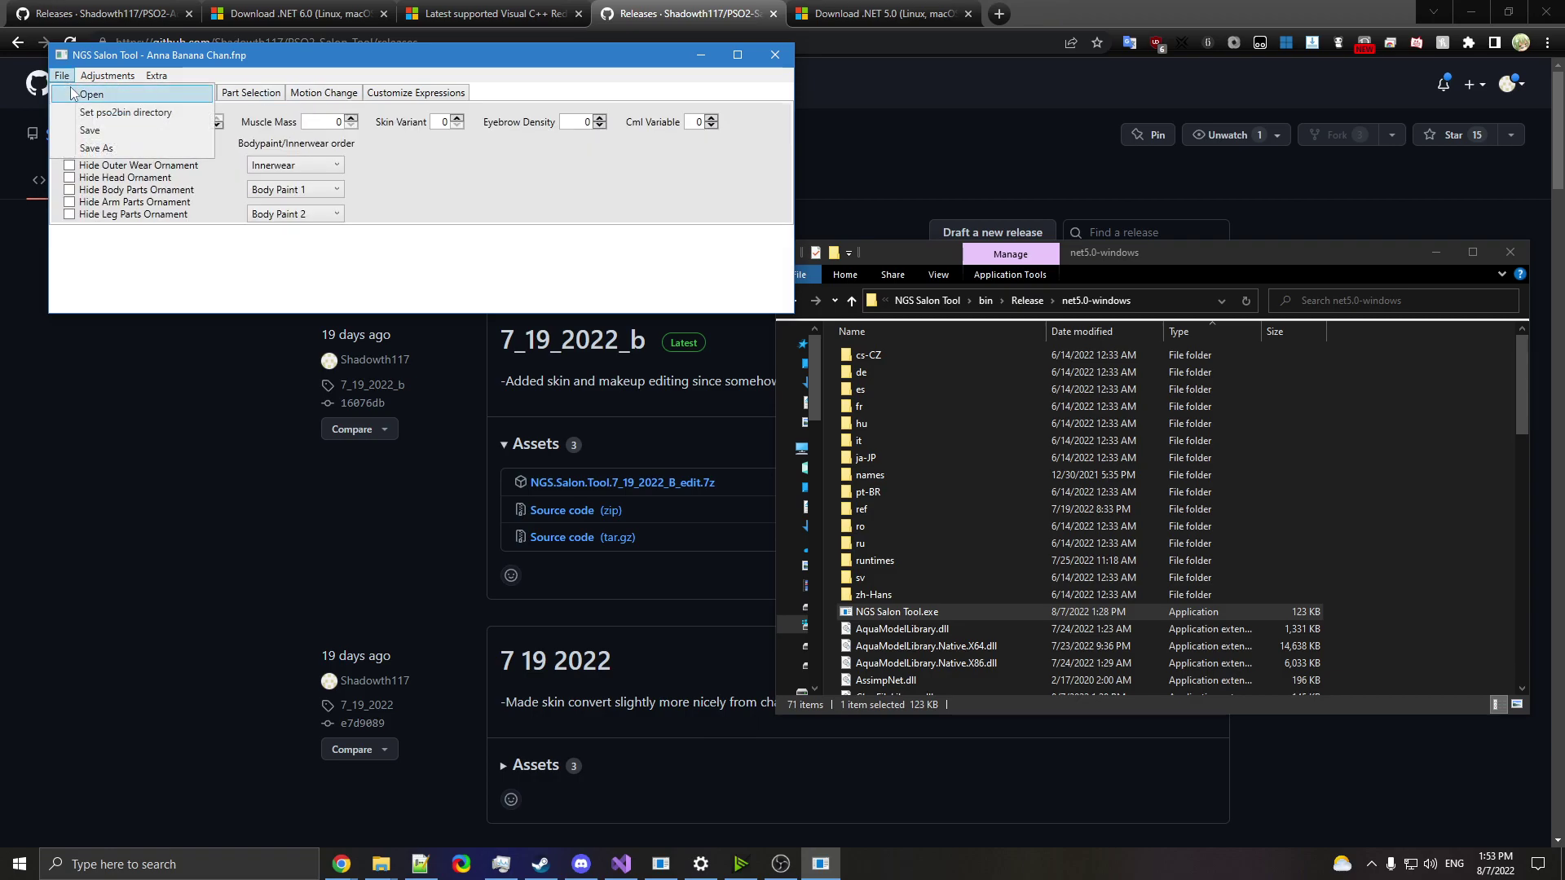
{"action": "left_click", "coordinate": [96, 148]}
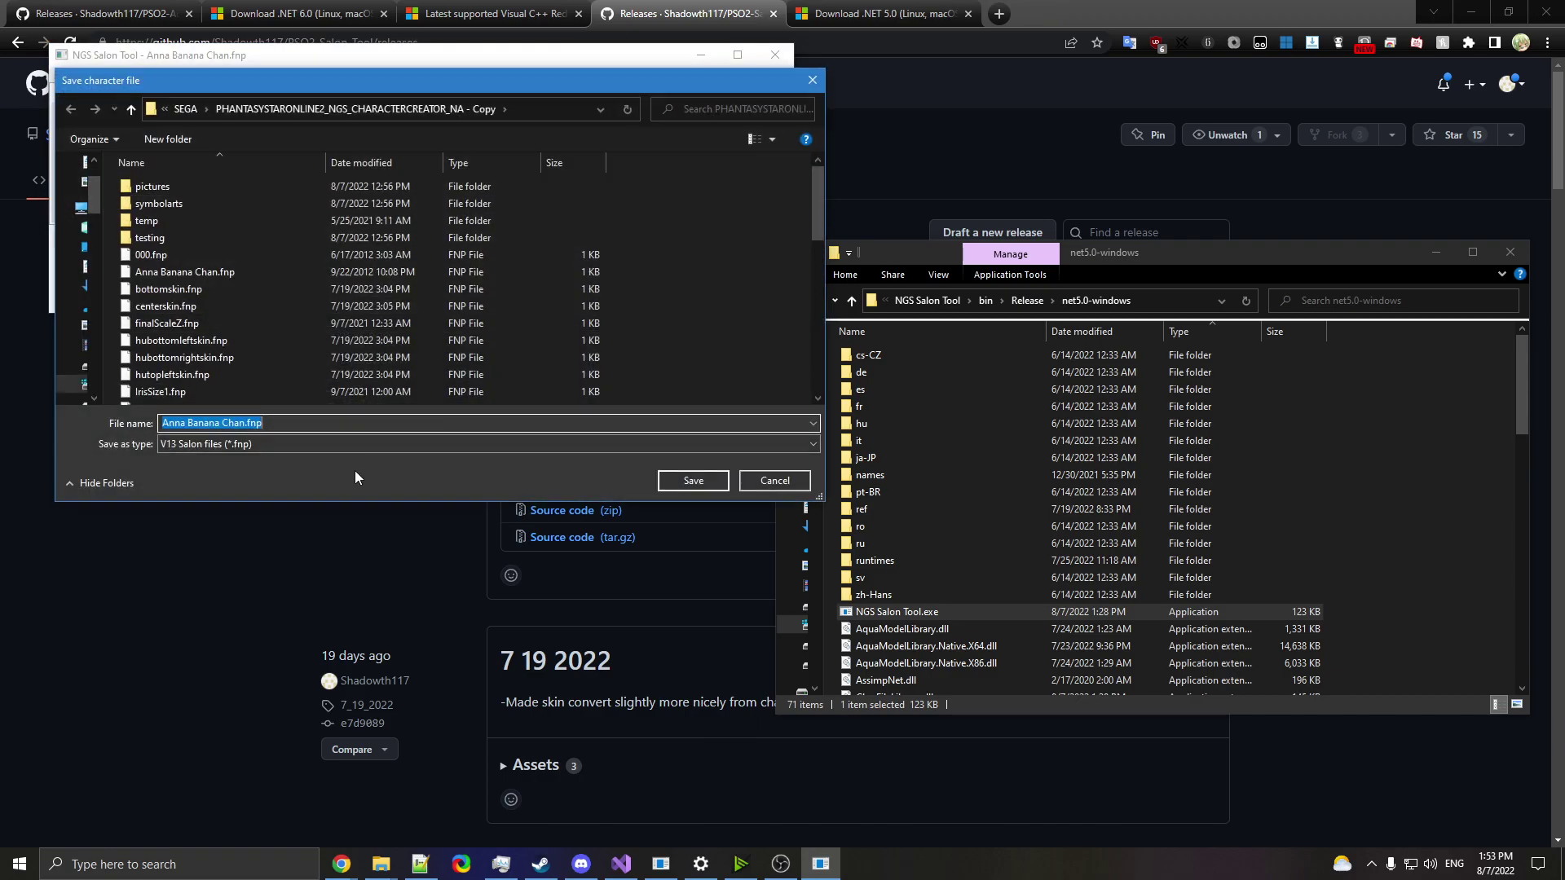
{"action": "left_click", "coordinate": [355, 444]}
{"action": "left_click", "coordinate": [245, 526]}
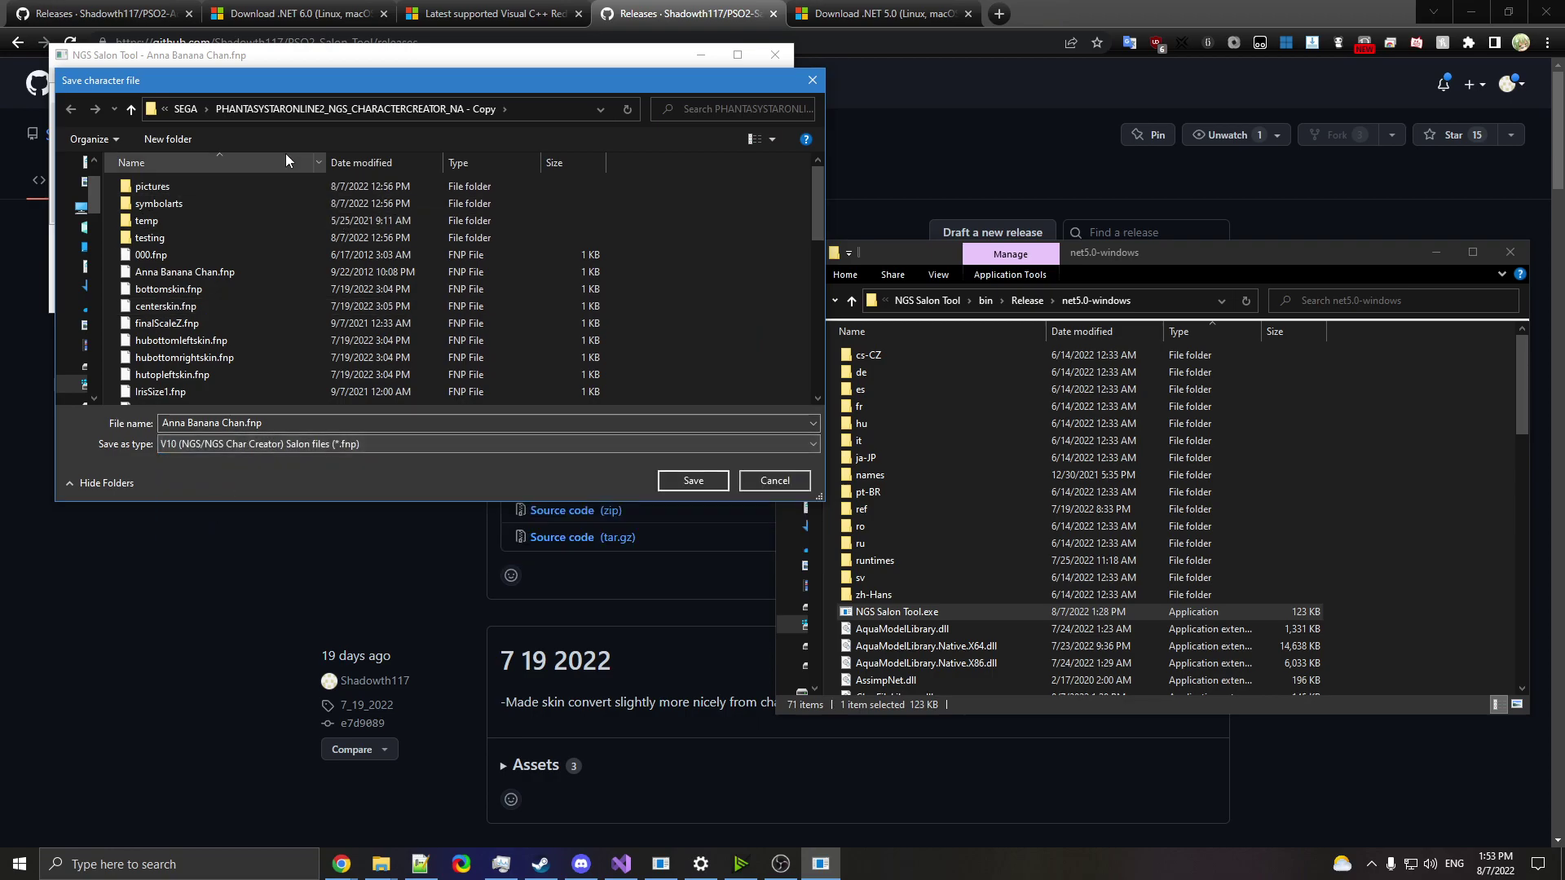
{"action": "left_click", "coordinate": [186, 109]}
{"action": "double_click", "coordinate": [370, 306]}
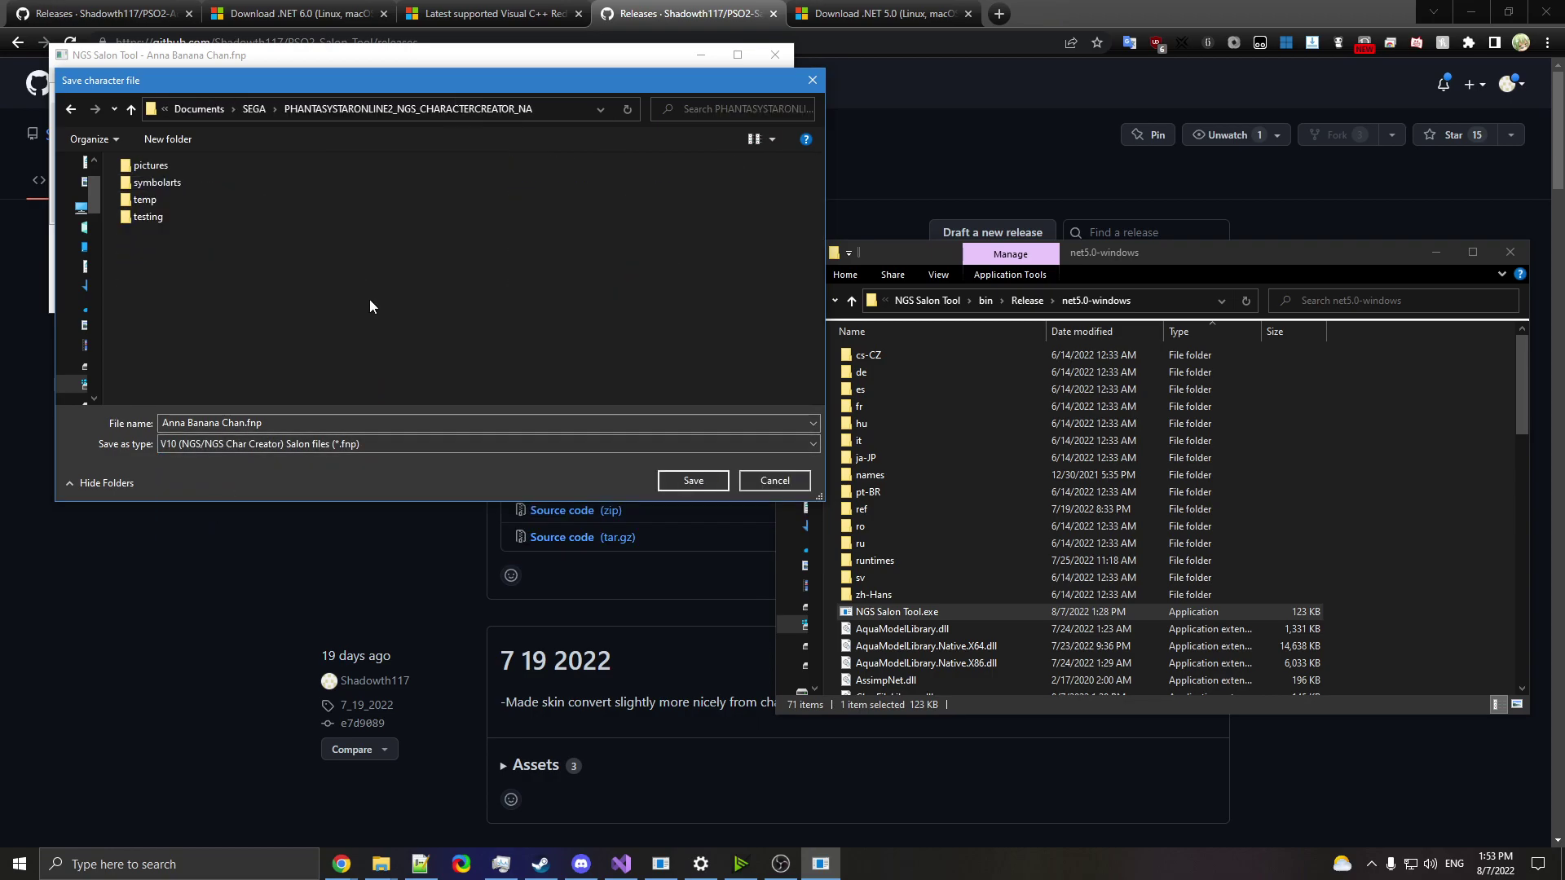
{"action": "left_click", "coordinate": [672, 480]}
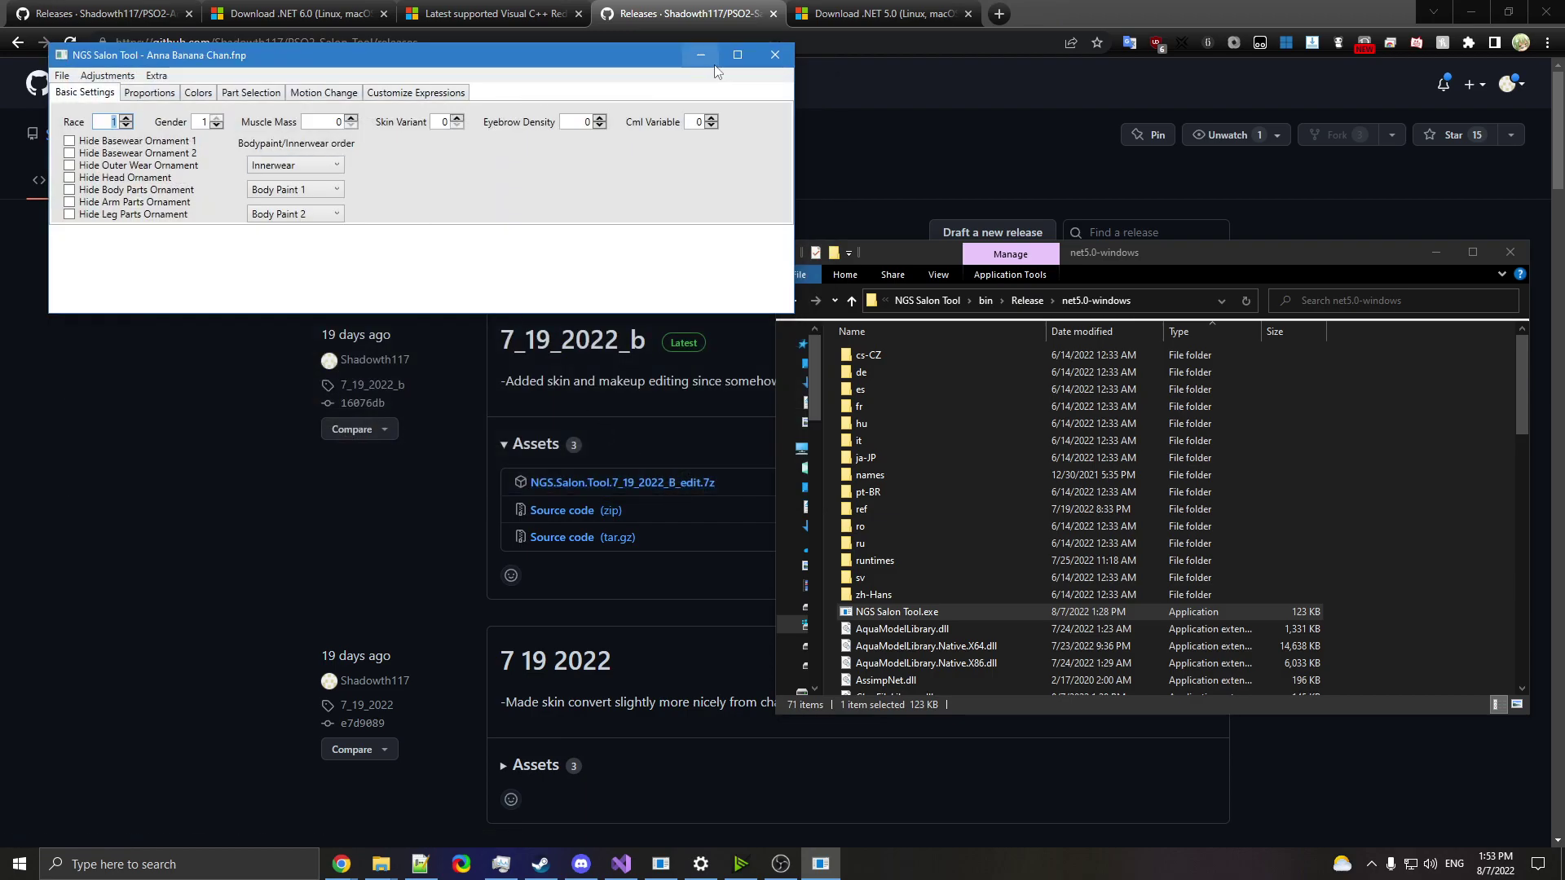
{"action": "left_click", "coordinate": [773, 59]}
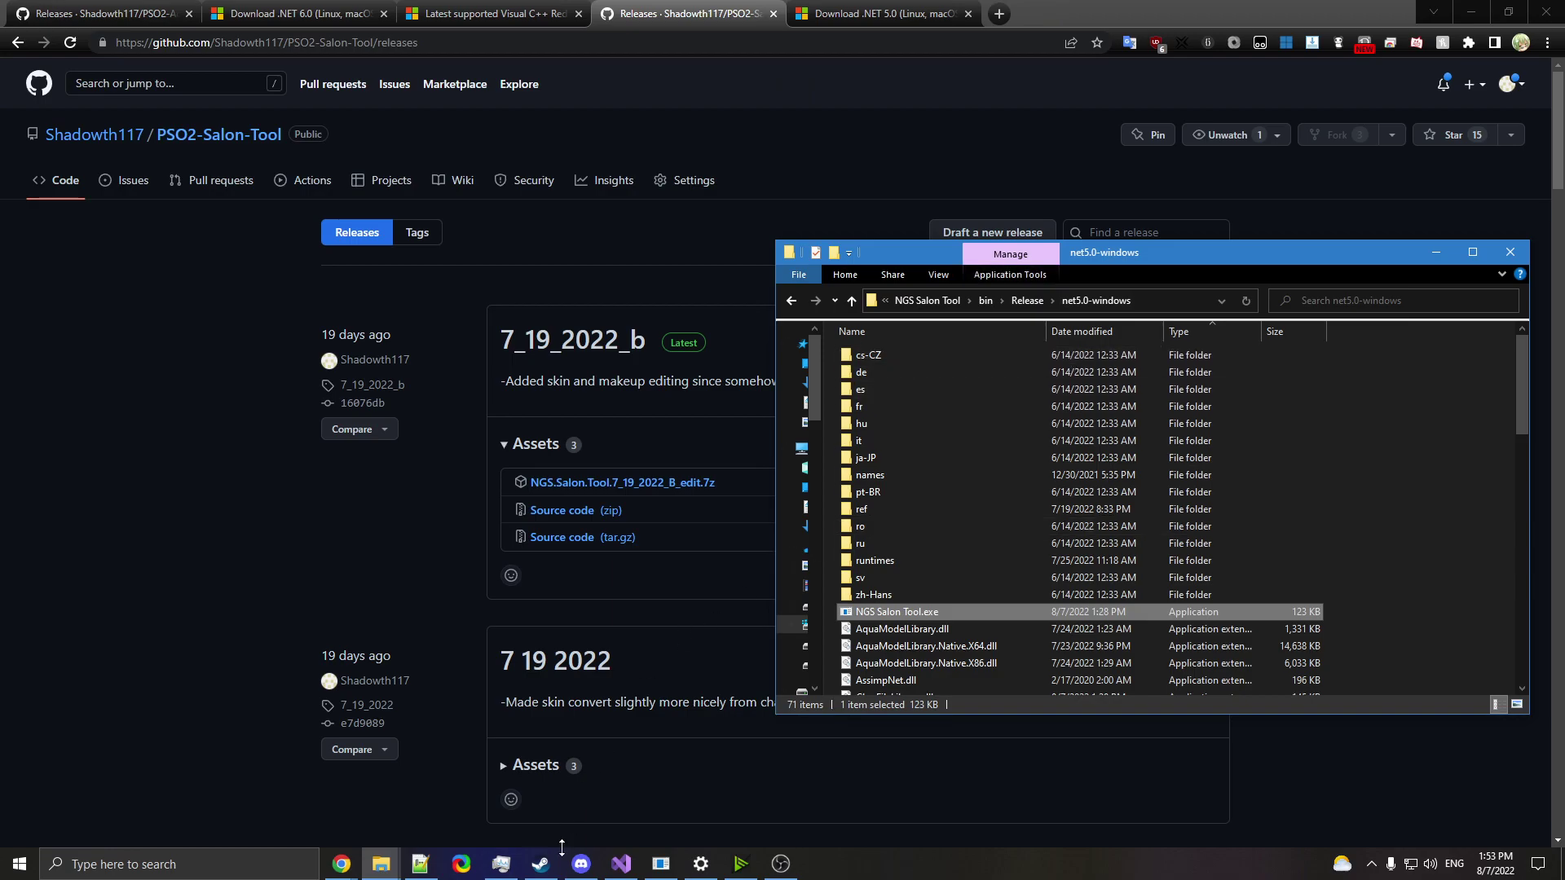
Switch to the net6.0-windows folder in File Explorer and launch CMXPatcher.exe
{"action": "left_click", "coordinate": [381, 864]}
{"action": "left_click", "coordinate": [362, 838]}
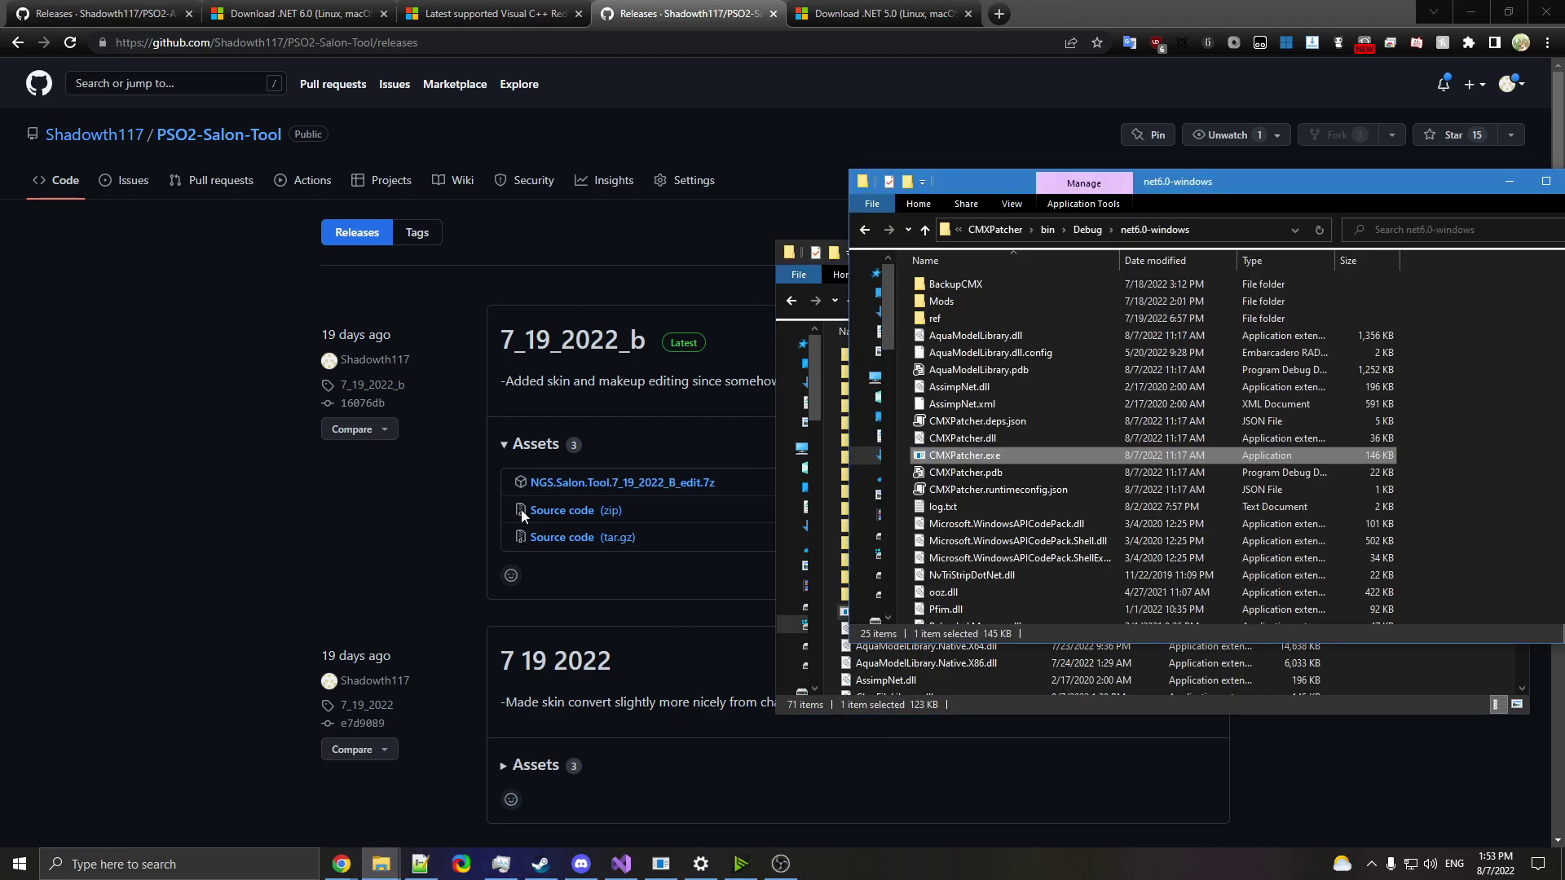
{"action": "double_click", "coordinate": [1024, 456]}
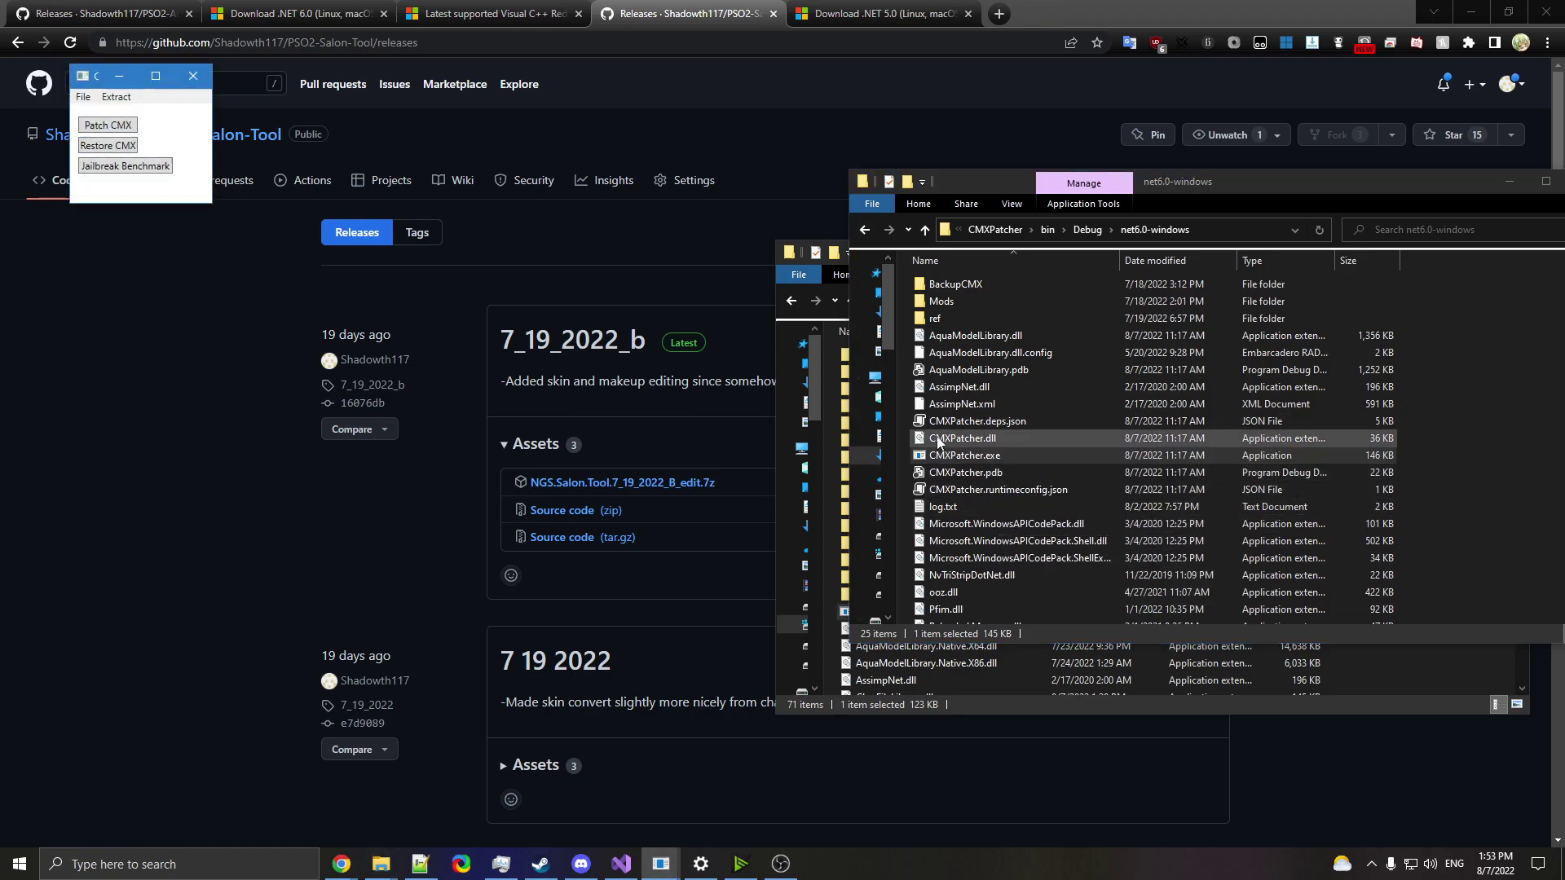
Check which pso2bin directory the CMX patcher currently uses, and dismiss the path message
{"action": "left_click", "coordinate": [82, 95]}
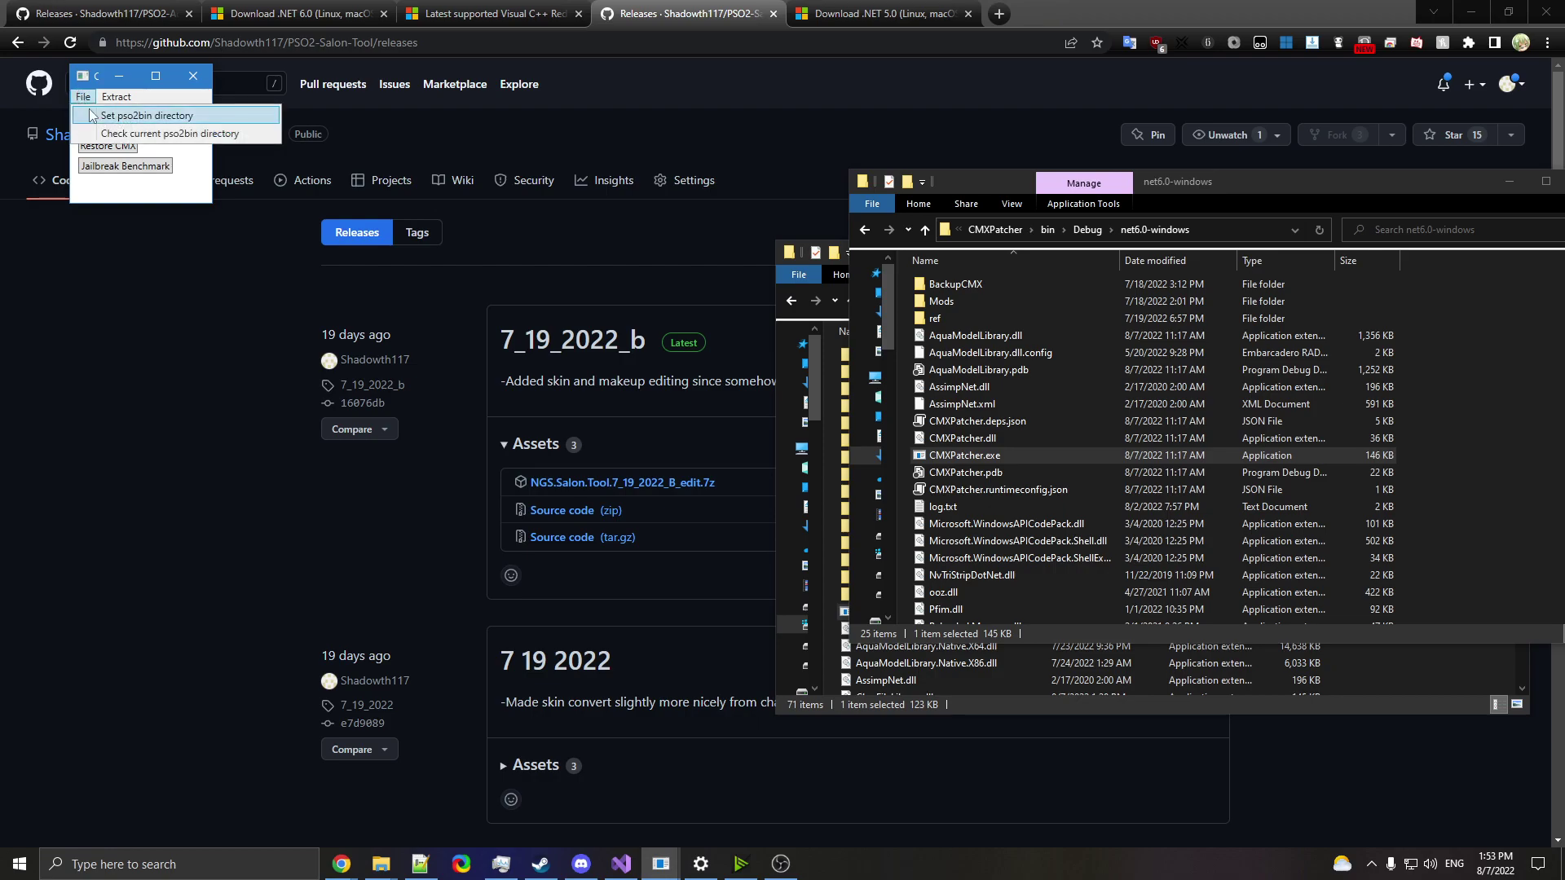
{"action": "left_click", "coordinate": [114, 135]}
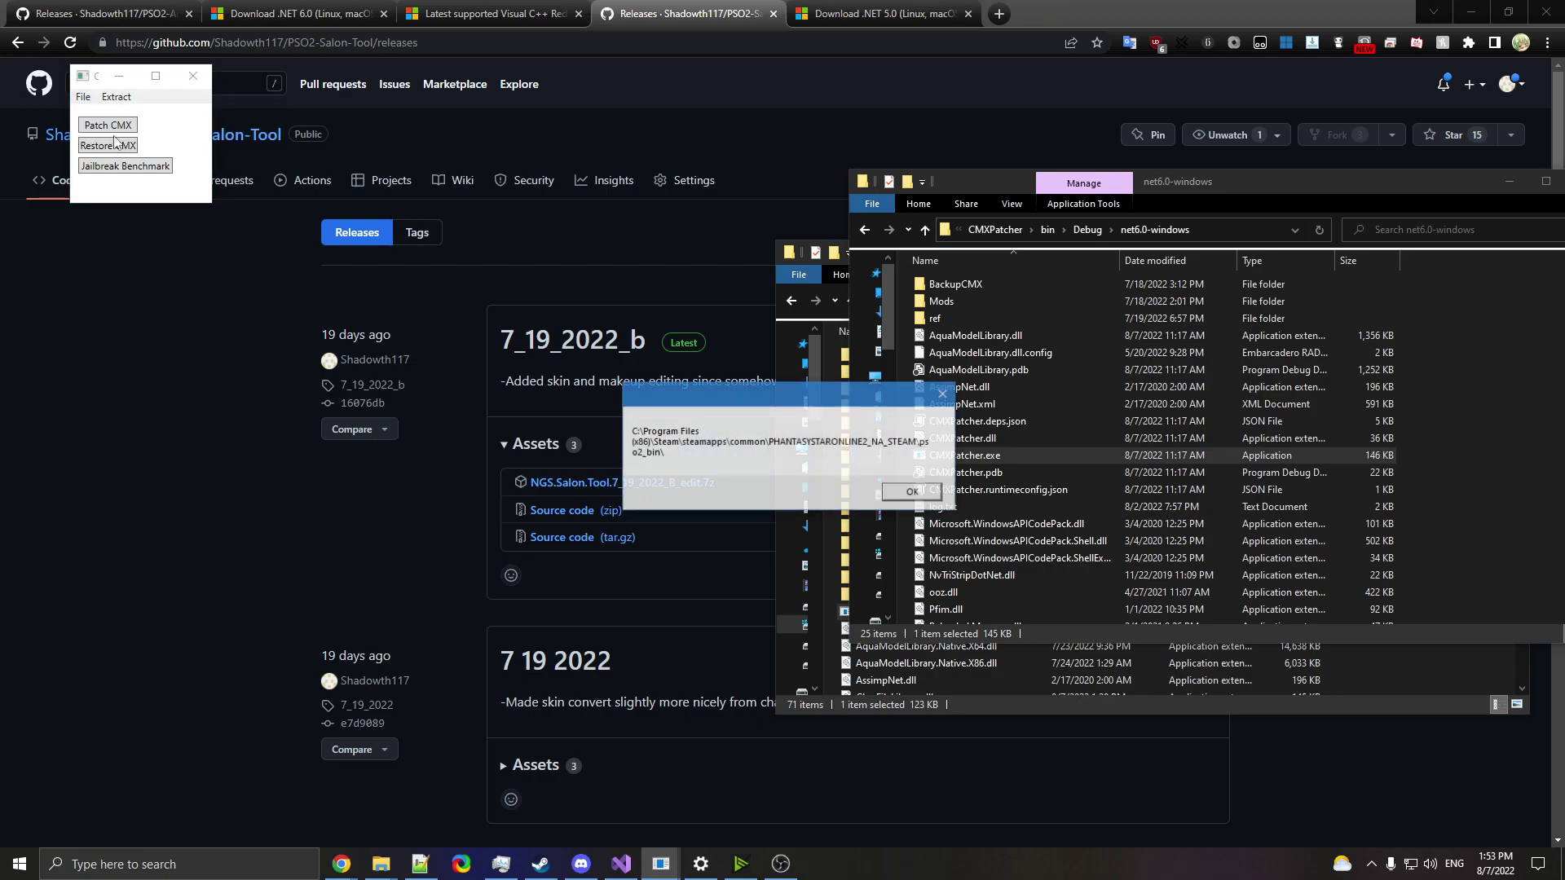
{"action": "left_click_drag", "start_coordinate": [716, 404], "coordinate": [666, 286]}
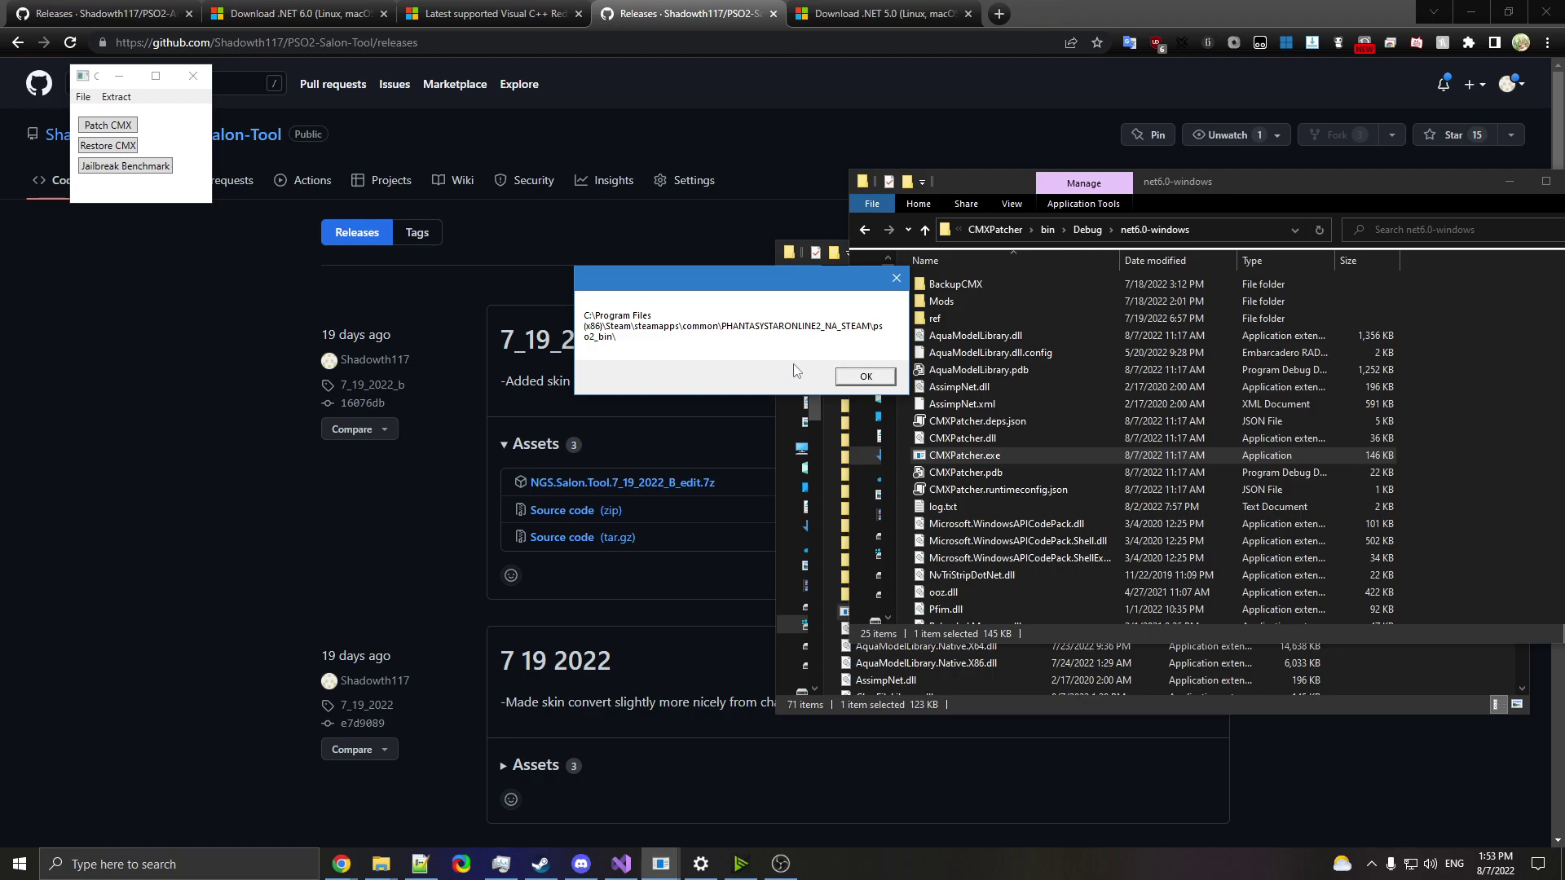
{"action": "left_click", "coordinate": [862, 378]}
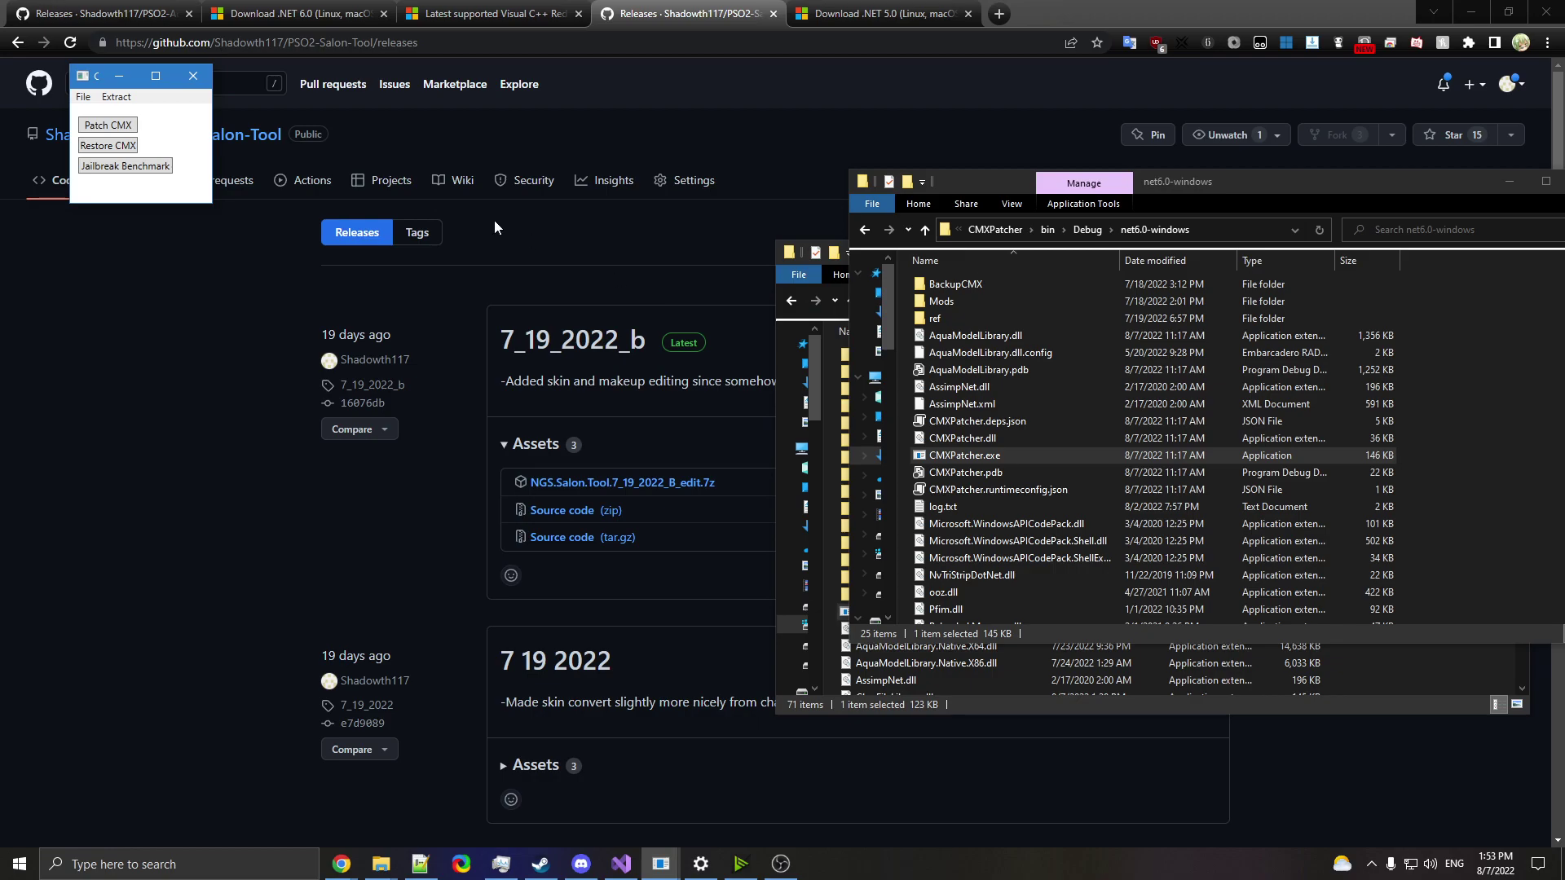
Jailbreak the benchmark using the pso2_bin folder of PHANTASYSTARONLINE2_NGS_CHARACTERCREATOR_NA
{"action": "left_click", "coordinate": [159, 168]}
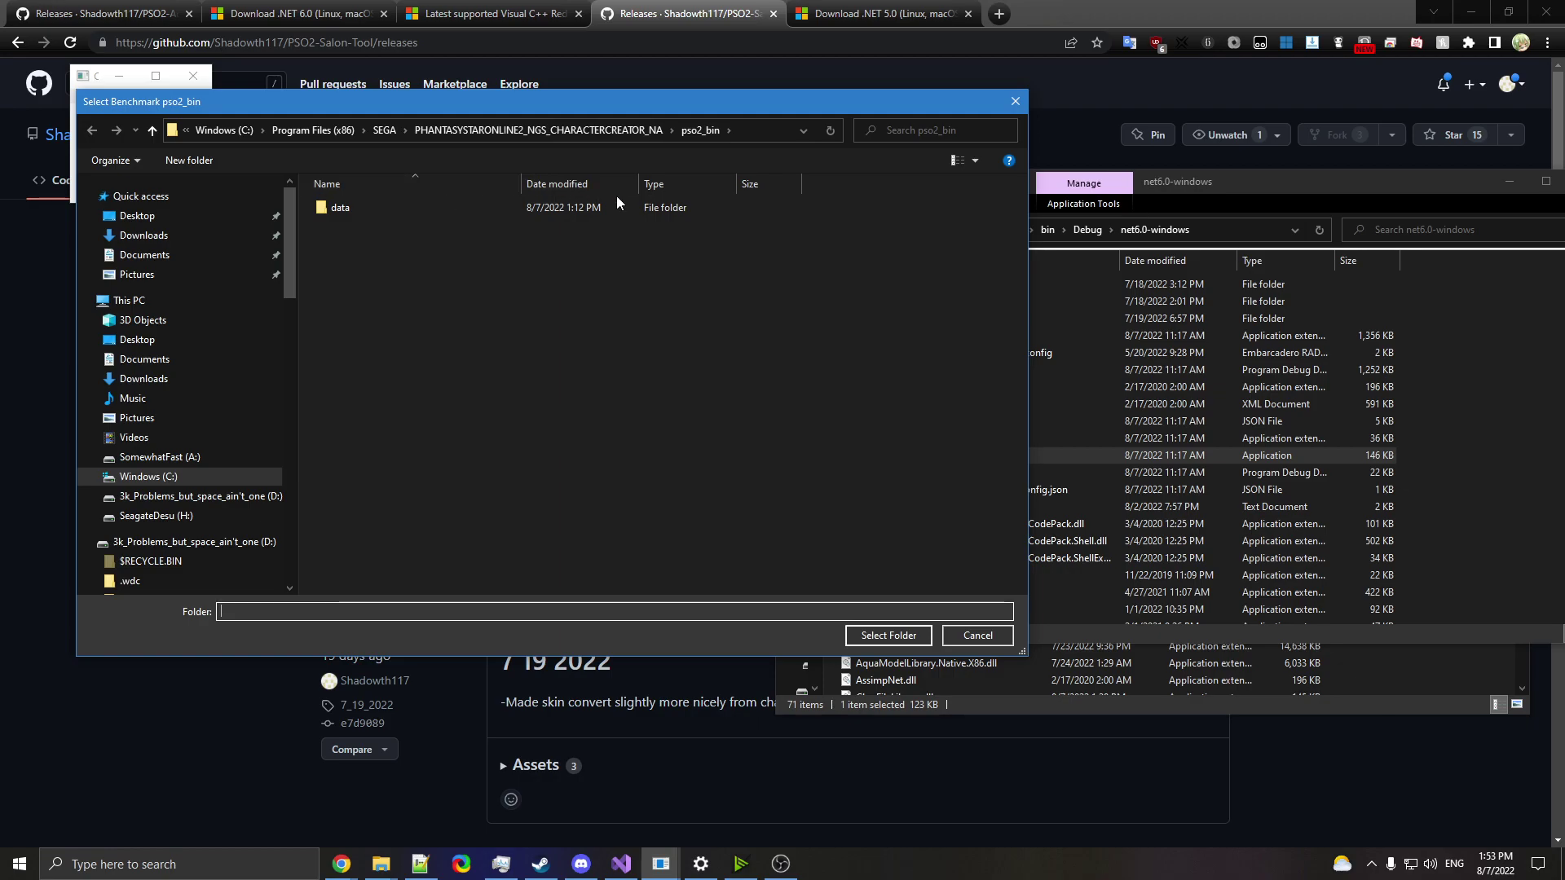
{"action": "left_click", "coordinate": [700, 130]}
{"action": "left_click", "coordinate": [888, 636]}
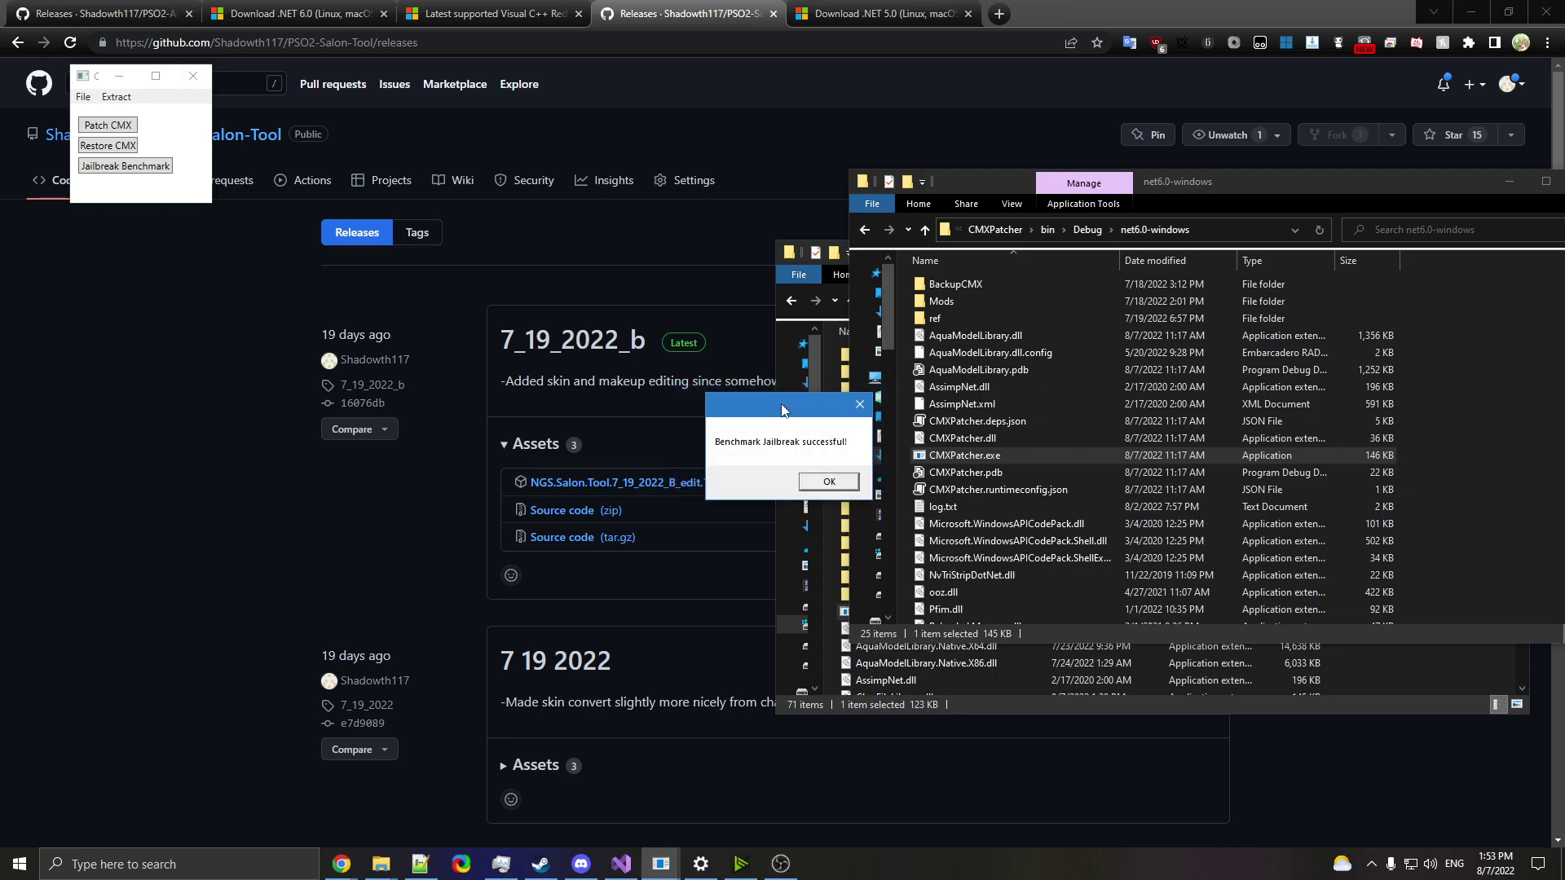
{"action": "left_click", "coordinate": [839, 483]}
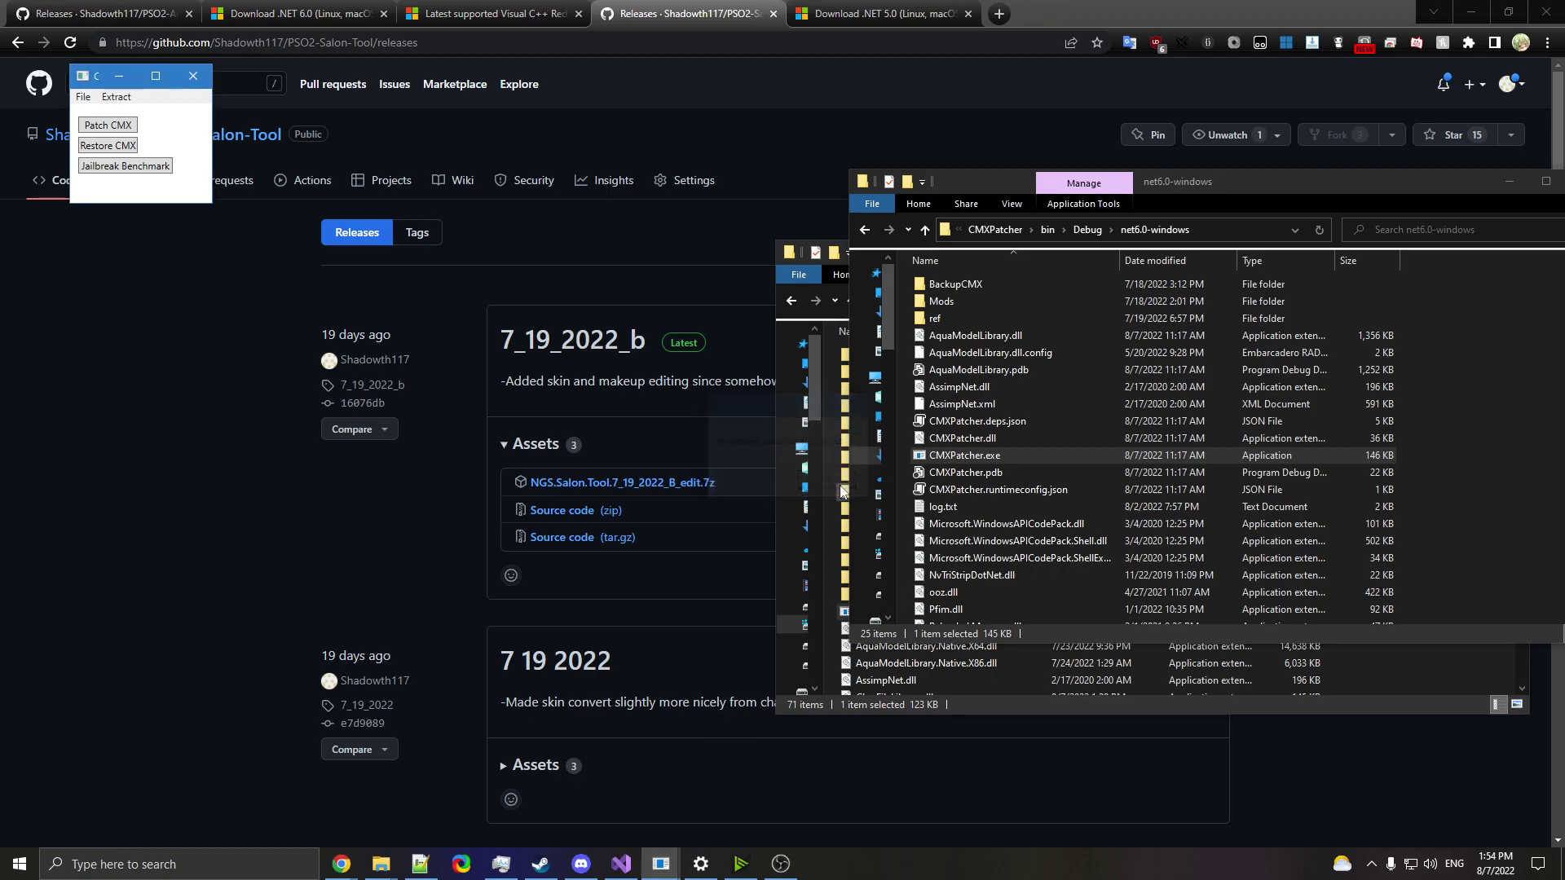
Switch to the character creator's pso2_bin folder in File Explorer and launch pso2launcher.exe
{"action": "left_click", "coordinate": [380, 864]}
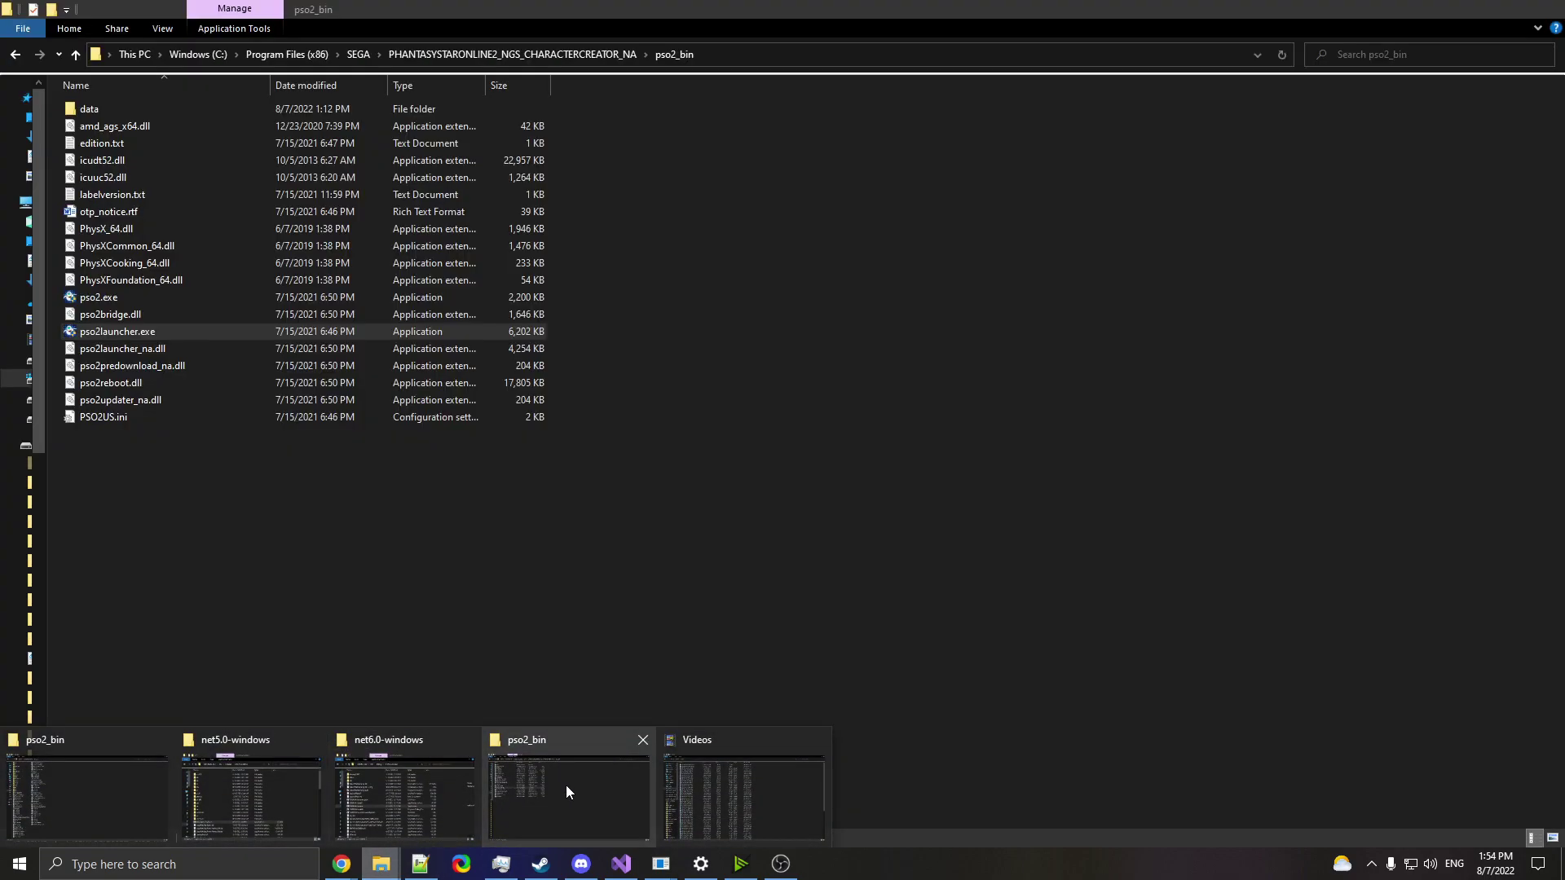
{"action": "left_click", "coordinate": [565, 785]}
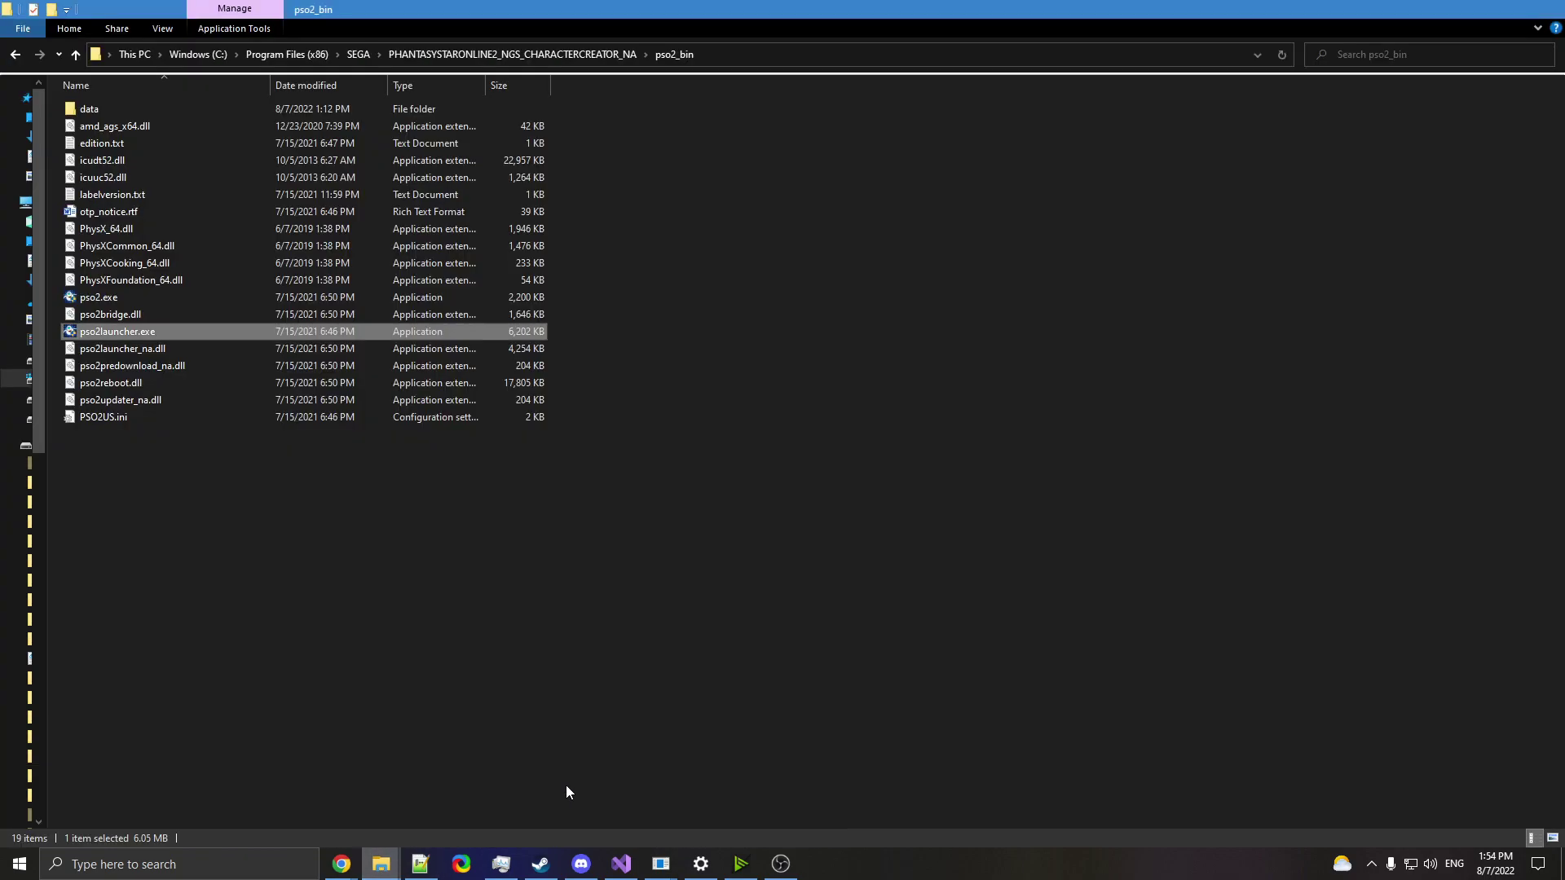
{"action": "double_click", "coordinate": [165, 334]}
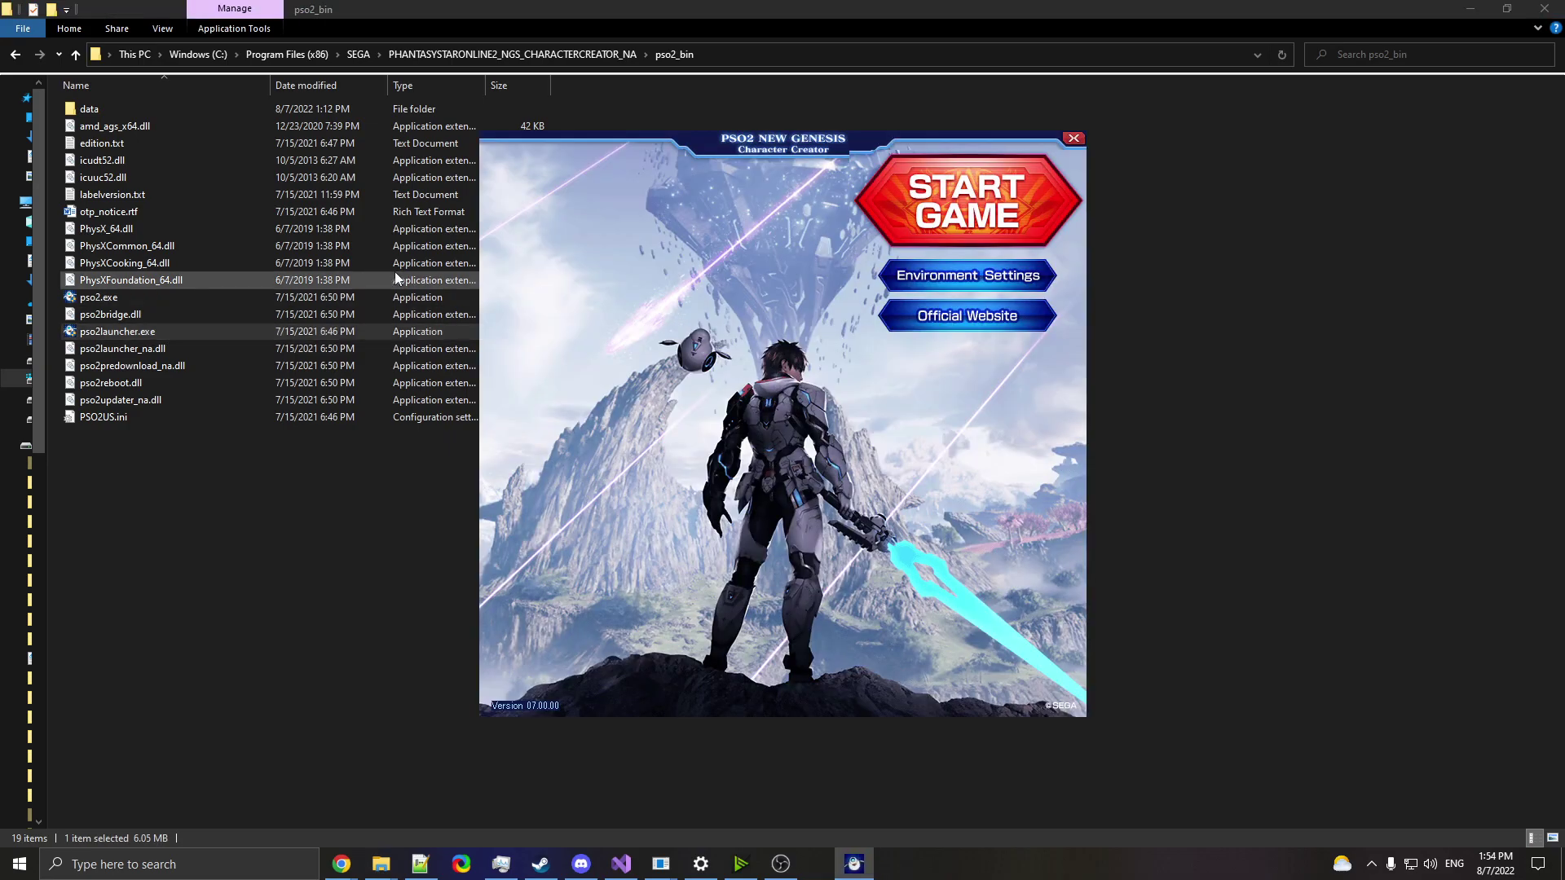
Start the character creator, pass the title screen and create a character with the Humanoid Type 2 body
{"action": "left_click", "coordinate": [906, 220]}
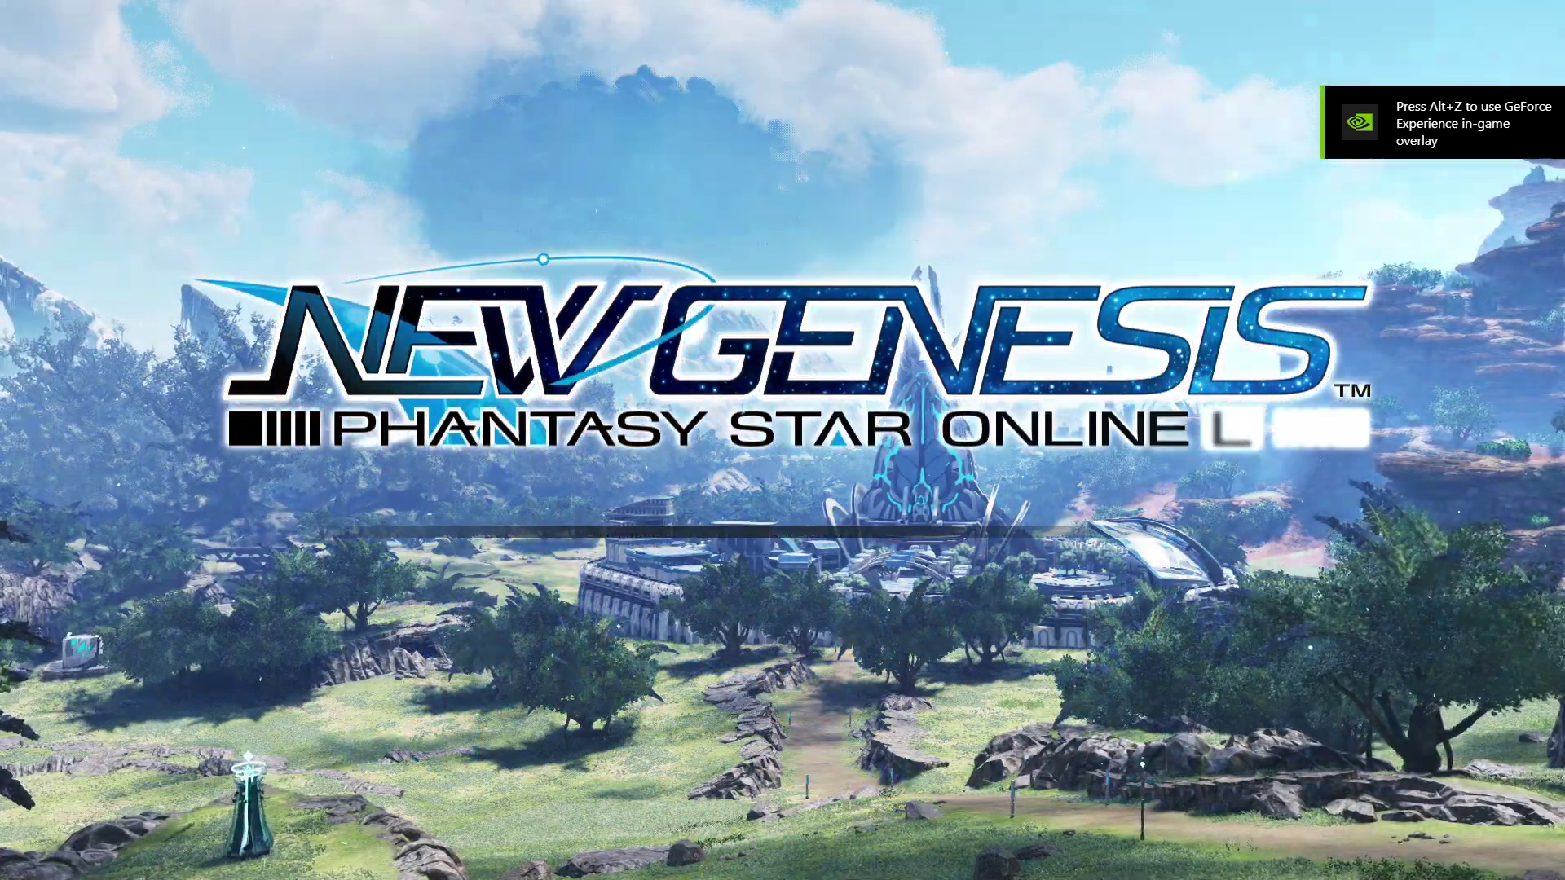
{"action": "key", "text": "Return"}
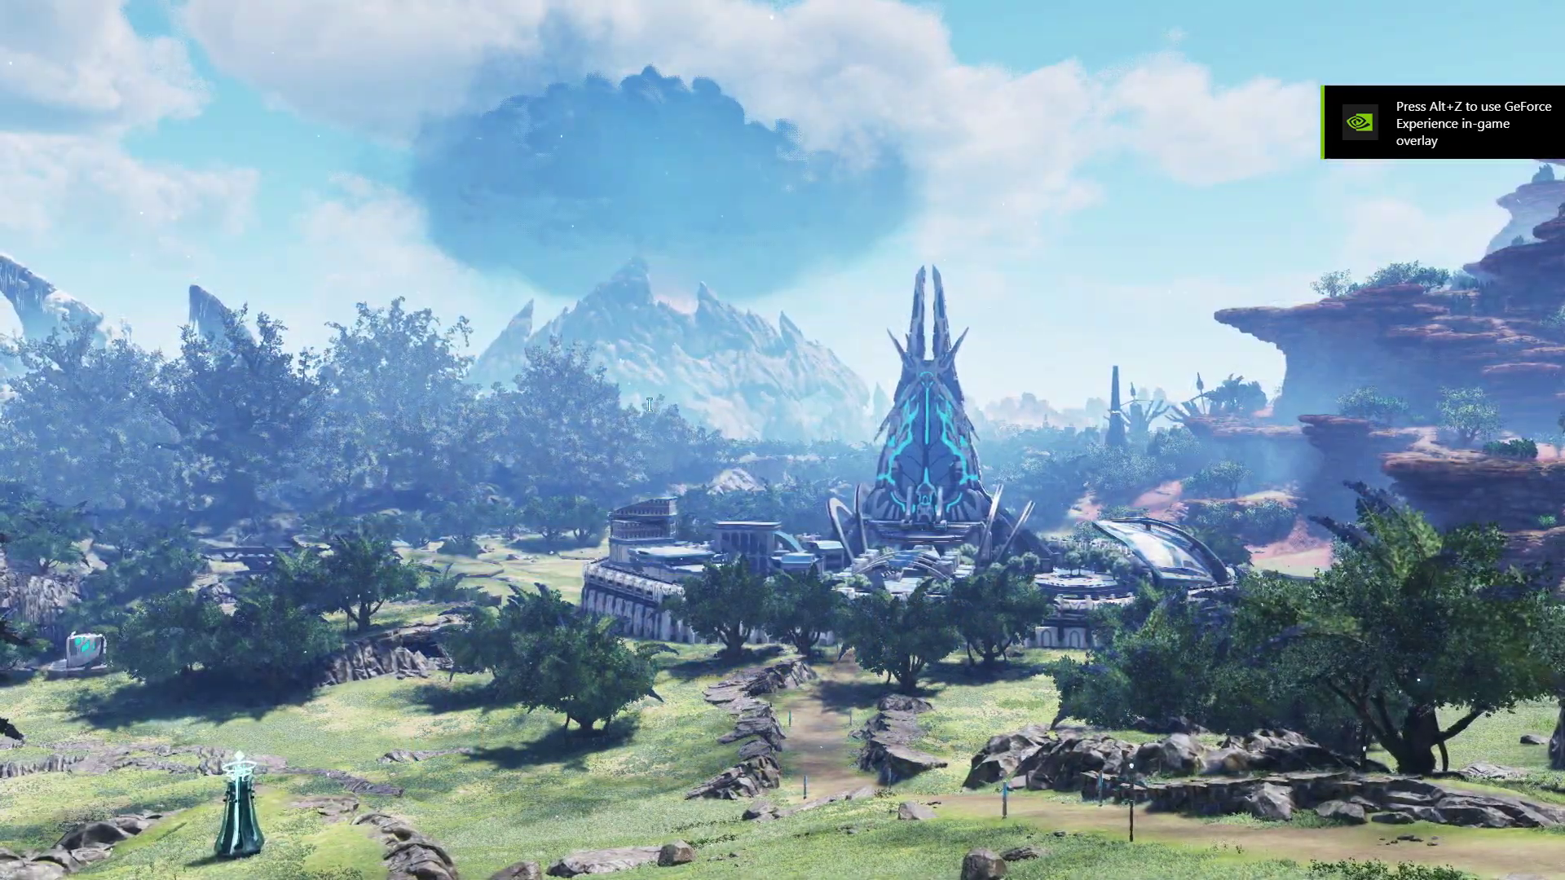
{"action": "key", "text": "Return"}
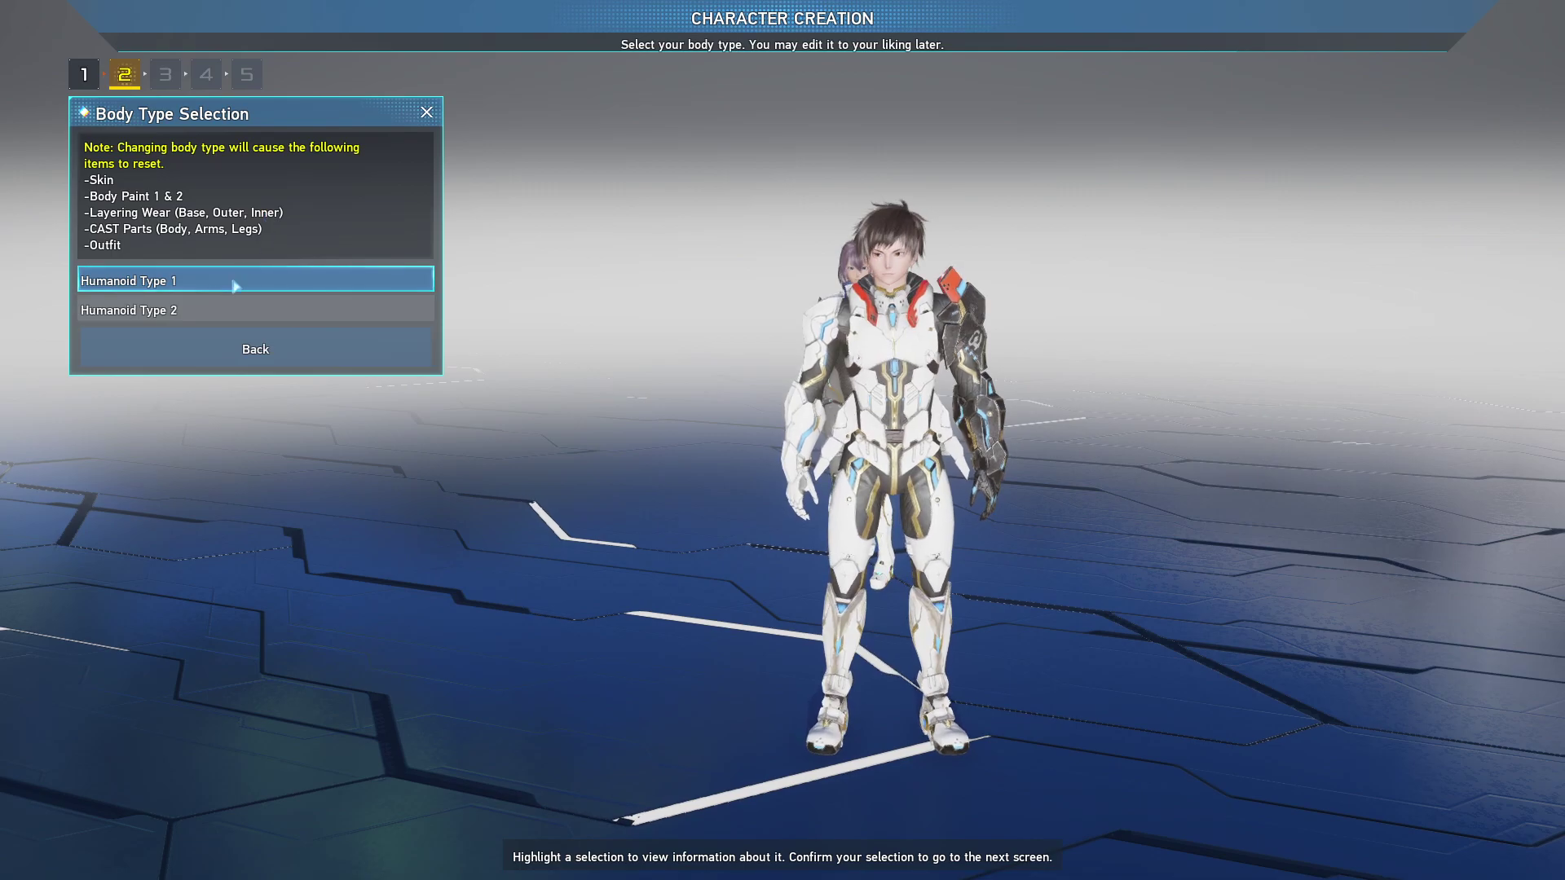
{"action": "left_click", "coordinate": [229, 313]}
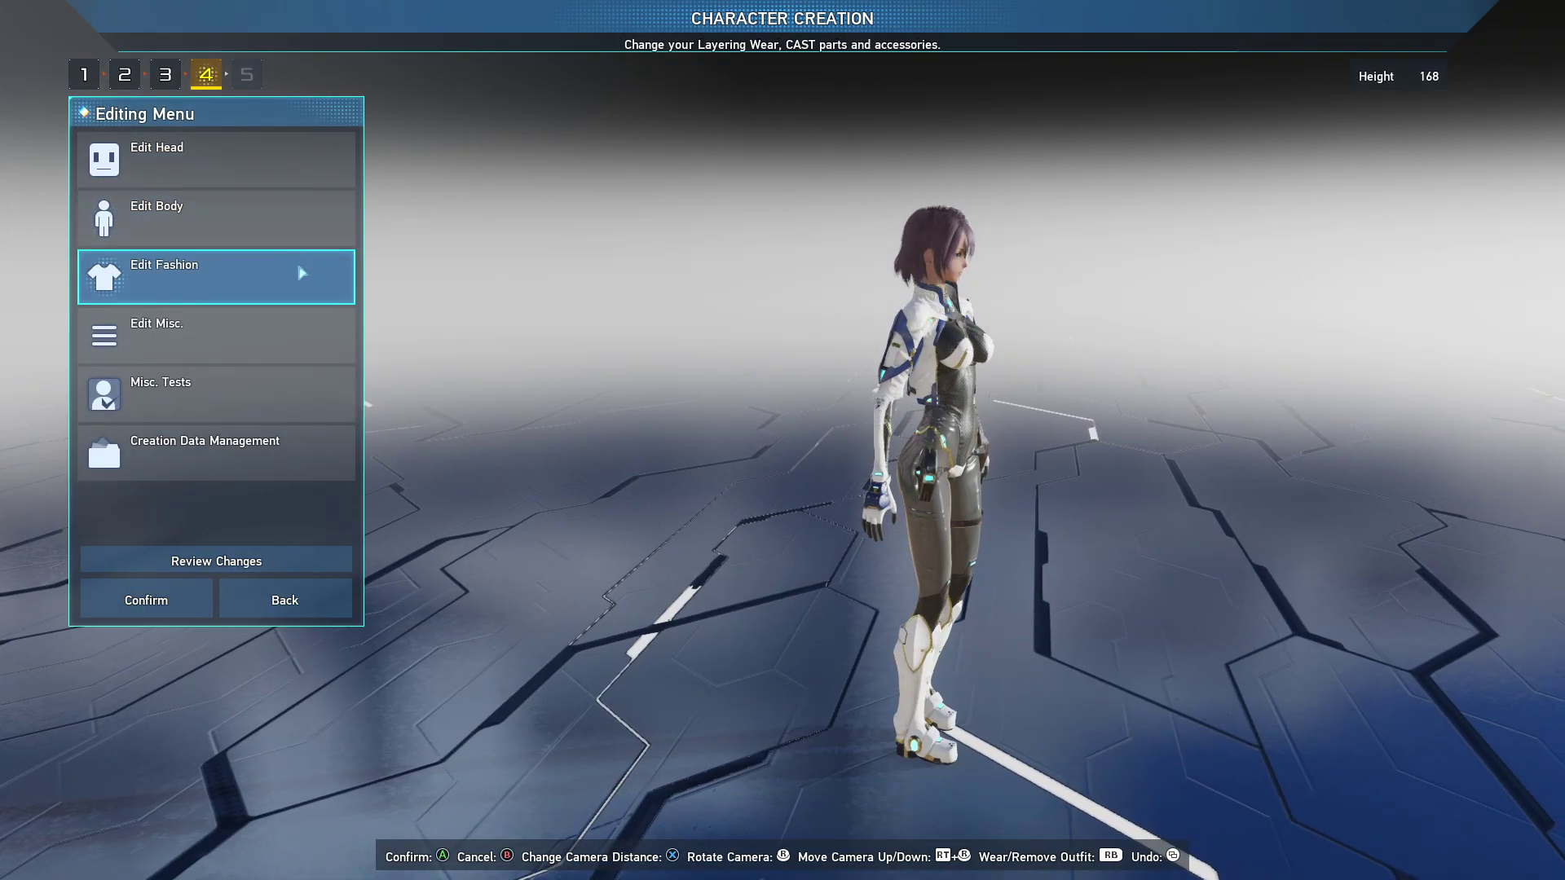
Try the Operatii Unifa [Ba] basewear on the character, and change it to the Maal Natural/2[Ba] basewear
{"action": "left_click", "coordinate": [302, 273]}
{"action": "left_click", "coordinate": [208, 149]}
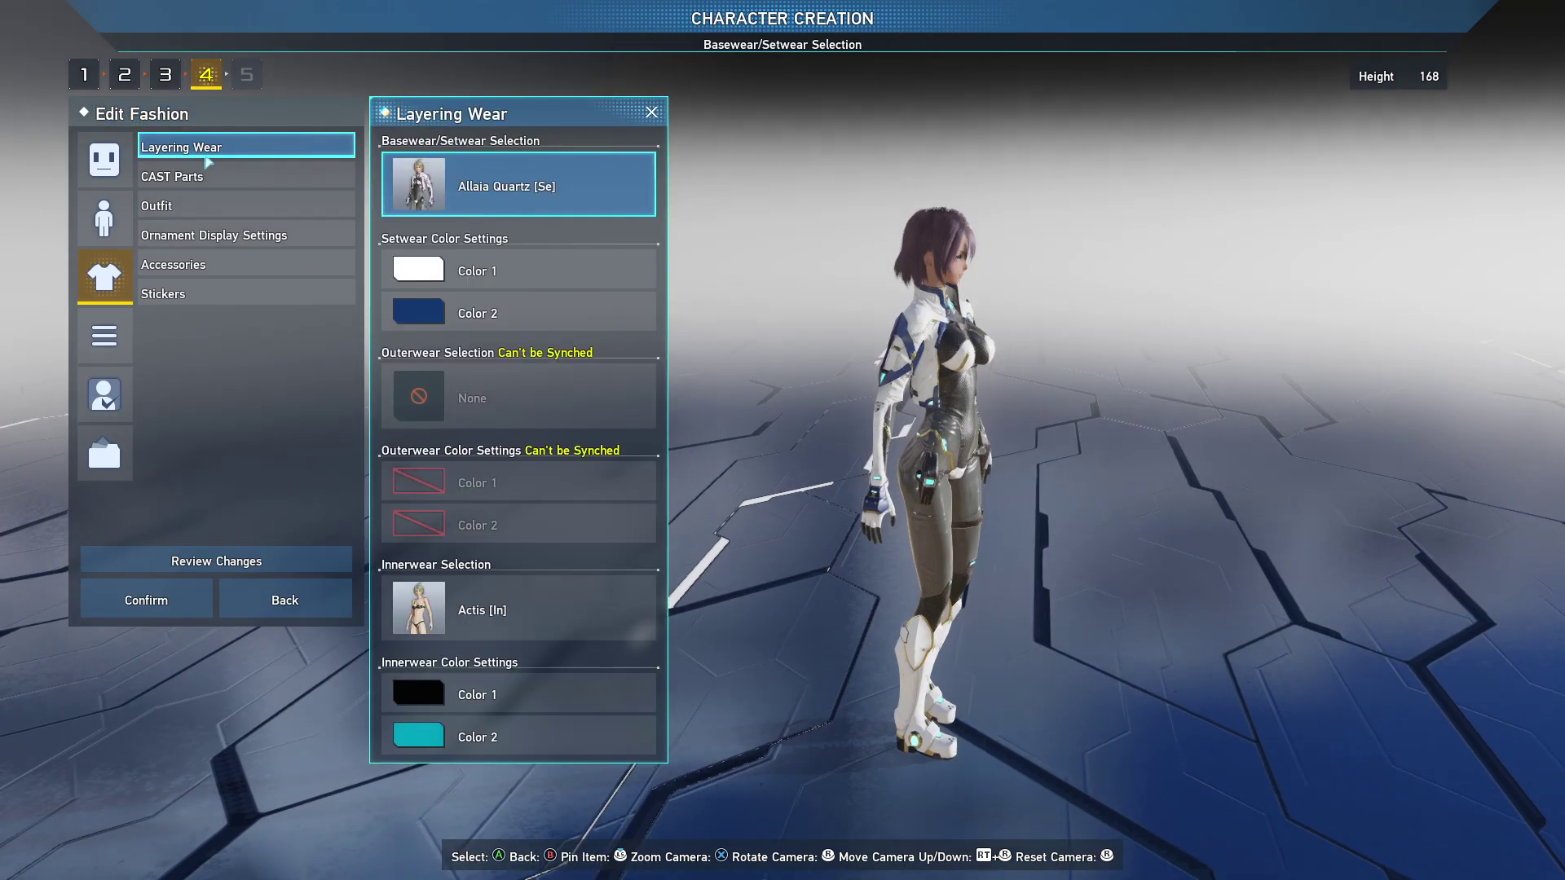
{"action": "left_click", "coordinate": [521, 184]}
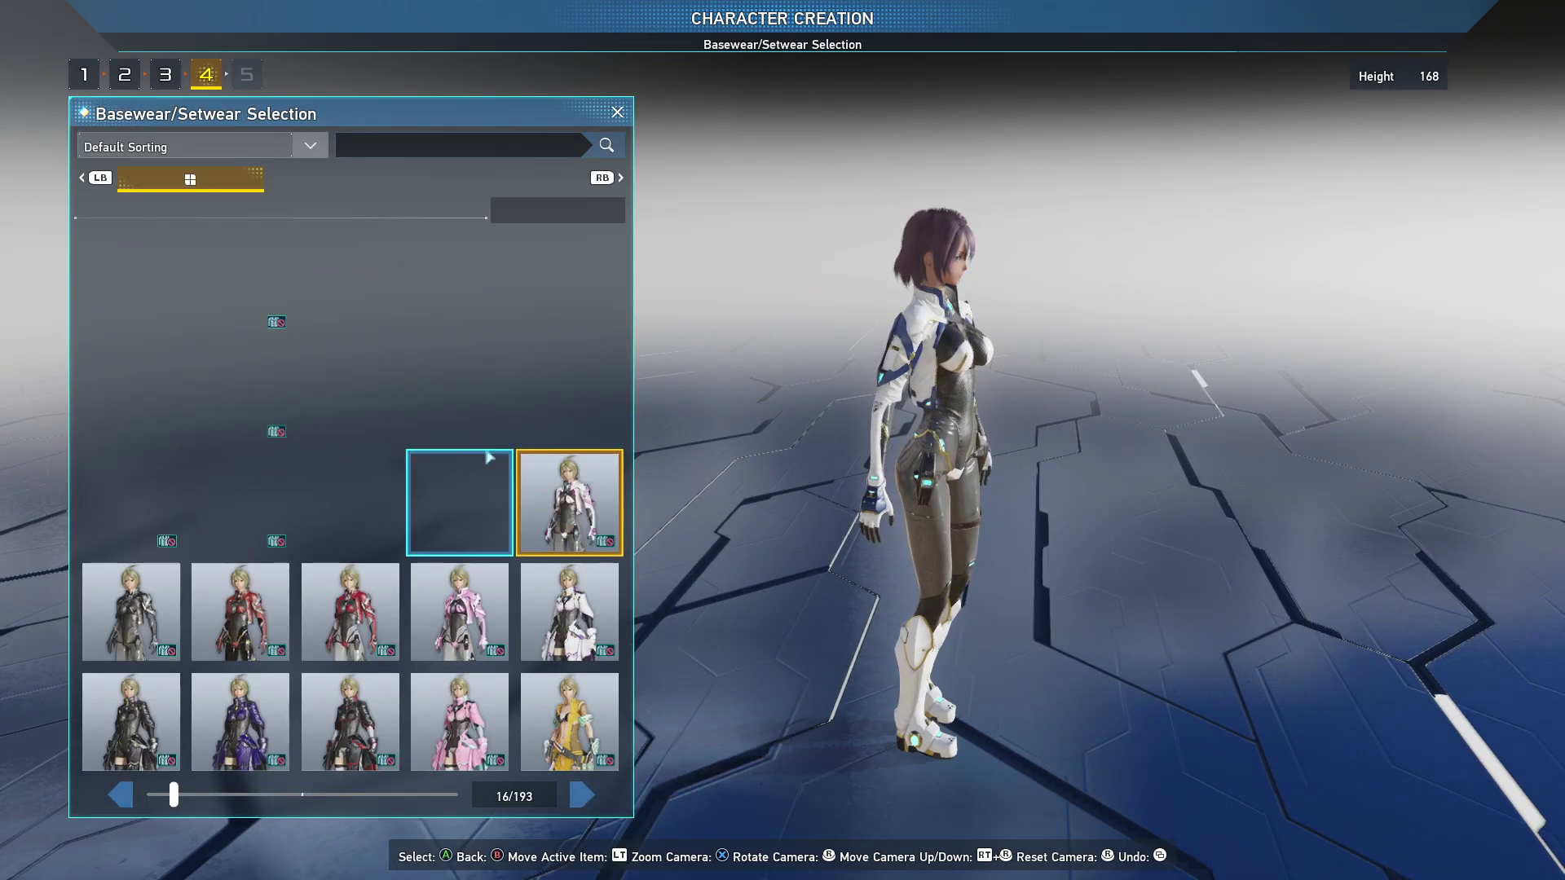
{"action": "scroll", "coordinate": [497, 783], "scroll_direction": "up", "scroll_amount": 2}
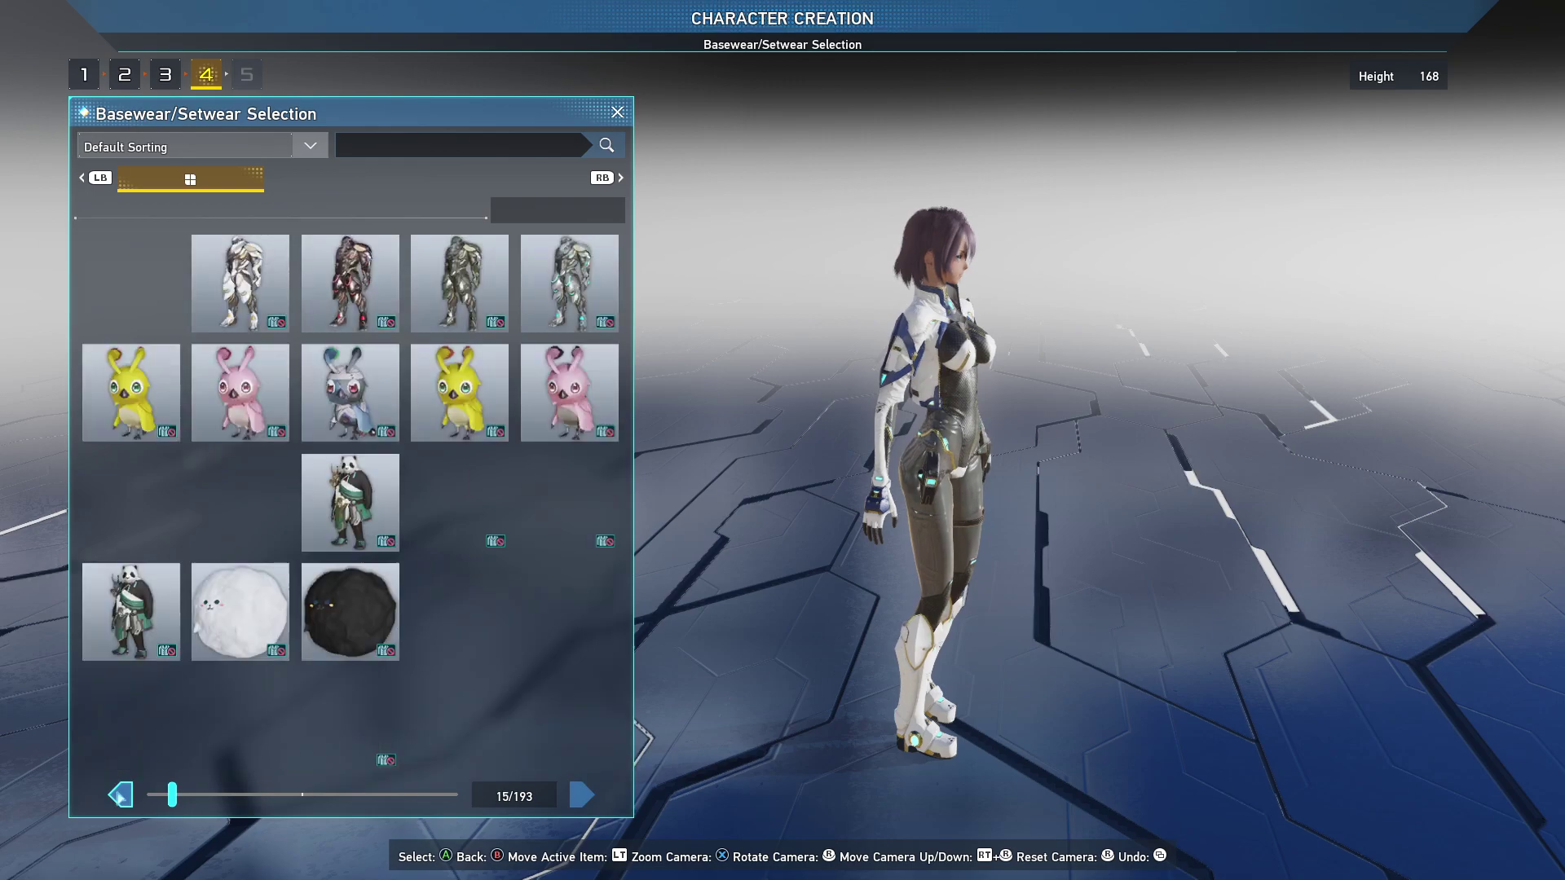
{"action": "scroll", "coordinate": [568, 499], "scroll_direction": "down", "scroll_amount": 3}
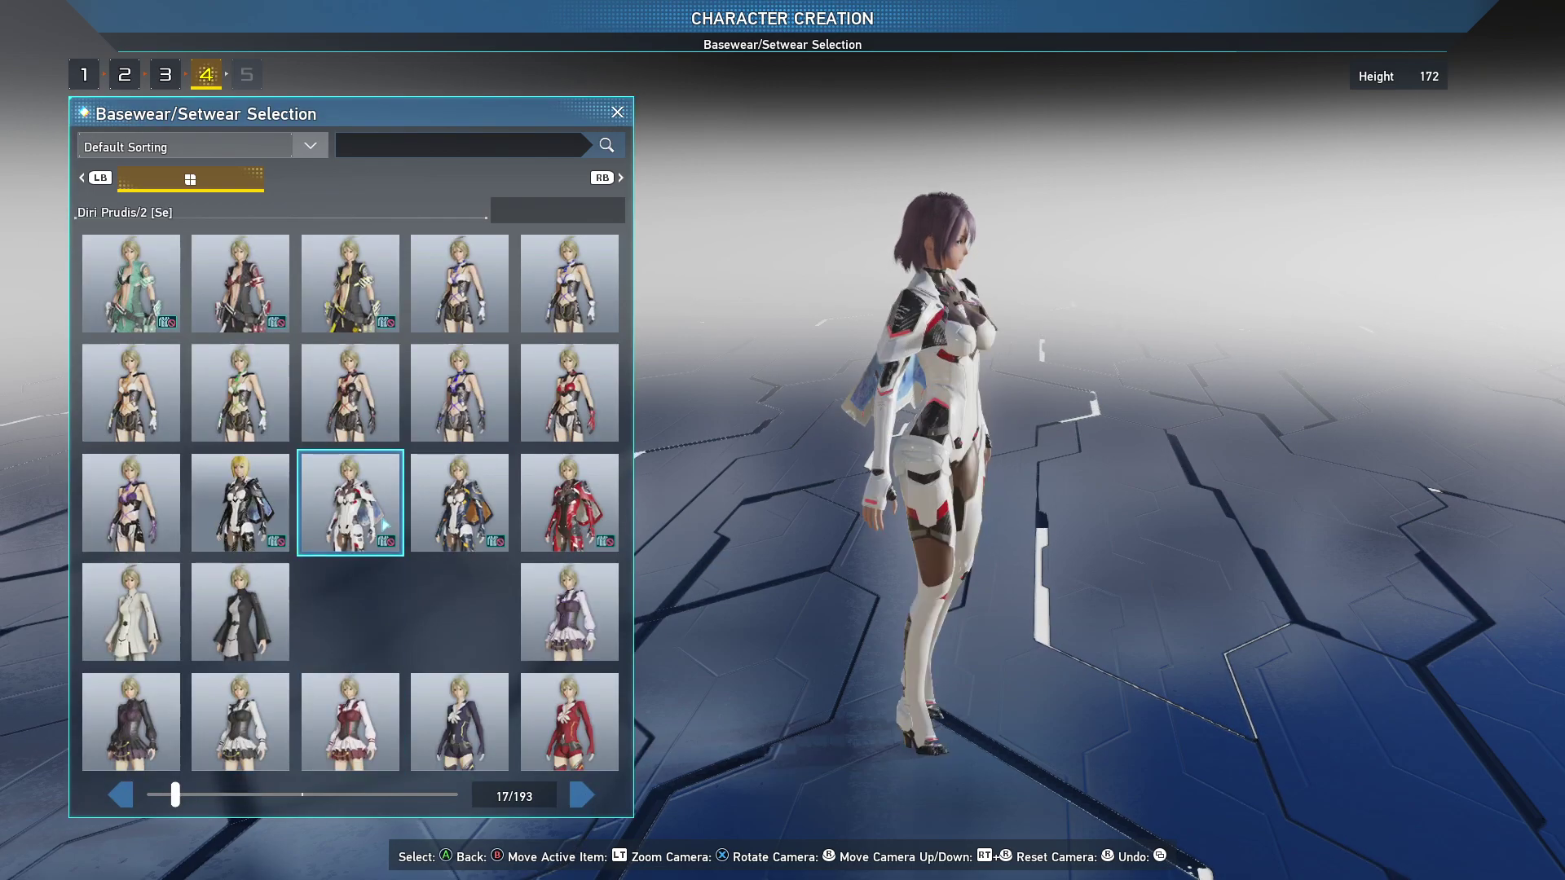
{"action": "left_click", "coordinate": [455, 391]}
{"action": "left_click", "coordinate": [436, 295]}
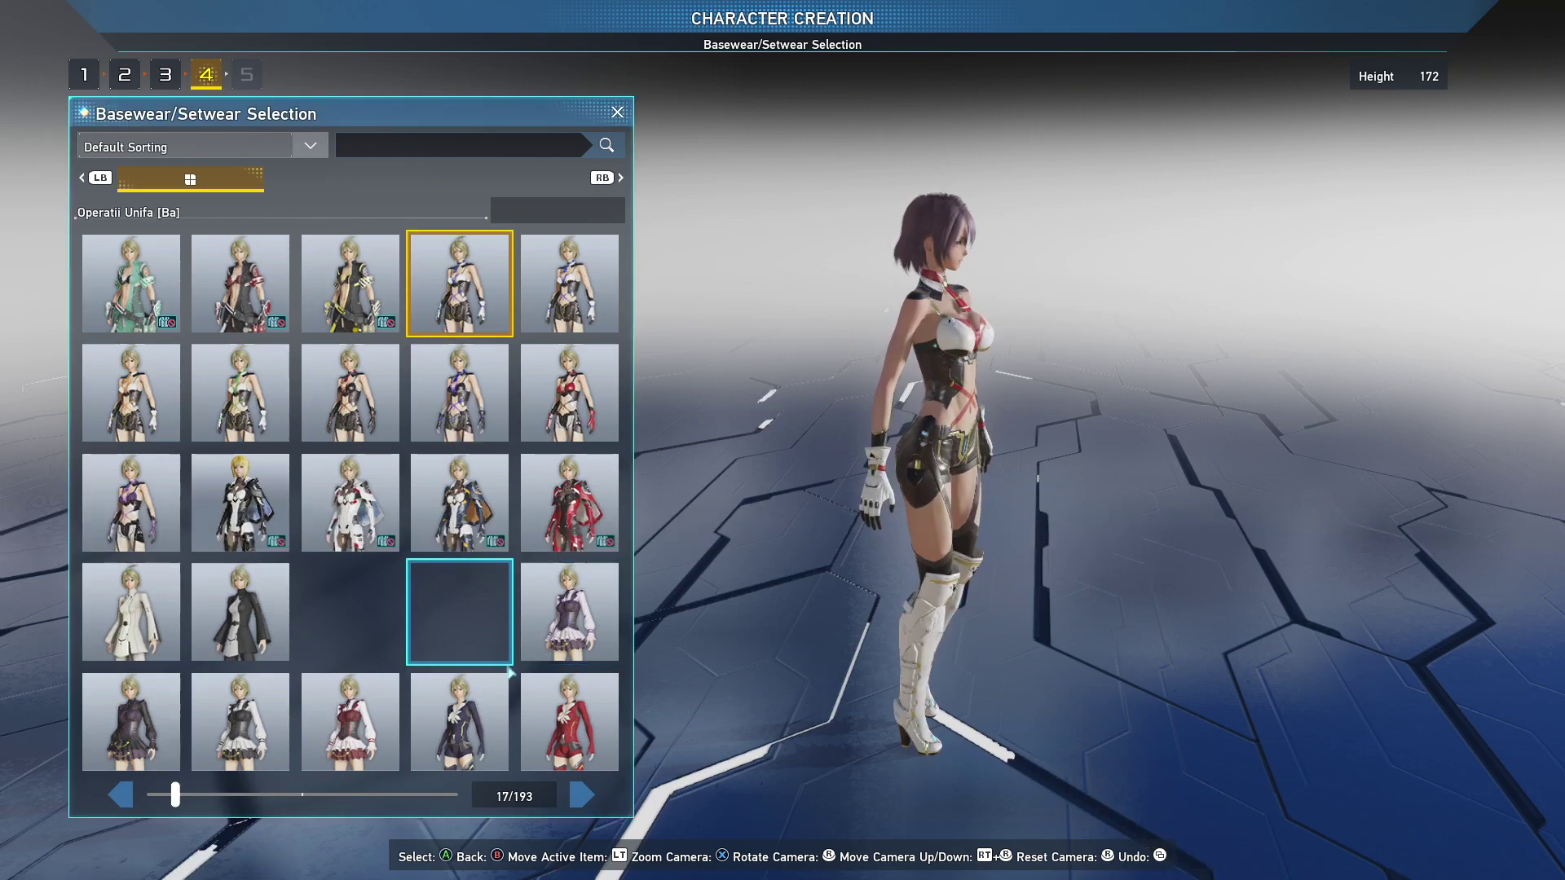
{"action": "left_click", "coordinate": [424, 629]}
{"action": "left_click", "coordinate": [361, 629]}
{"action": "left_click", "coordinate": [240, 613]}
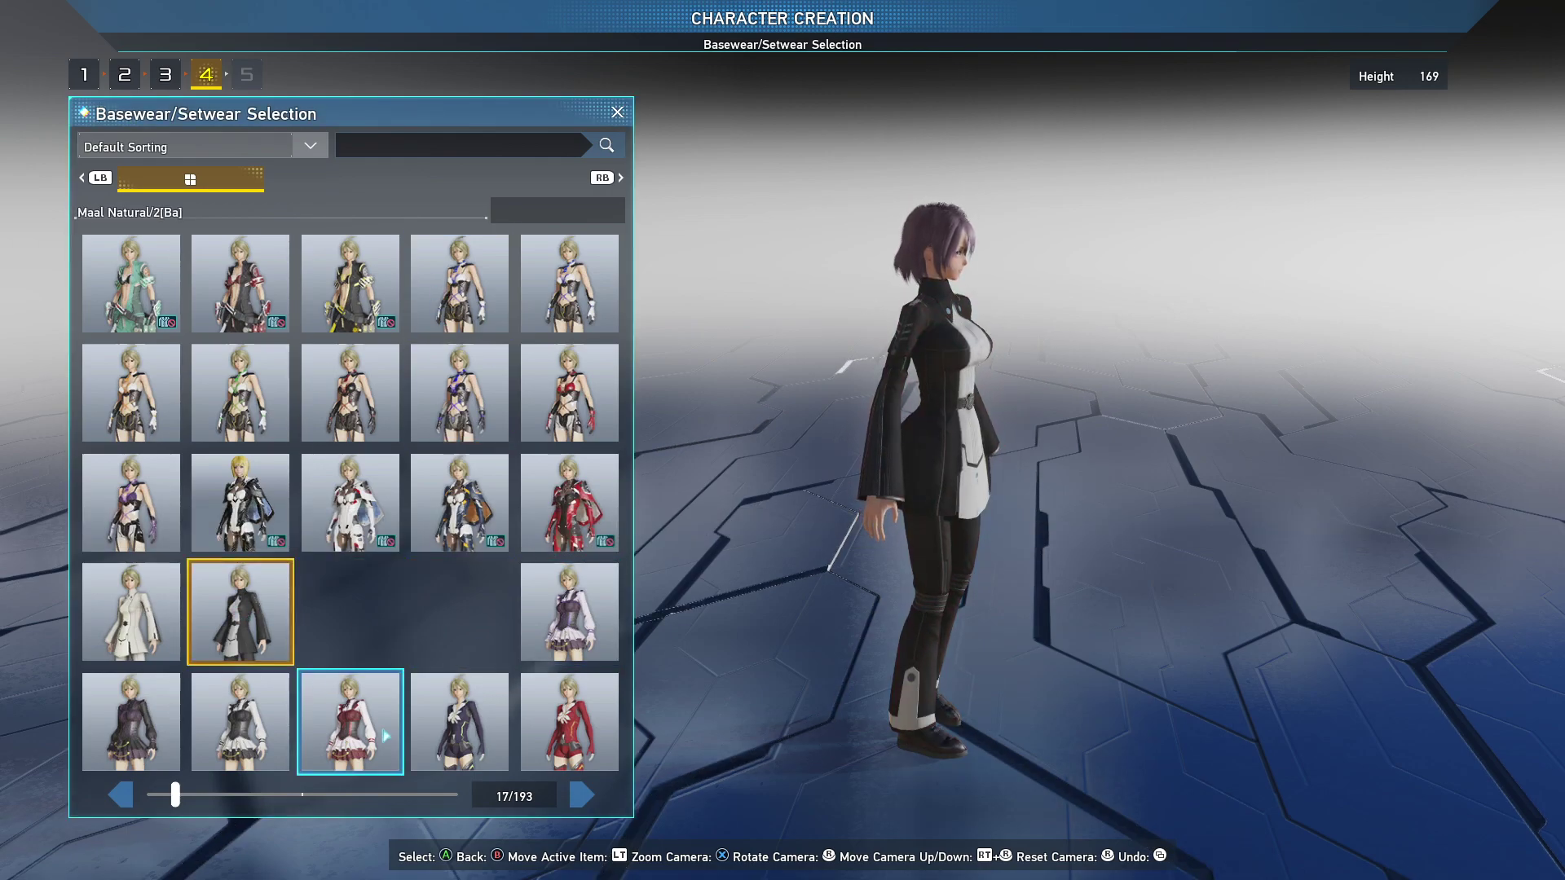
{"action": "left_click_drag", "start_coordinate": [953, 621], "coordinate": [698, 585]}
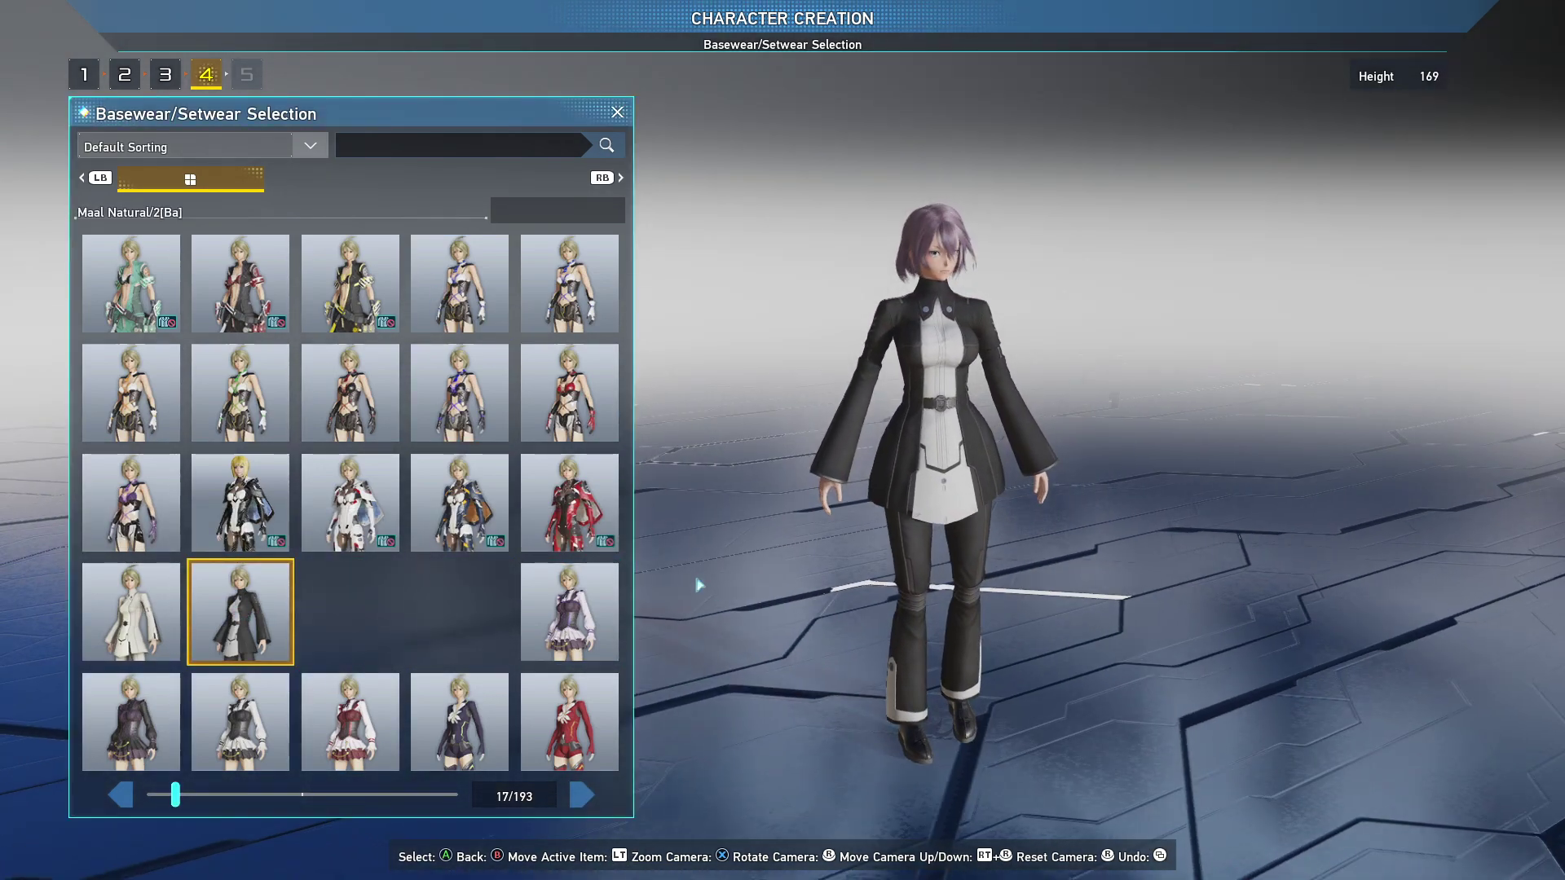
Add the blue and orange Yakshini Raika/B [Ou] outerwear over the character's basewear
{"action": "left_click", "coordinate": [617, 112]}
{"action": "key", "text": "Down"}
{"action": "key", "text": "Down"}
{"action": "key", "text": "Down"}
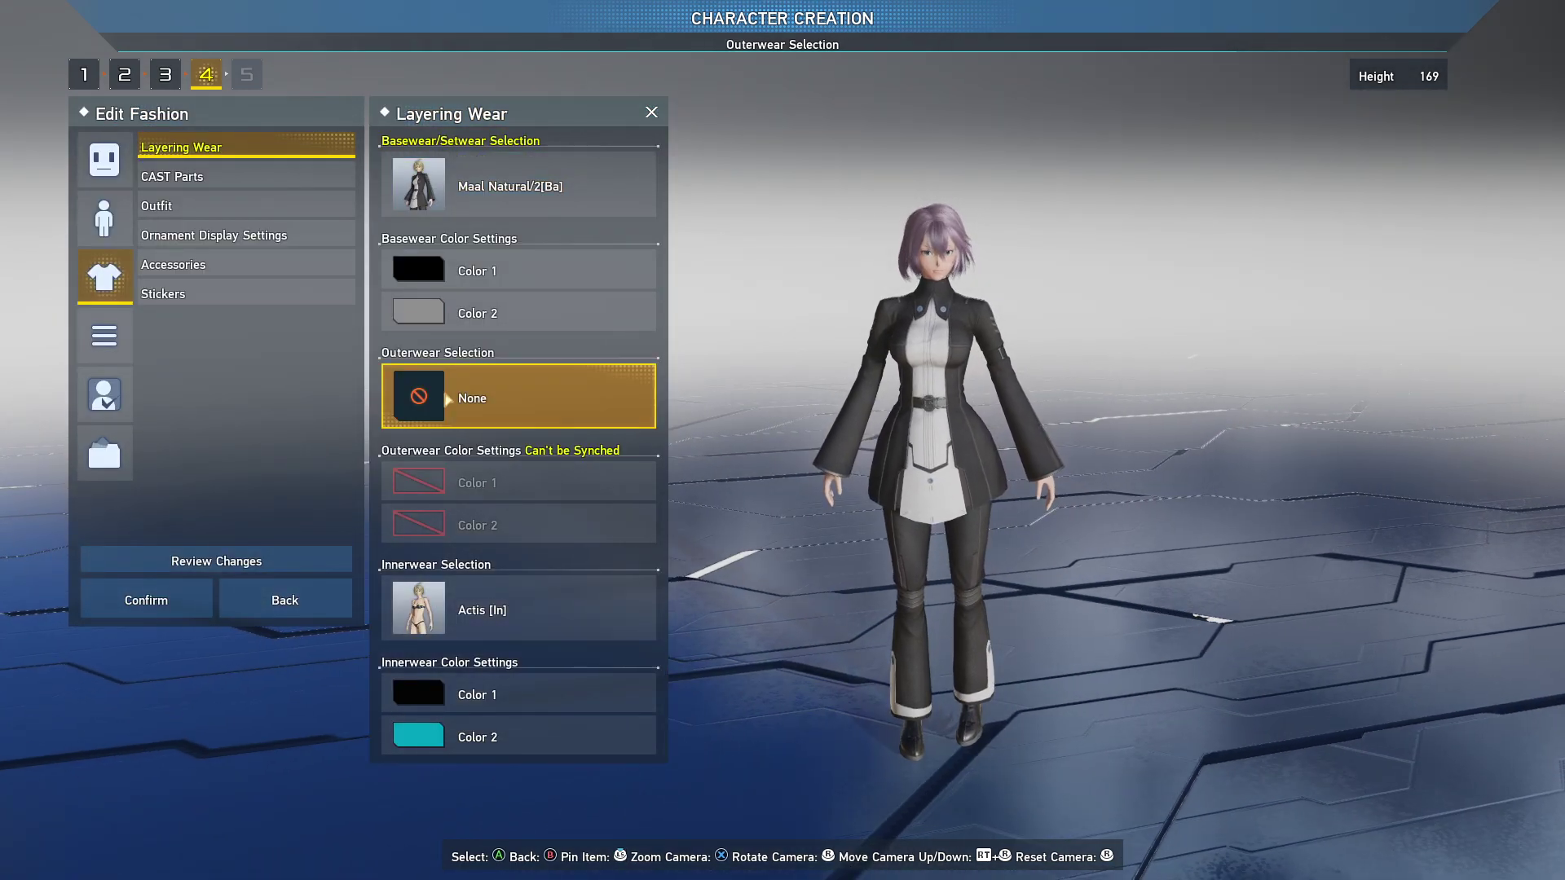
{"action": "key", "text": "Return"}
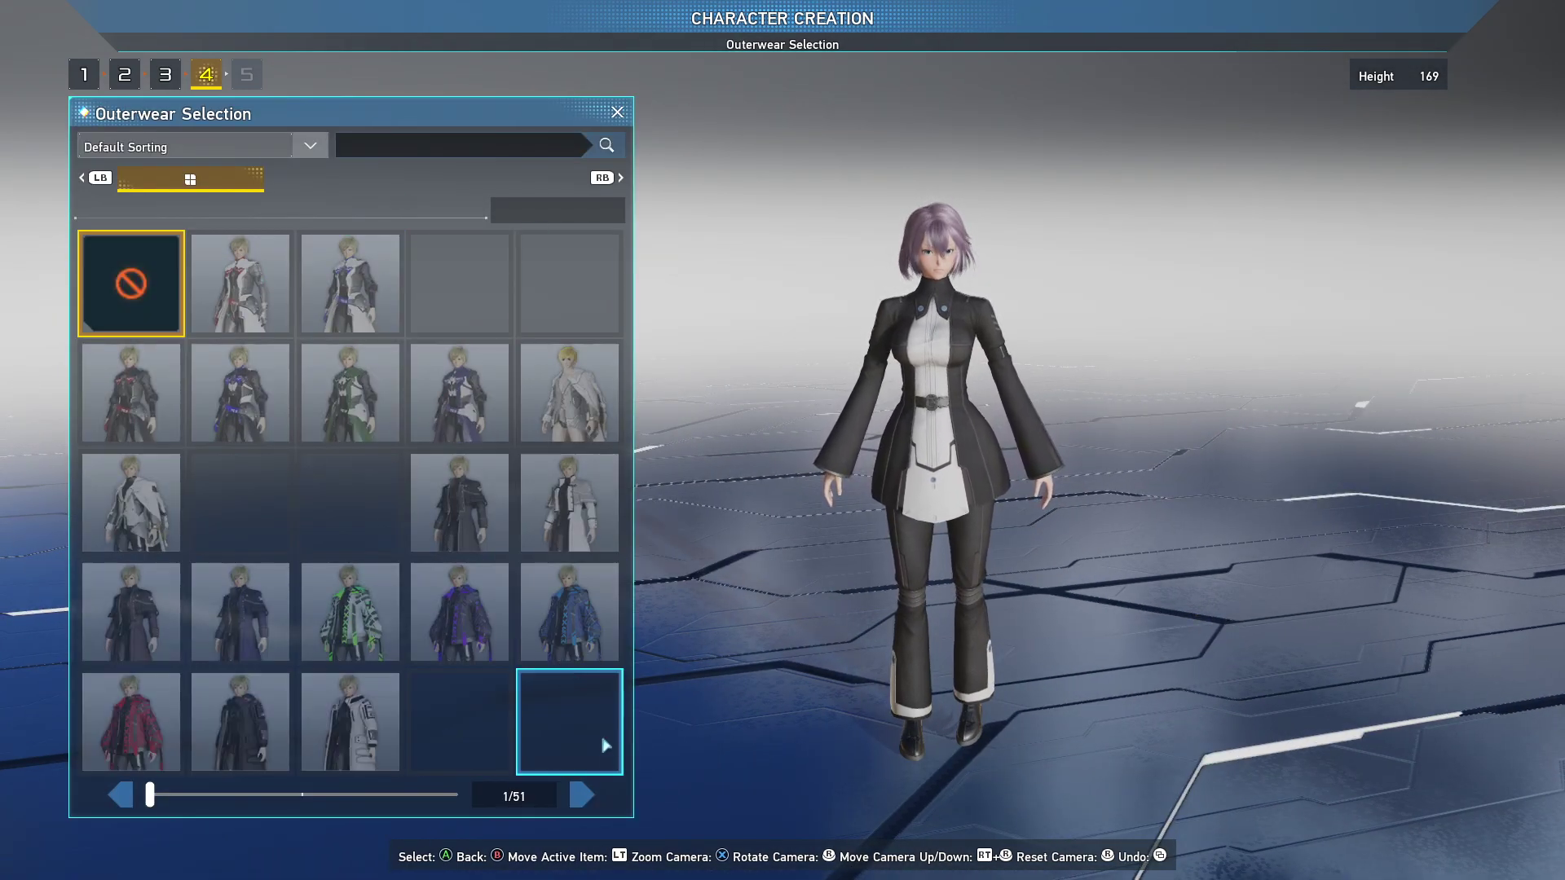
{"action": "left_click", "coordinate": [579, 796]}
{"action": "left_click", "coordinate": [579, 796]}
{"action": "left_click", "coordinate": [579, 796]}
{"action": "left_click", "coordinate": [578, 796]}
{"action": "left_click", "coordinate": [578, 796]}
{"action": "left_click", "coordinate": [578, 796]}
{"action": "left_click", "coordinate": [578, 796]}
{"action": "left_click", "coordinate": [579, 796]}
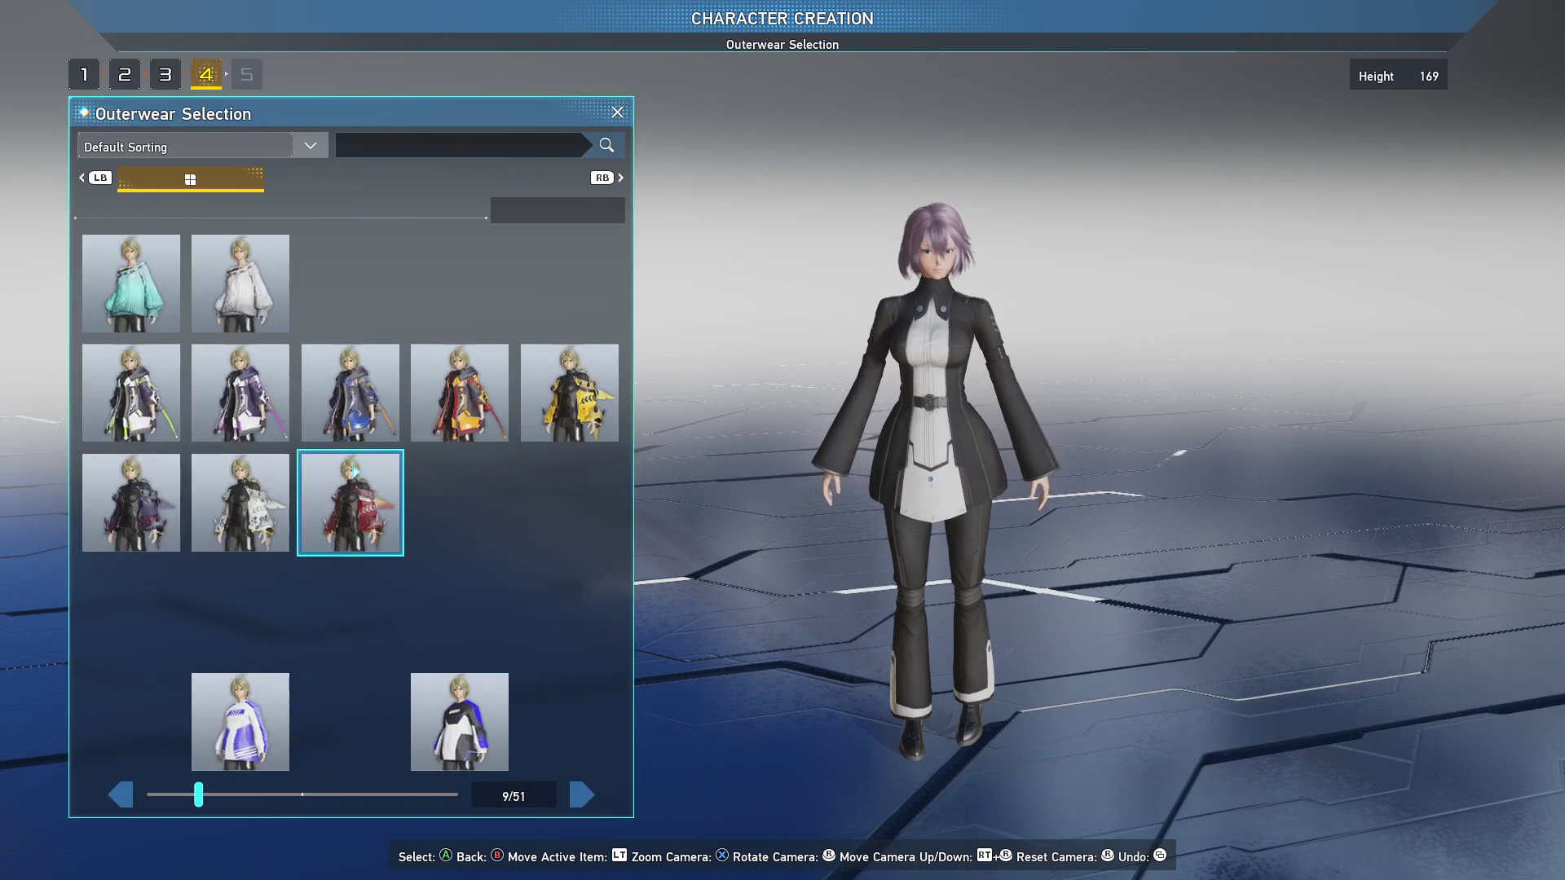
{"action": "left_click", "coordinate": [363, 413]}
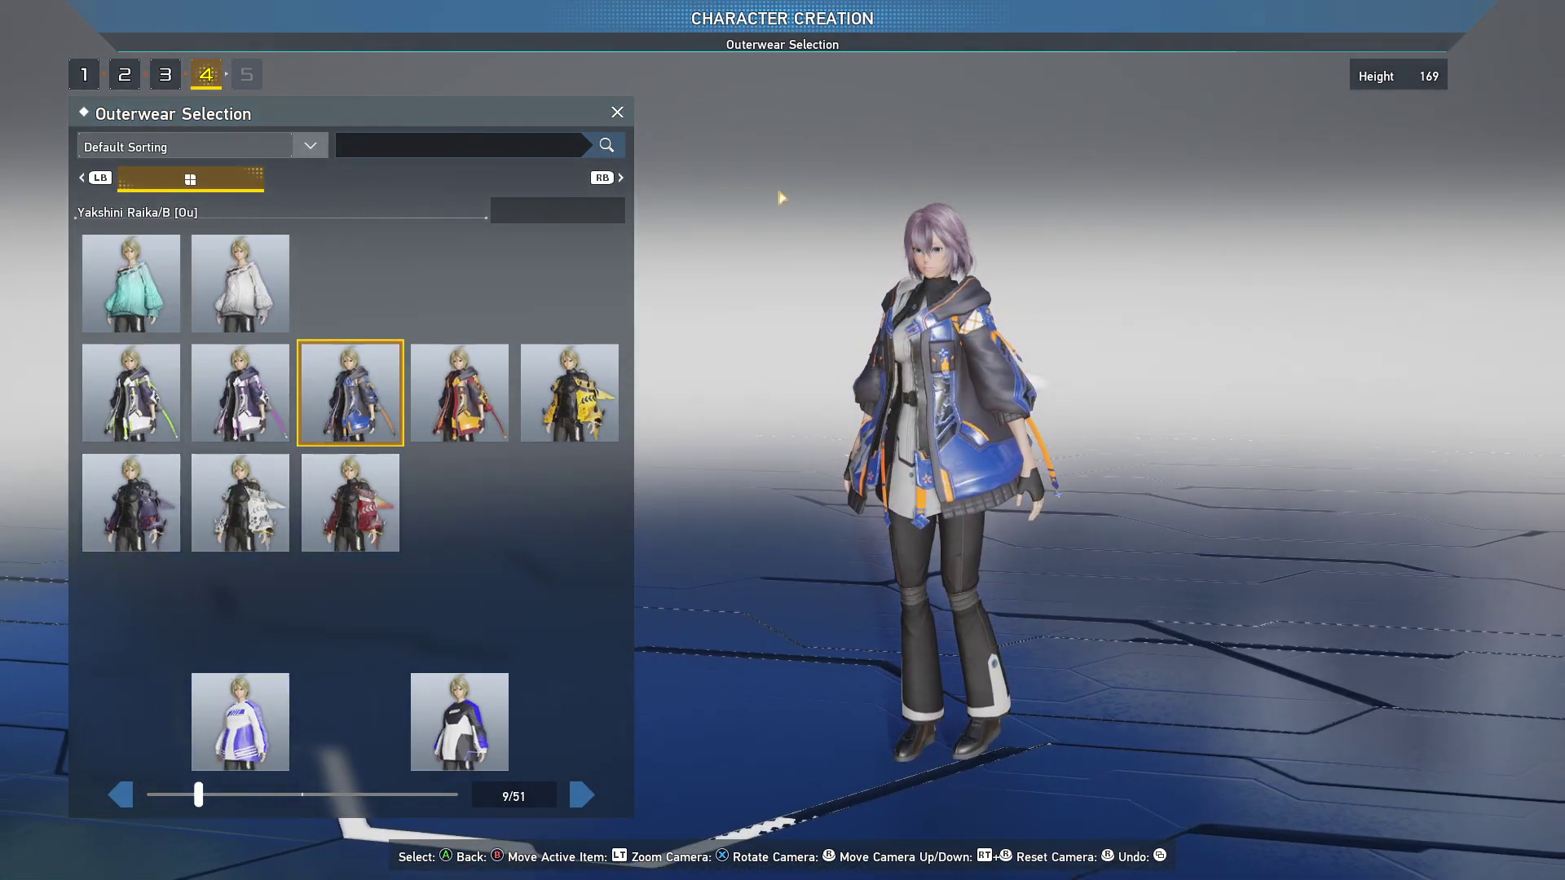
{"action": "left_click", "coordinate": [617, 112]}
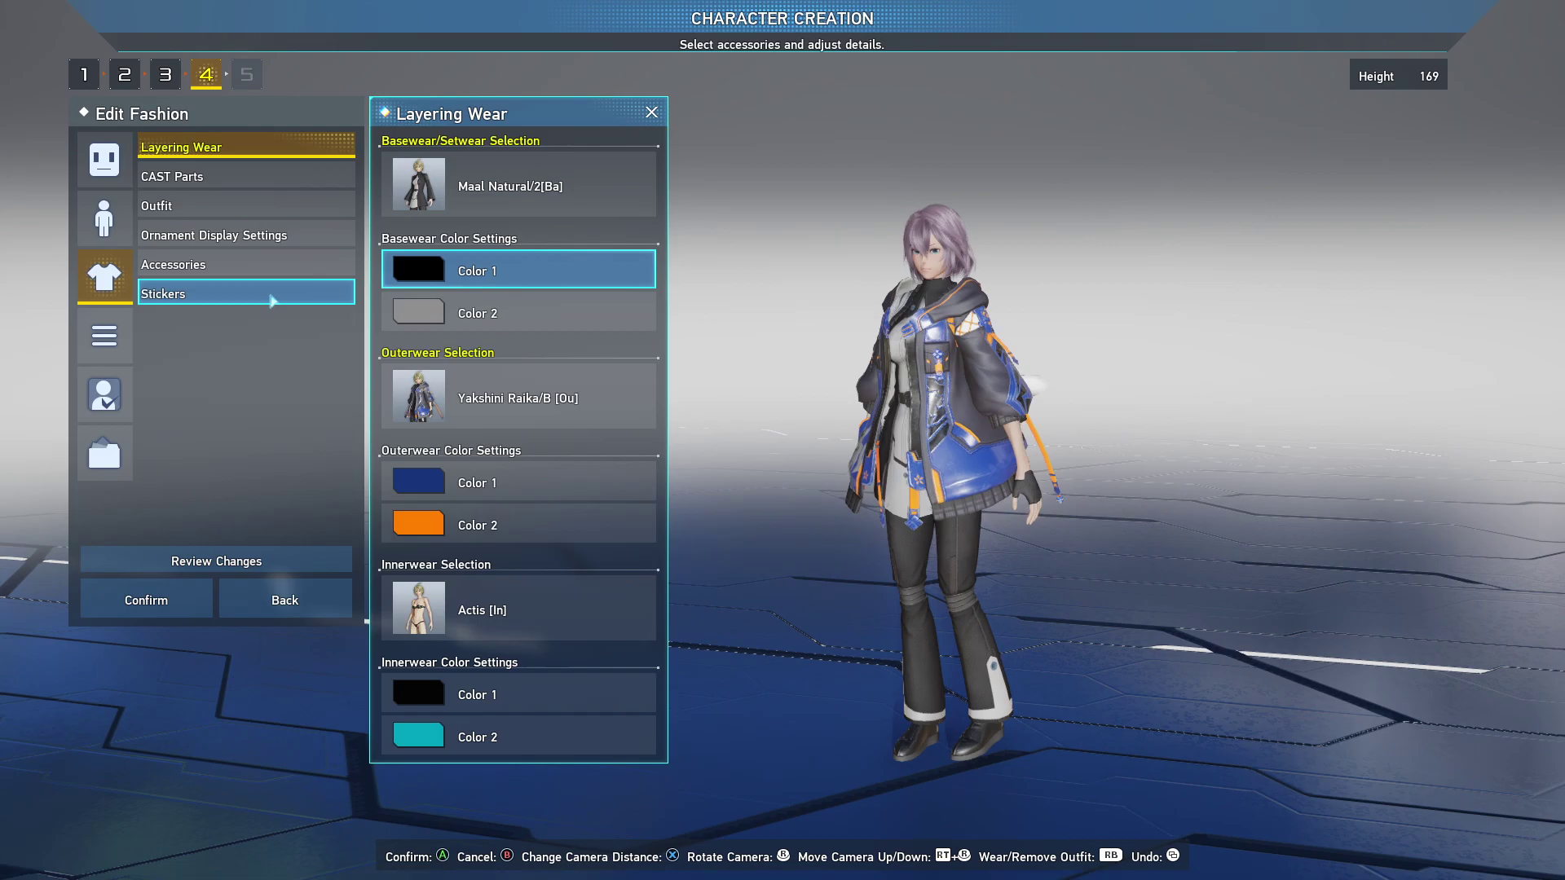
Give the character the Operatii Hat/B accessory
{"action": "left_click", "coordinate": [274, 259]}
{"action": "left_click", "coordinate": [273, 212]}
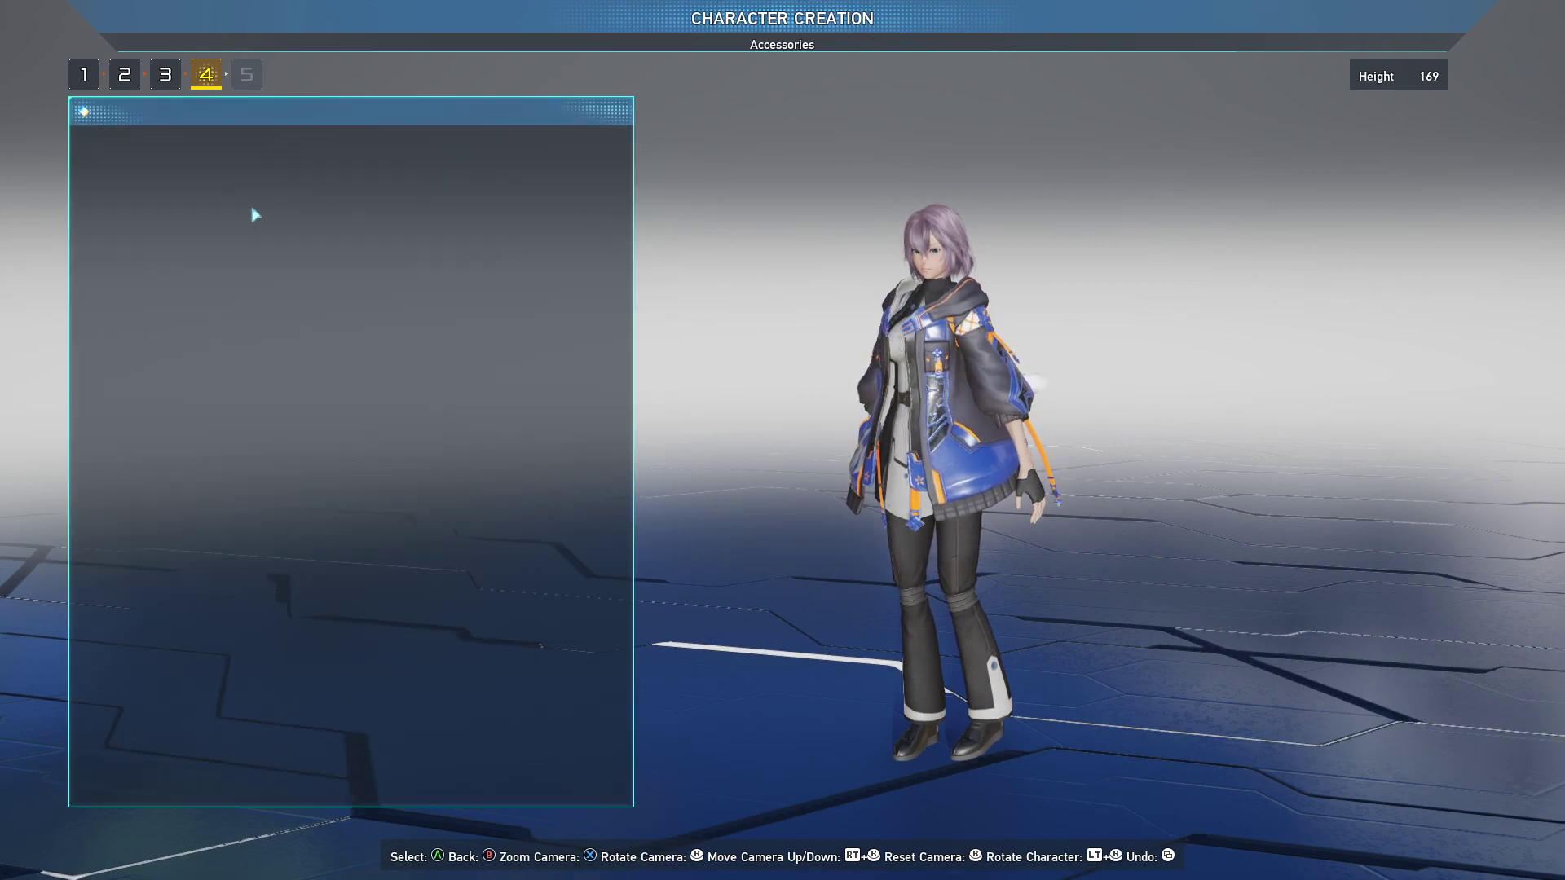
{"action": "left_click", "coordinate": [420, 484]}
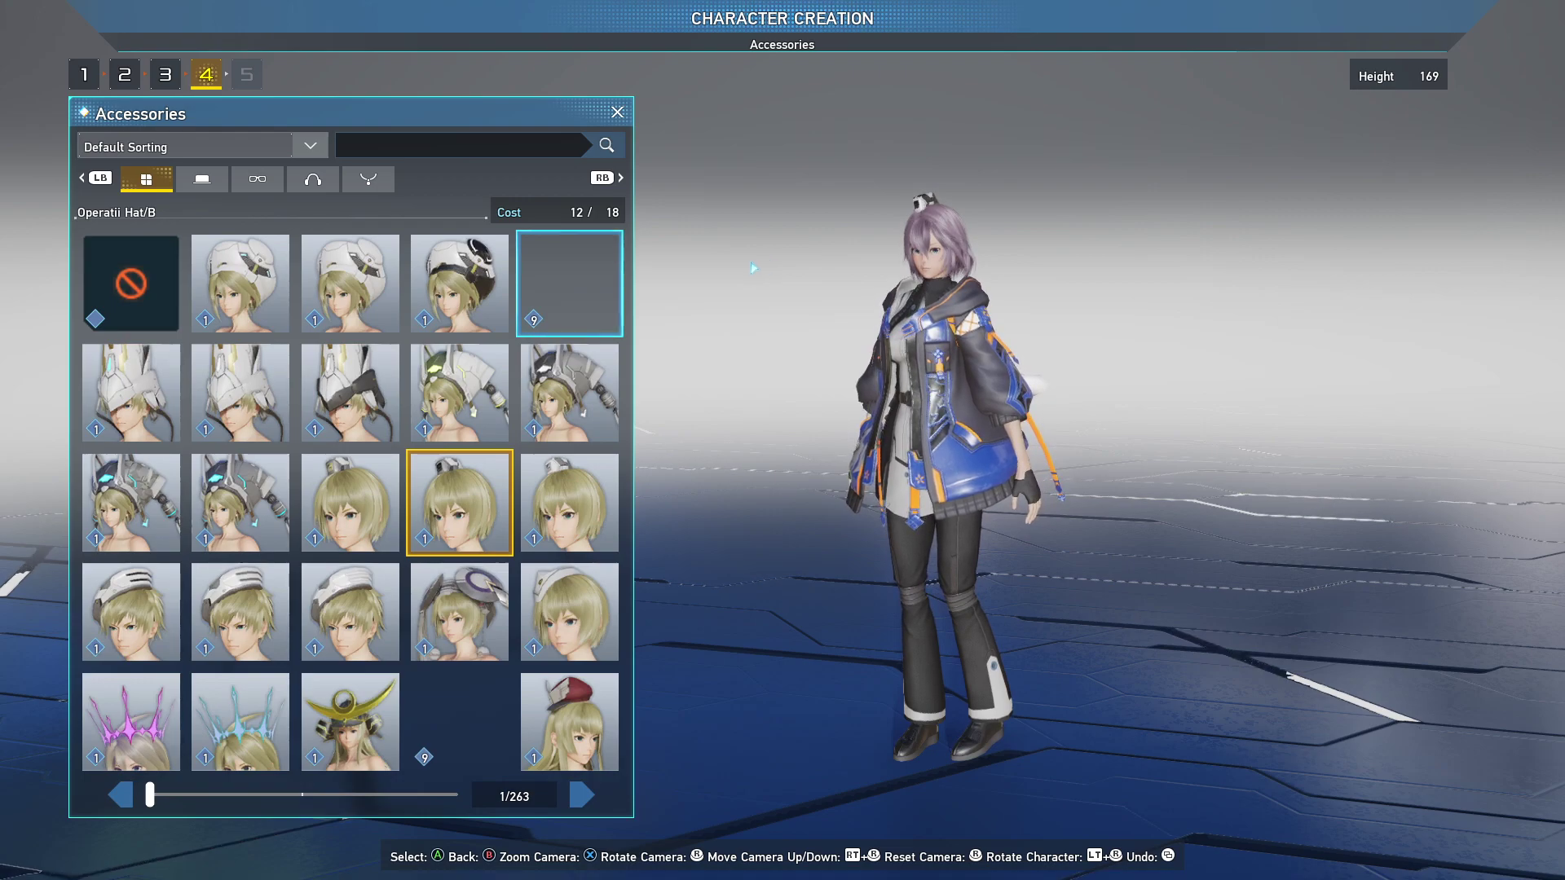
Examine the range of accessories available throughout the catalogue up to page 90, and leave the accessory selection
{"action": "left_click", "coordinate": [595, 789]}
{"action": "left_click", "coordinate": [596, 789]}
{"action": "left_click", "coordinate": [595, 790]}
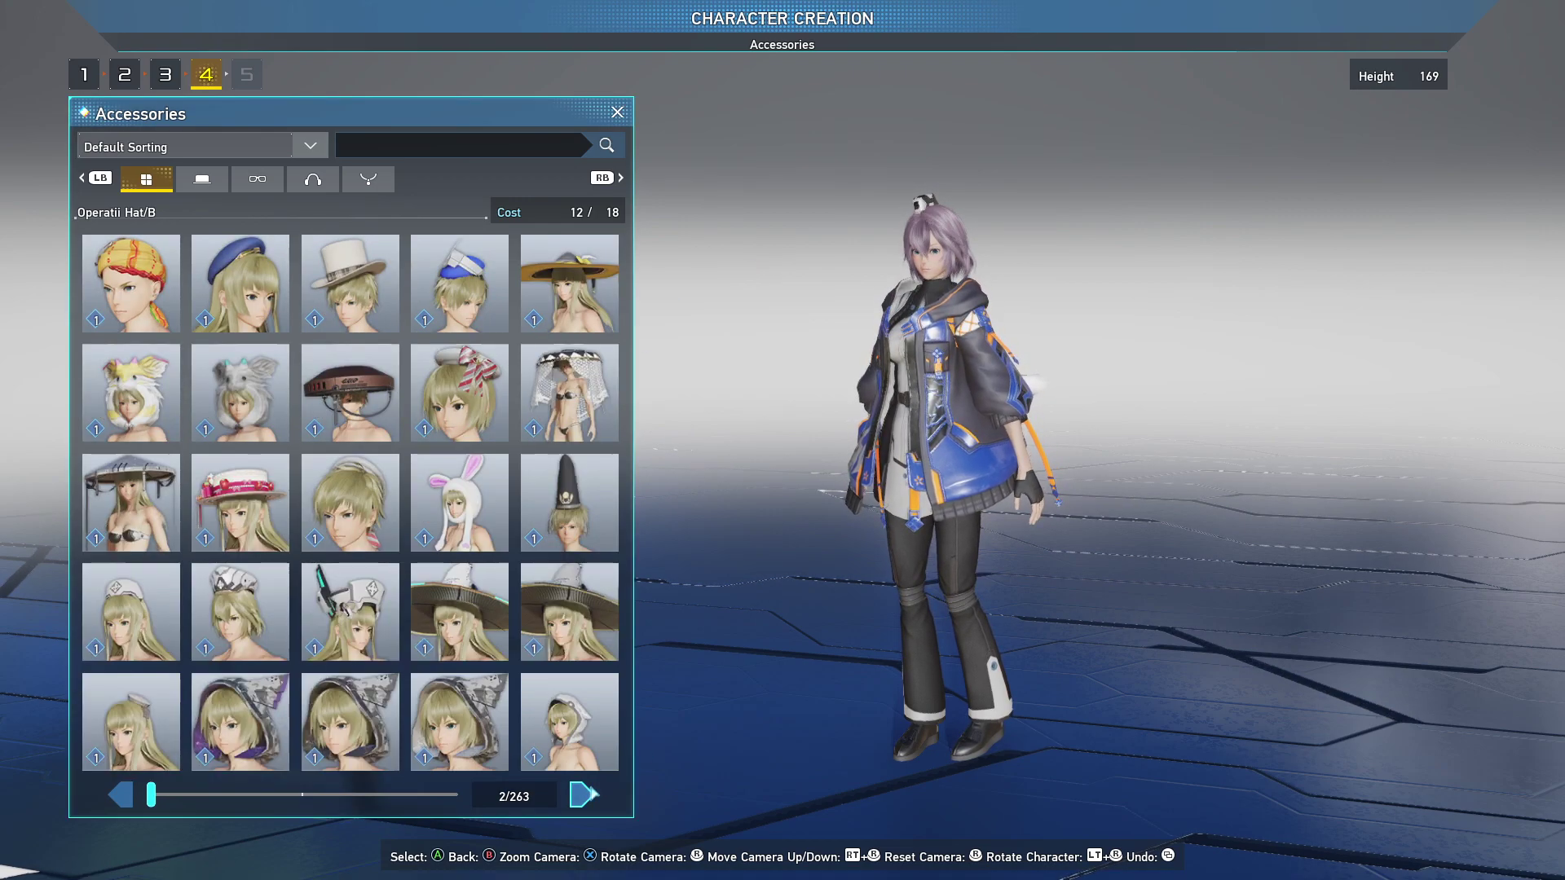
{"action": "left_click", "coordinate": [595, 791]}
{"action": "left_click", "coordinate": [594, 791]}
{"action": "left_click", "coordinate": [595, 792]}
{"action": "left_click", "coordinate": [595, 792]}
{"action": "left_click", "coordinate": [596, 792]}
{"action": "left_click", "coordinate": [595, 792]}
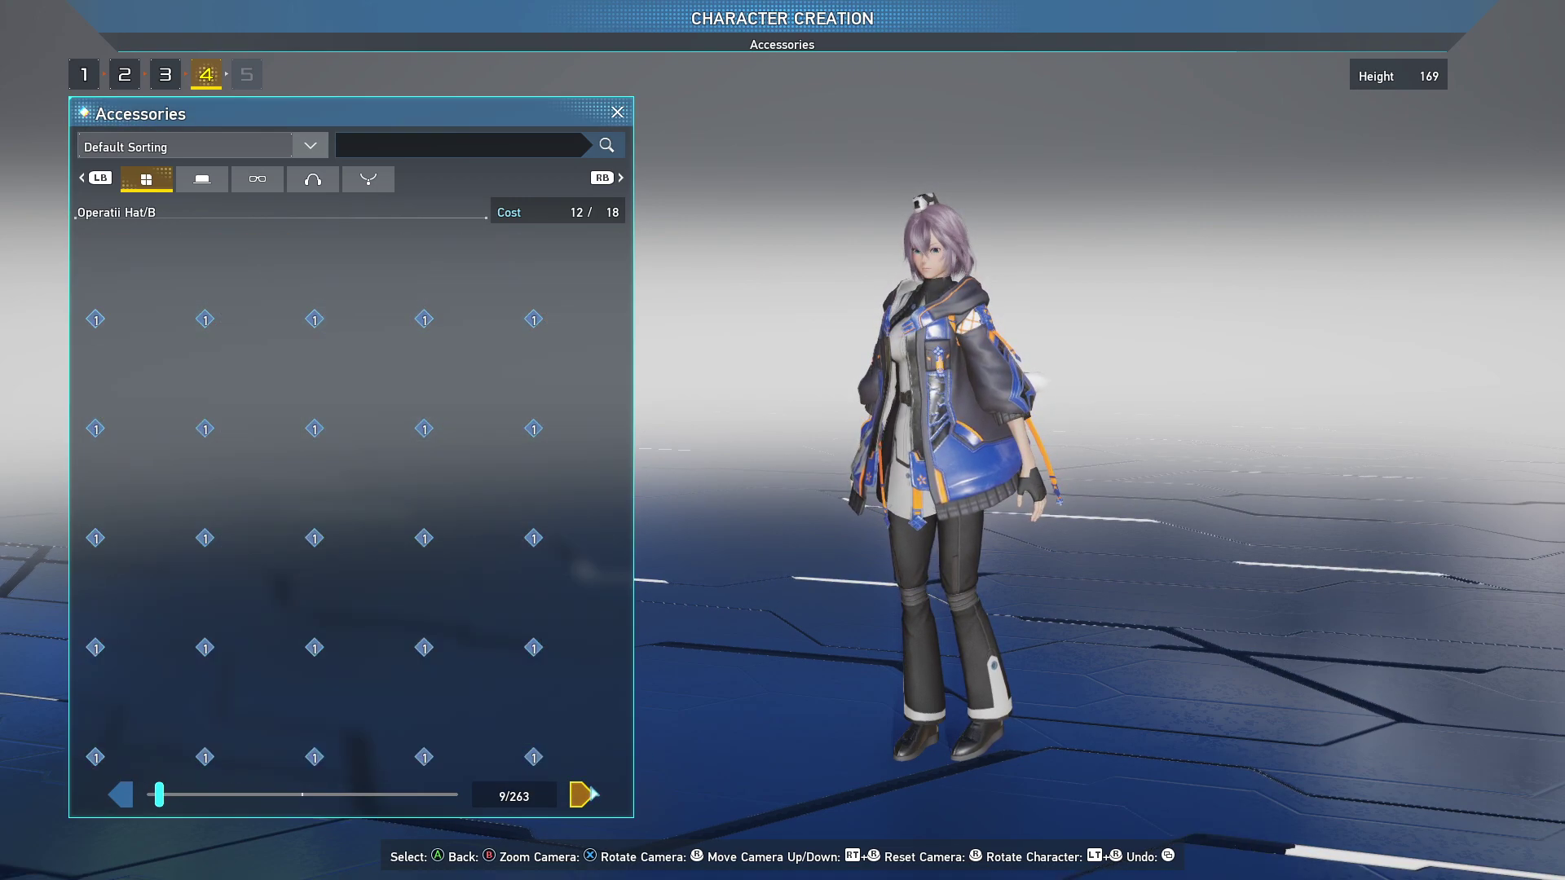
{"action": "left_click", "coordinate": [596, 792]}
{"action": "left_click", "coordinate": [596, 792]}
{"action": "left_click", "coordinate": [596, 792]}
{"action": "left_click", "coordinate": [596, 792]}
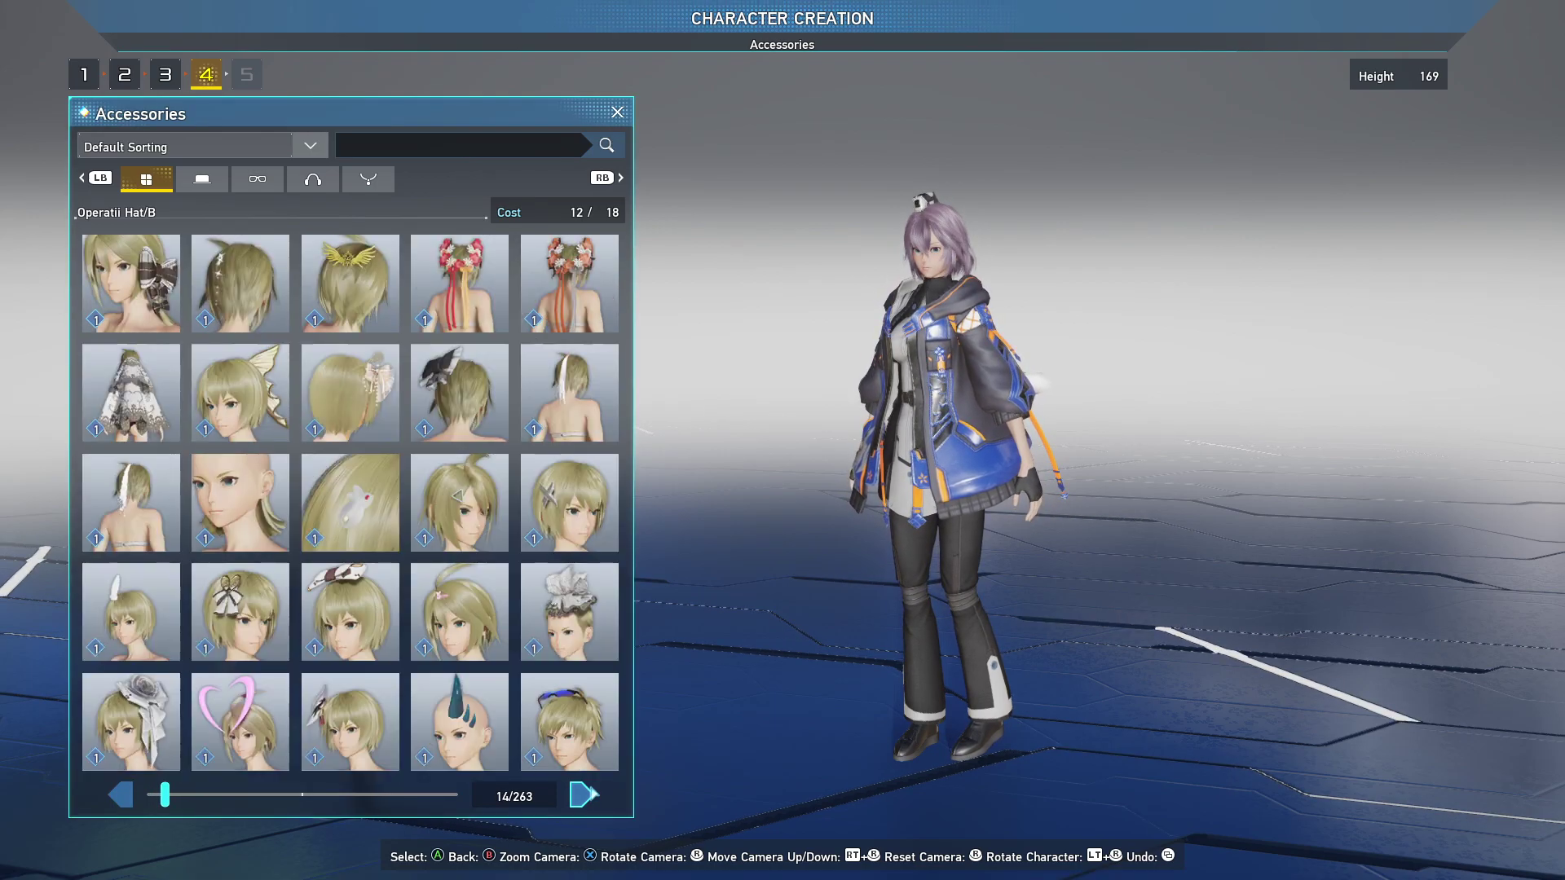
{"action": "left_click", "coordinate": [596, 792]}
{"action": "left_click", "coordinate": [596, 792]}
{"action": "left_click", "coordinate": [596, 792]}
{"action": "left_click", "coordinate": [596, 792]}
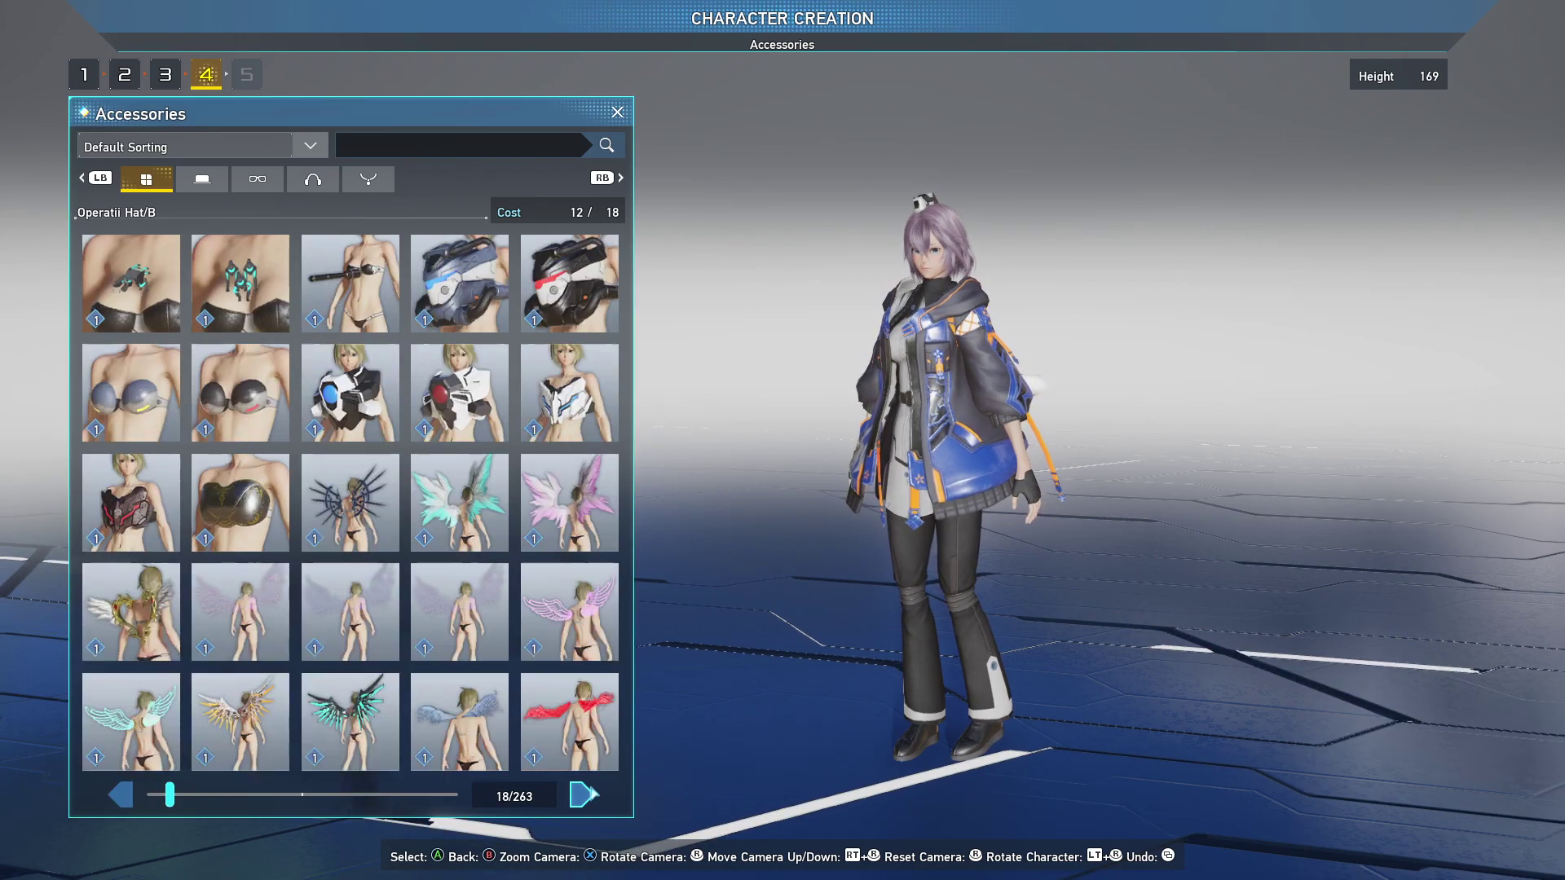
{"action": "left_click", "coordinate": [596, 792]}
{"action": "left_click_drag", "start_coordinate": [175, 801], "coordinate": [253, 797]}
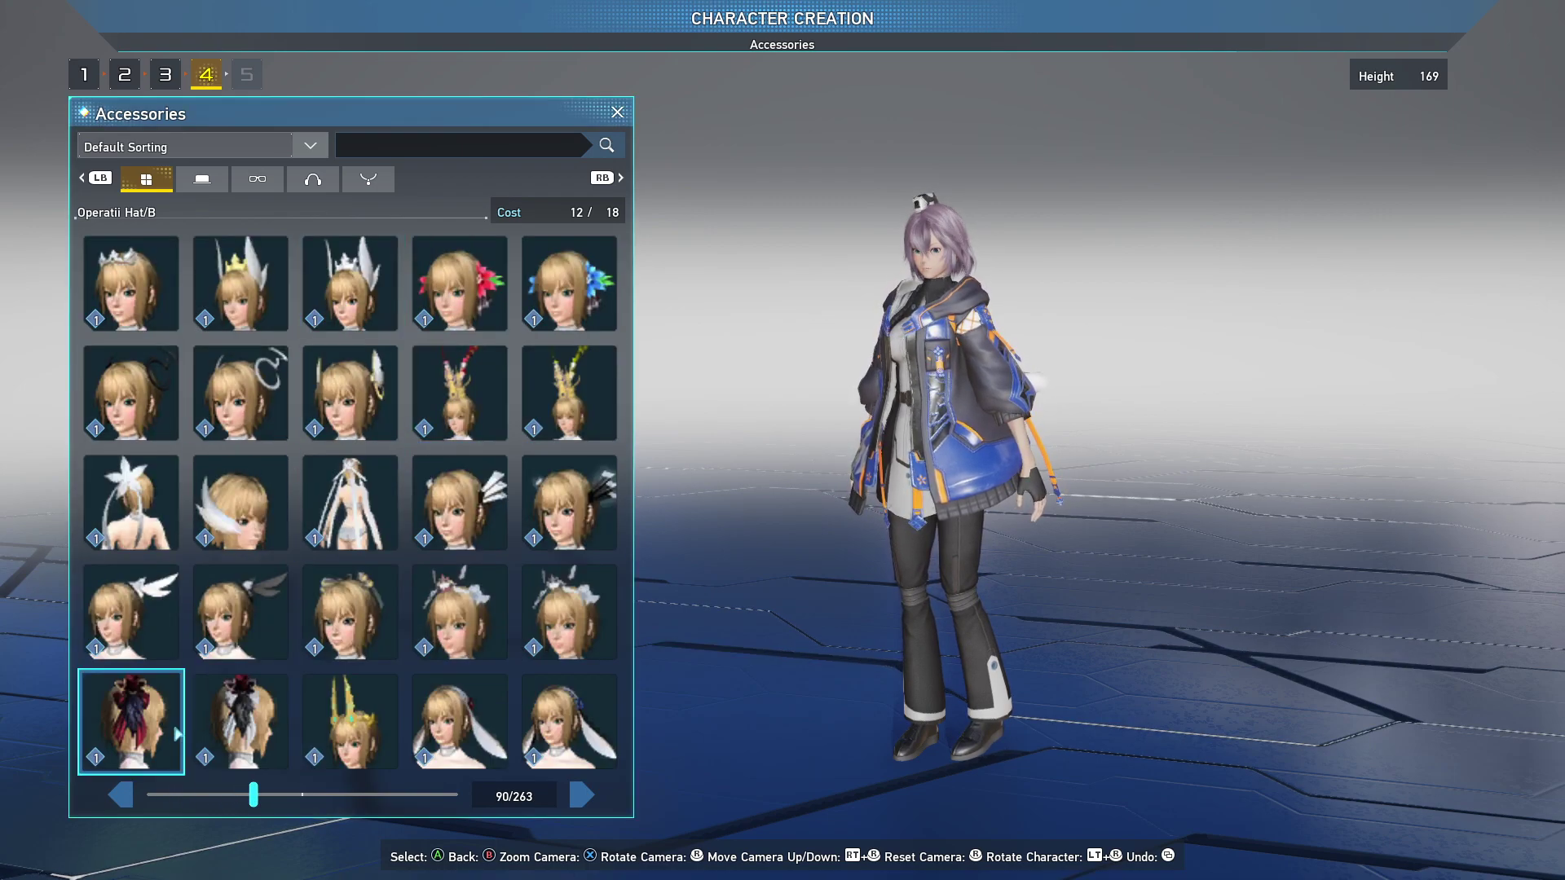
{"action": "left_click", "coordinate": [123, 794]}
{"action": "left_click", "coordinate": [123, 794]}
{"action": "left_click", "coordinate": [122, 795]}
{"action": "left_click", "coordinate": [123, 795]}
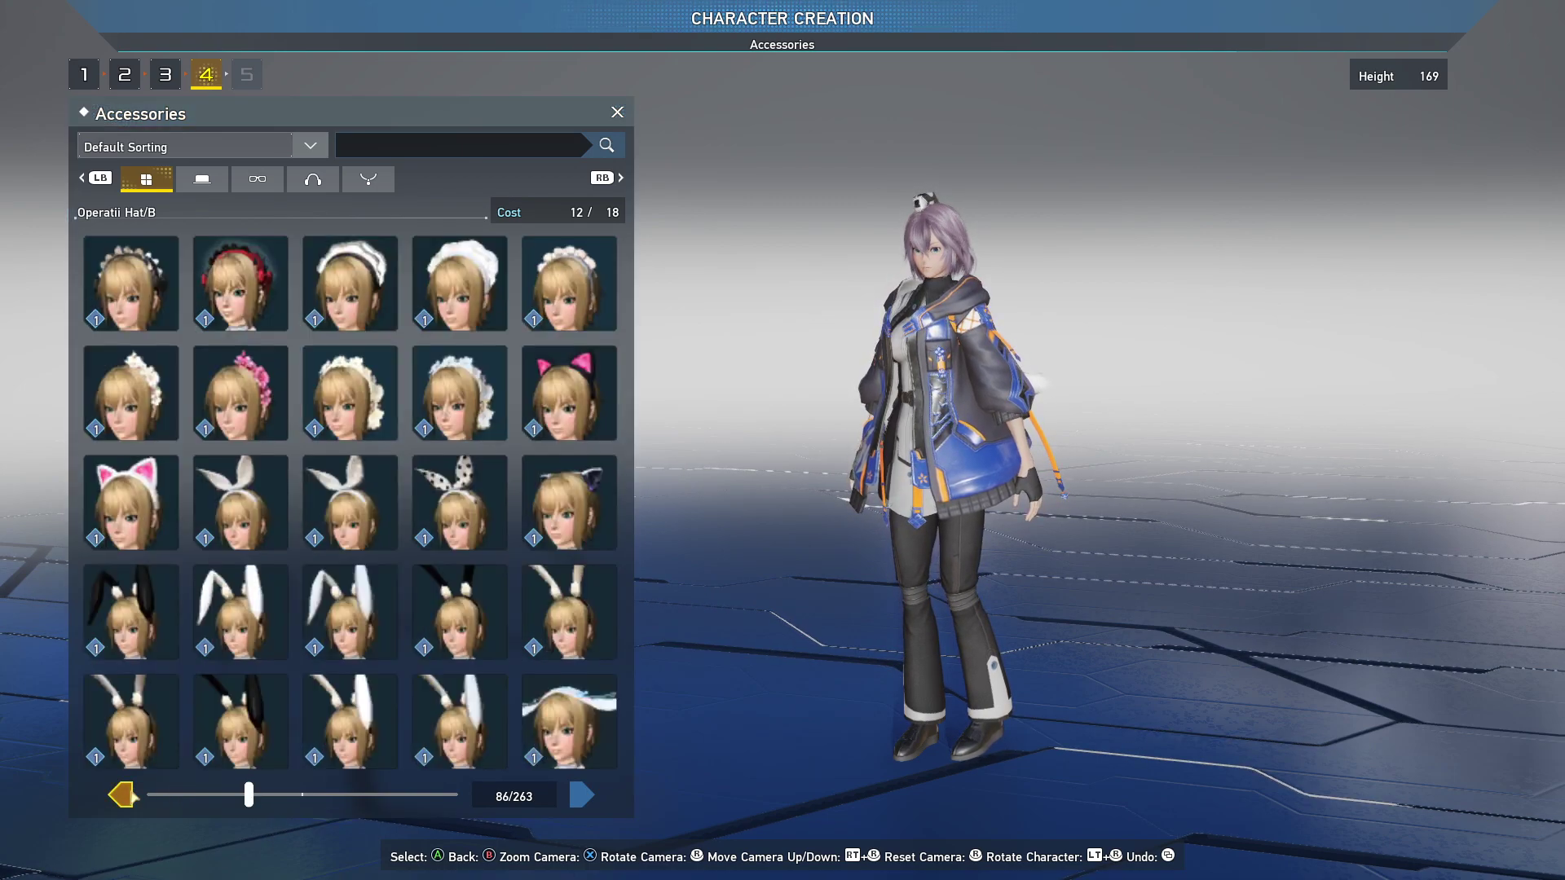
{"action": "left_click", "coordinate": [122, 794]}
{"action": "left_click", "coordinate": [122, 795]}
{"action": "left_click", "coordinate": [122, 795]}
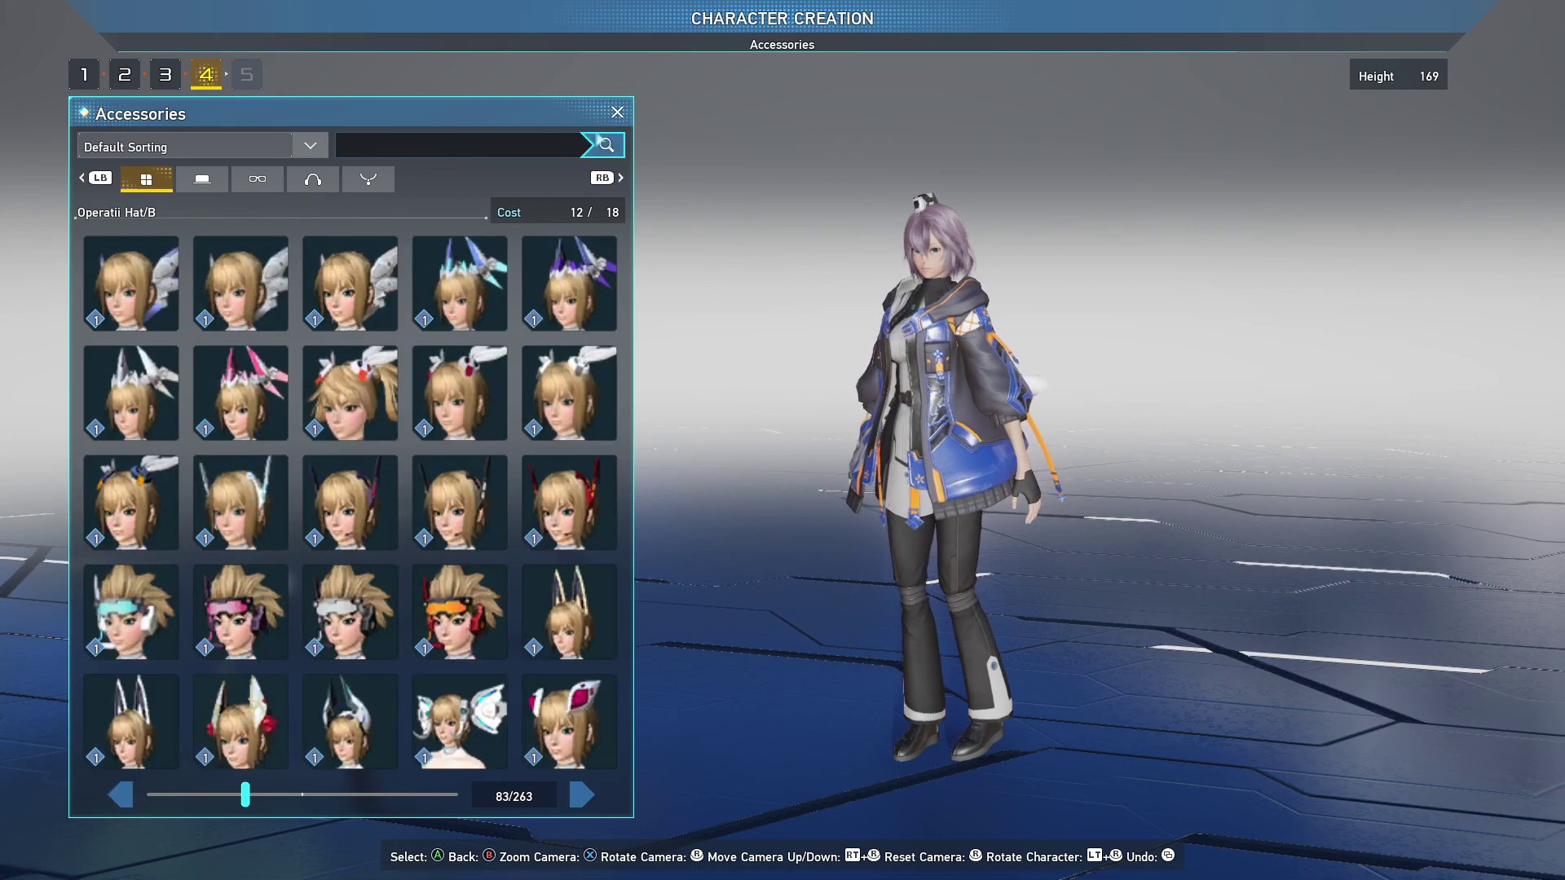
{"action": "left_click", "coordinate": [617, 111]}
{"action": "left_click", "coordinate": [526, 112]}
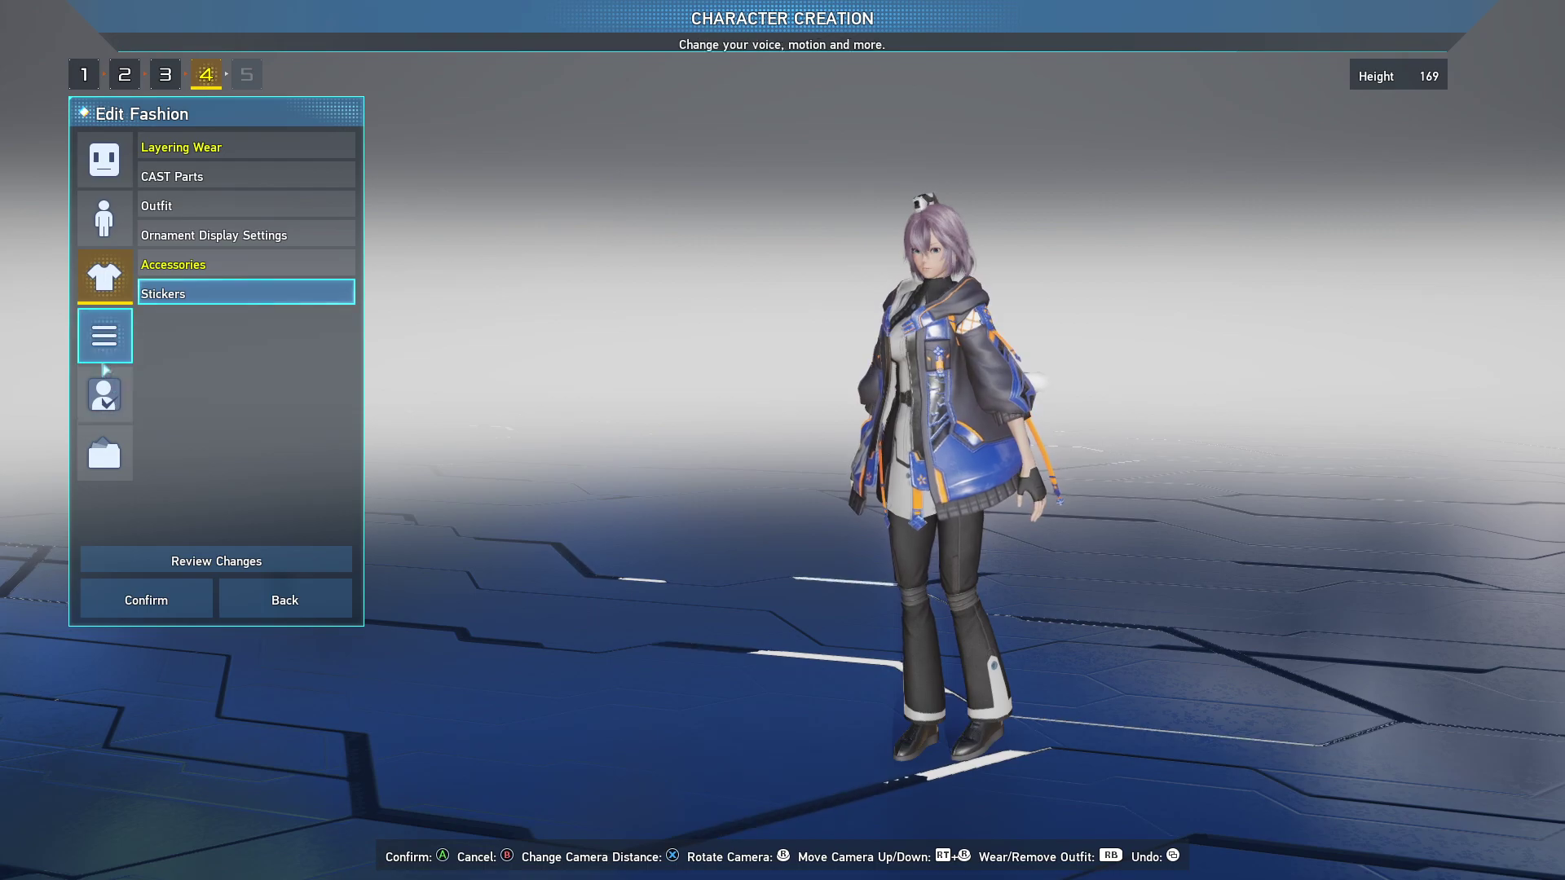
Preview the Anna Banana Chan creation data on the character, and load the miku_ilod creation data instead
{"action": "left_click", "coordinate": [103, 447]}
{"action": "left_click", "coordinate": [251, 186]}
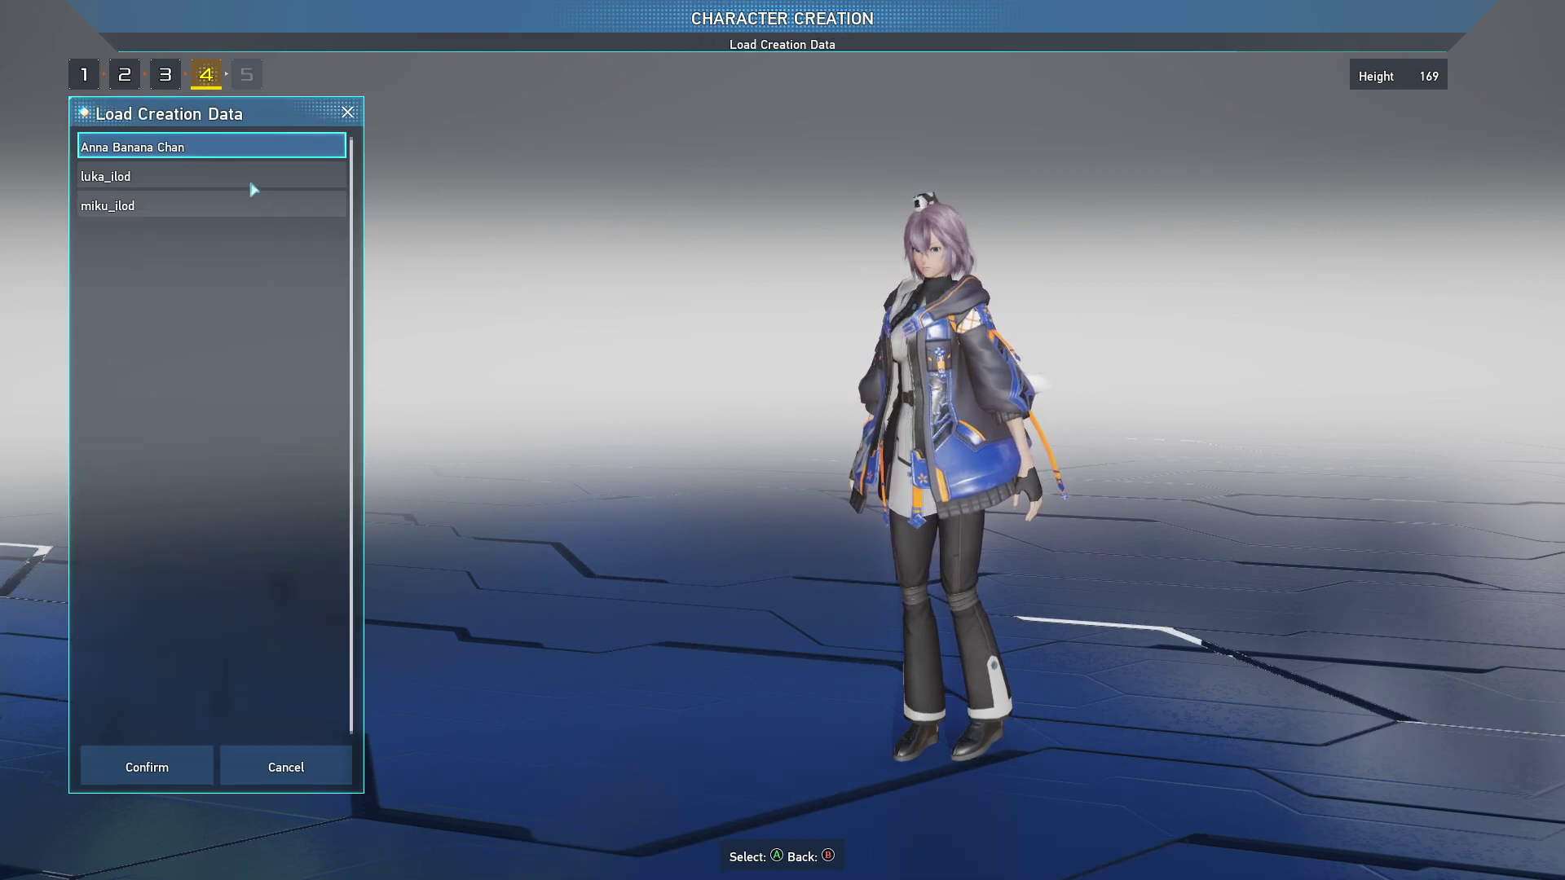
{"action": "left_click", "coordinate": [182, 155]}
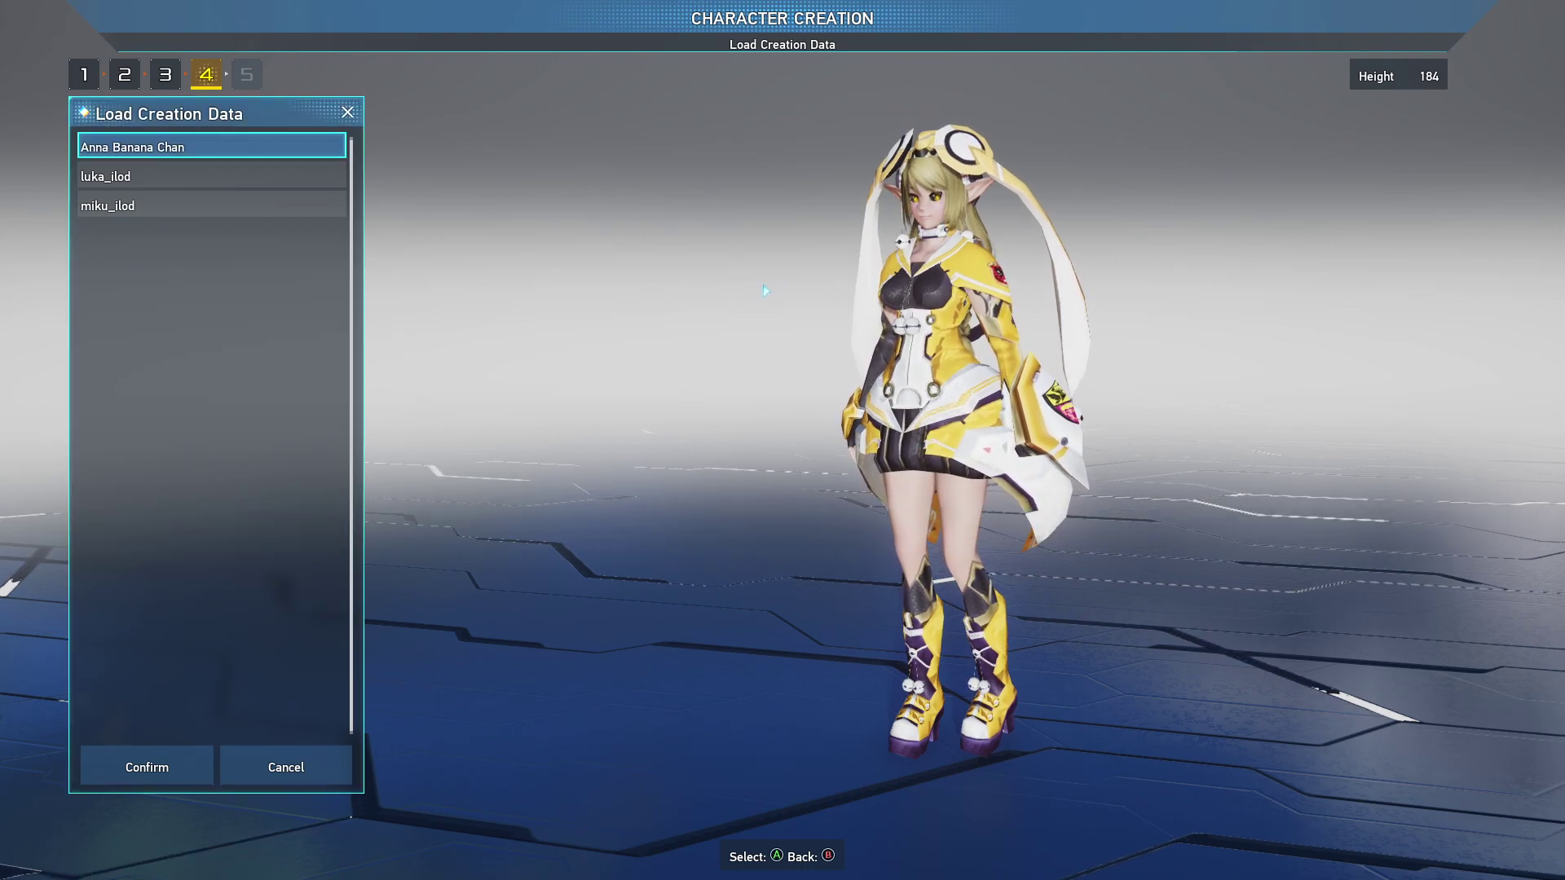
{"action": "left_click_drag", "start_coordinate": [716, 312], "coordinate": [587, 295]}
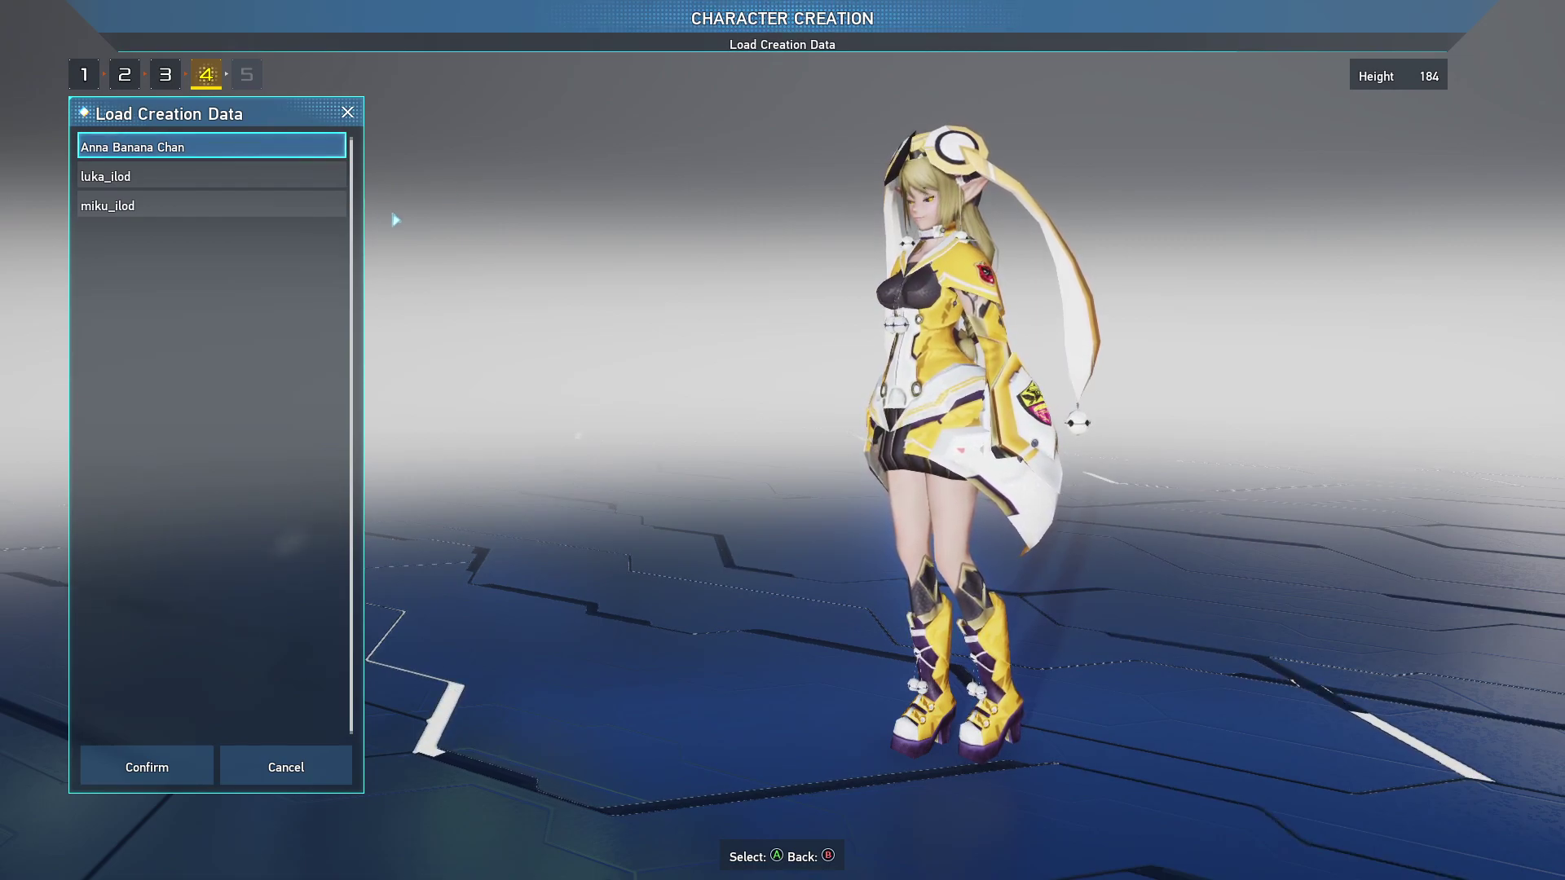
{"action": "left_click", "coordinate": [257, 210]}
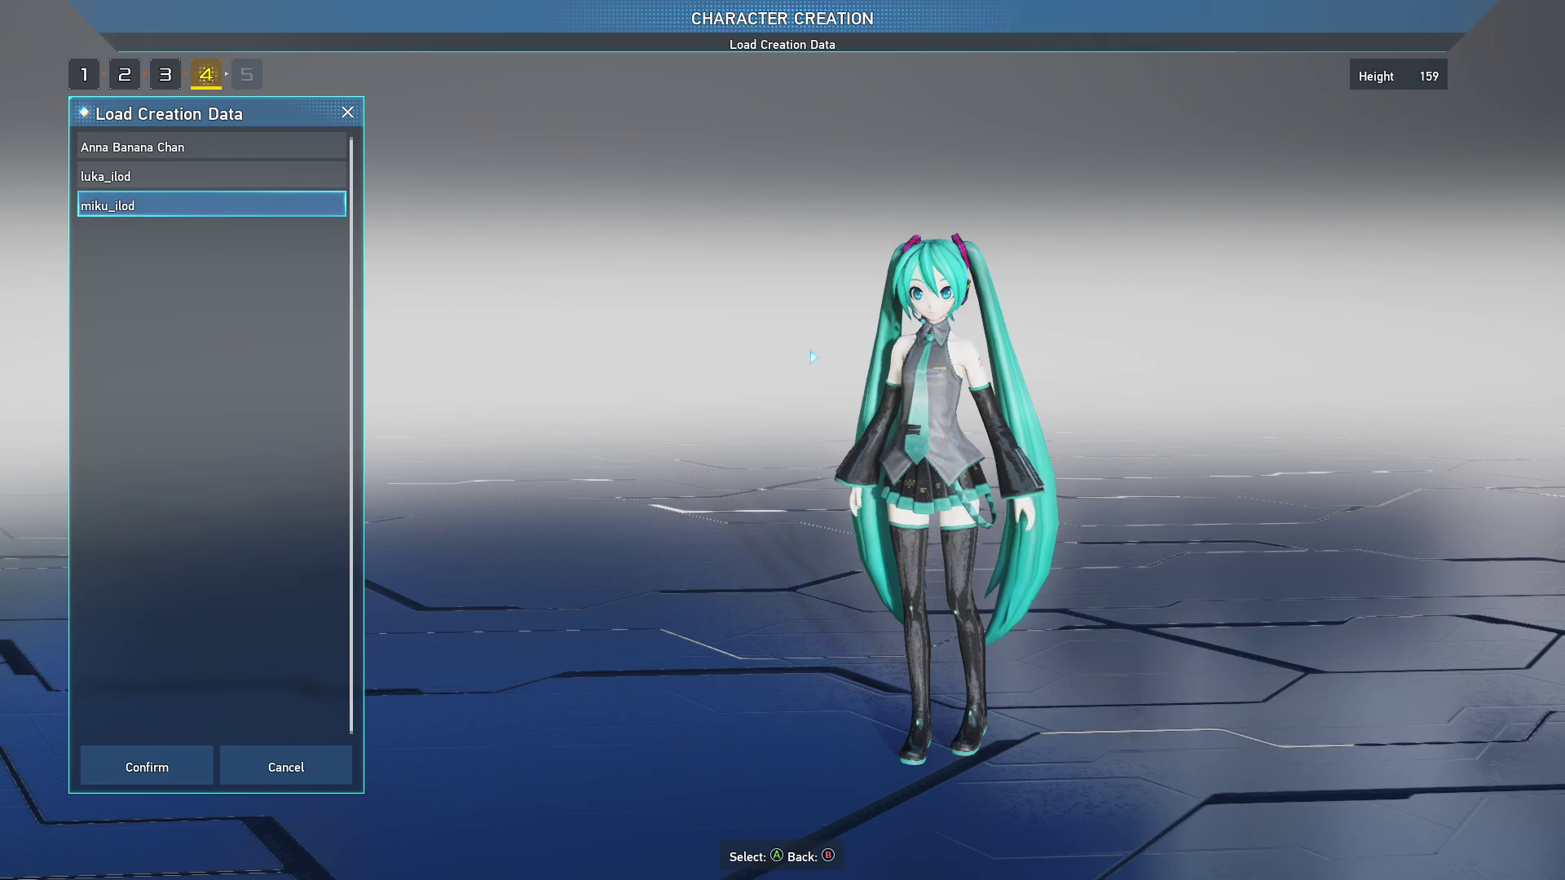
{"action": "left_click", "coordinate": [140, 770]}
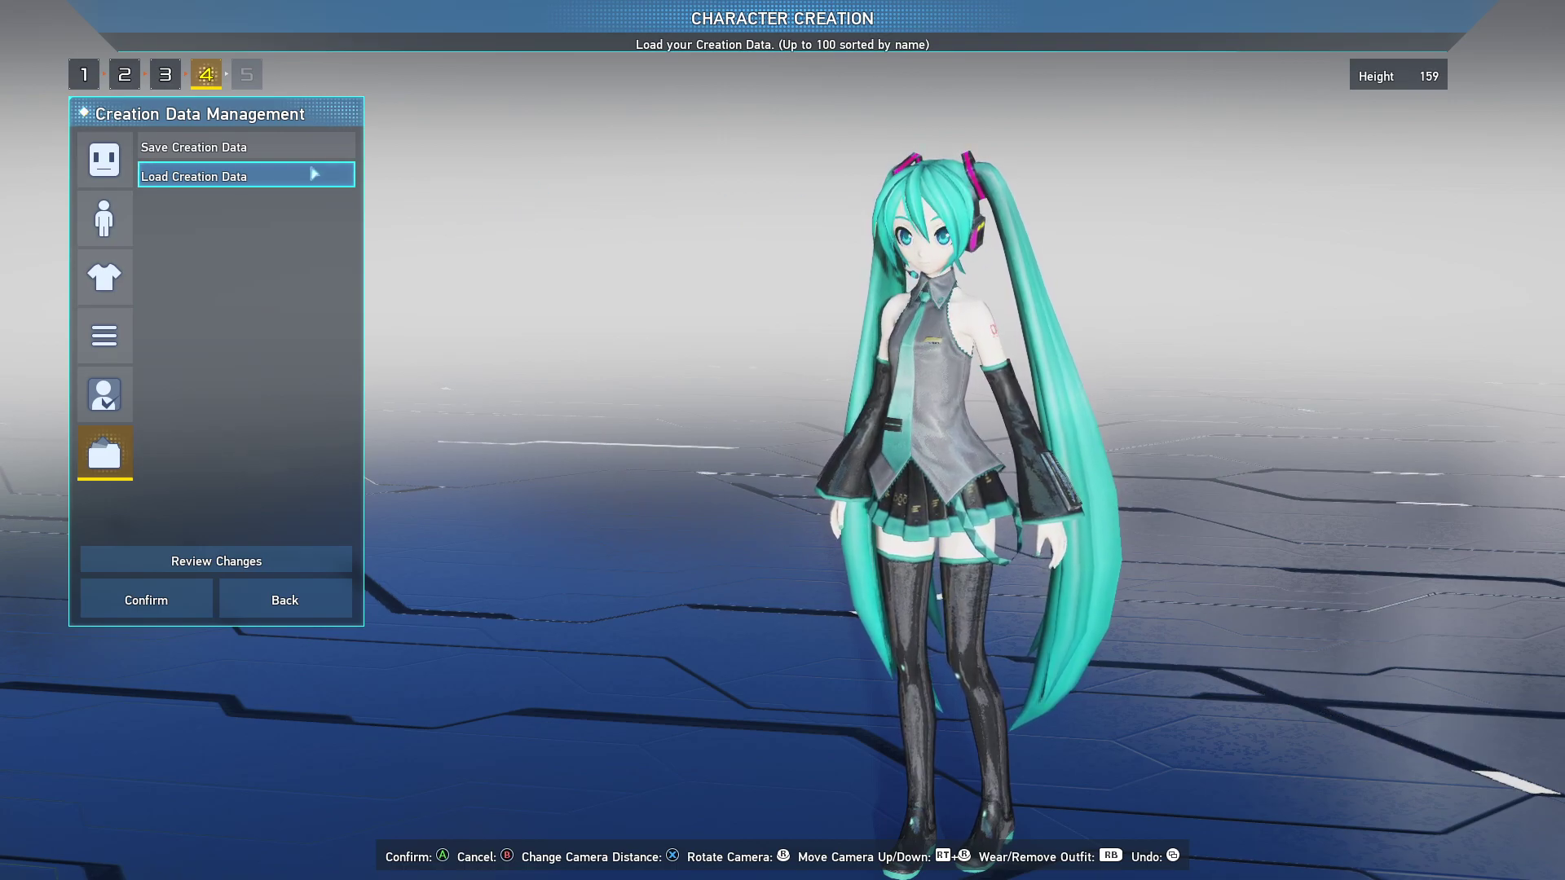
Change the character's hairstyle to No11101 and inspect the head from another angle
{"action": "key", "text": "Down"}
{"action": "key", "text": "Up"}
{"action": "key", "text": "Return"}
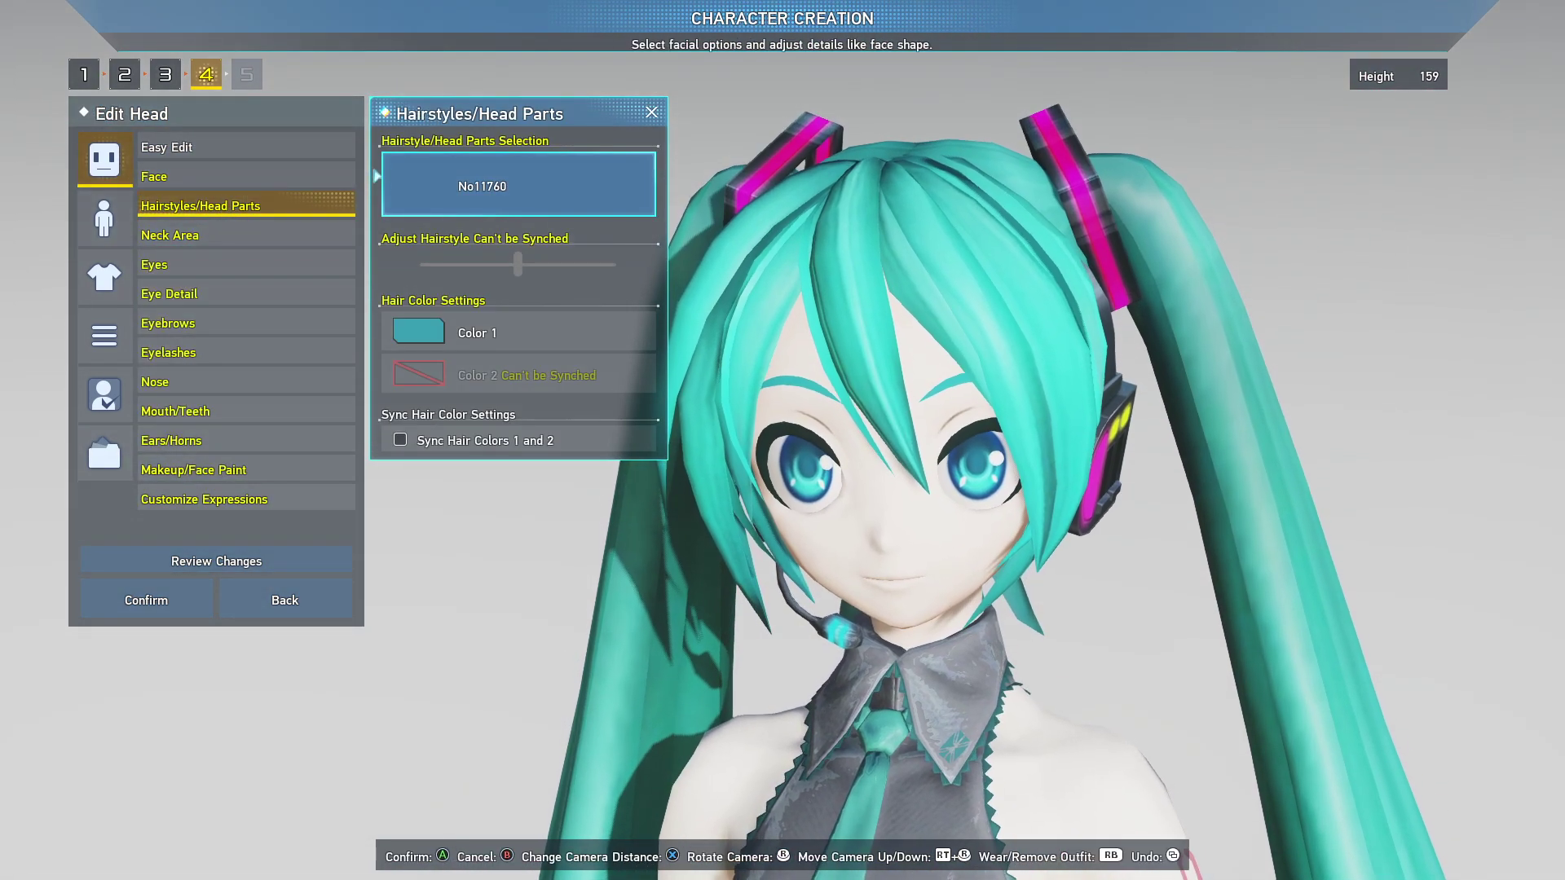
{"action": "key", "text": "Return"}
{"action": "key", "text": "Left"}
{"action": "key", "text": "Left"}
{"action": "key", "text": "Left"}
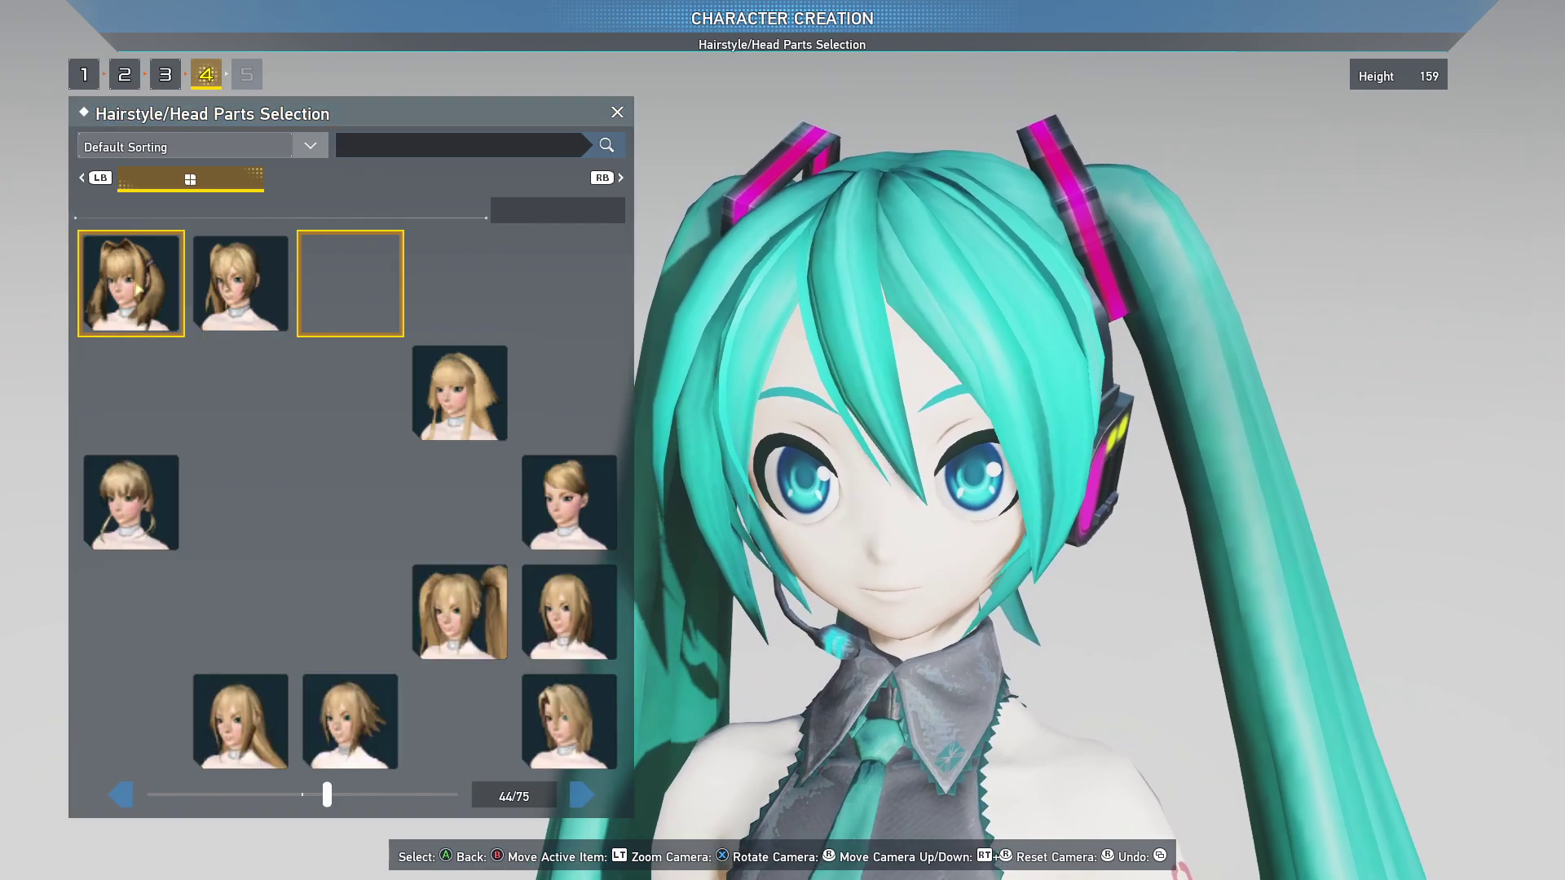
{"action": "key", "text": "Right"}
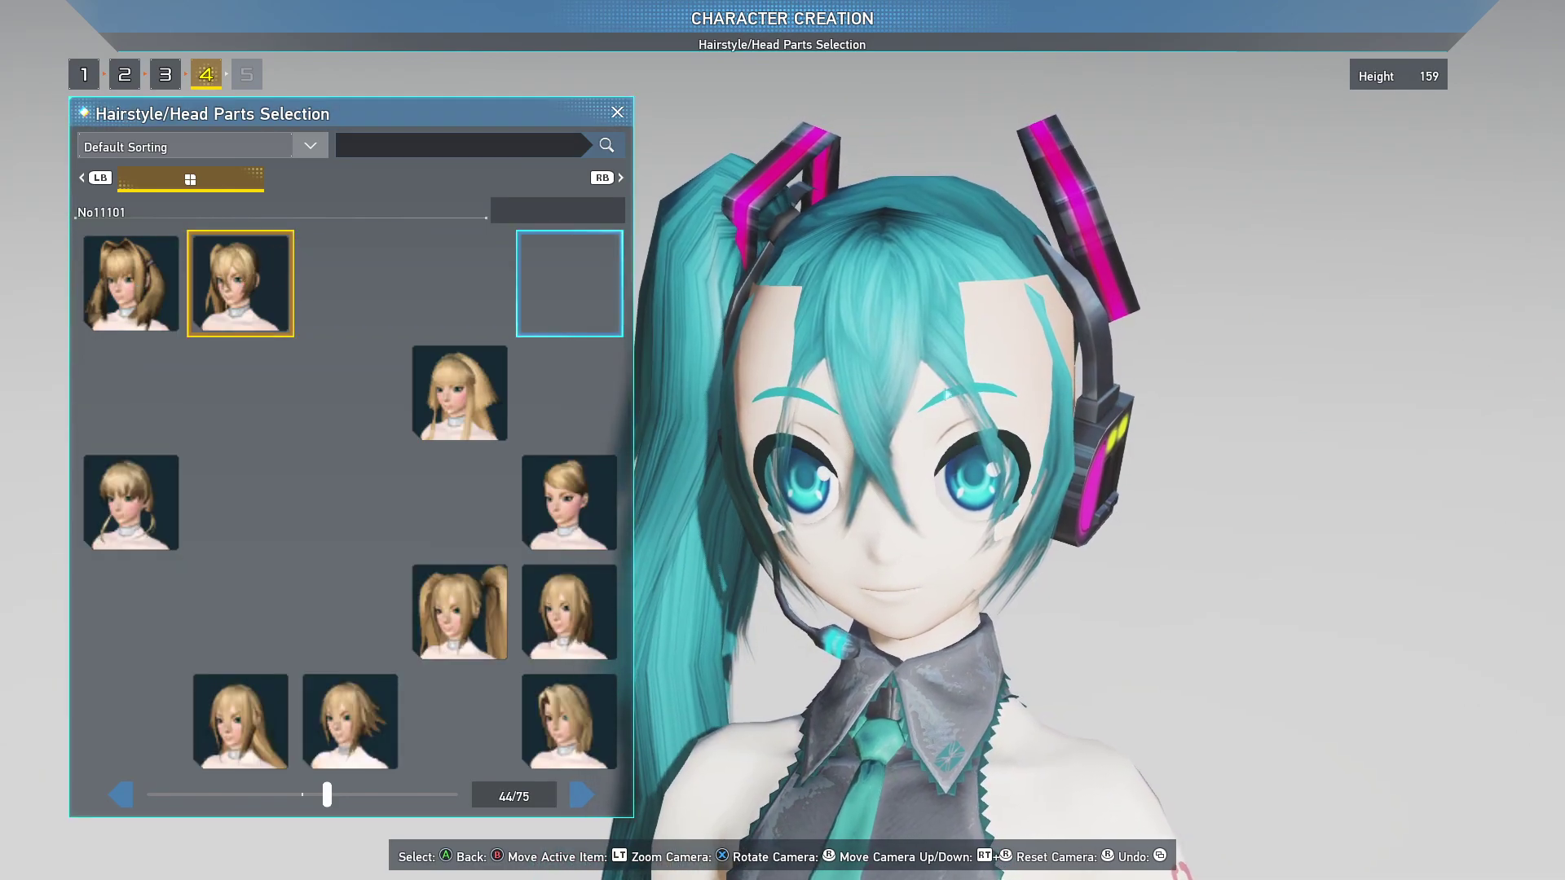
{"action": "left_click_drag", "start_coordinate": [946, 394], "coordinate": [875, 421]}
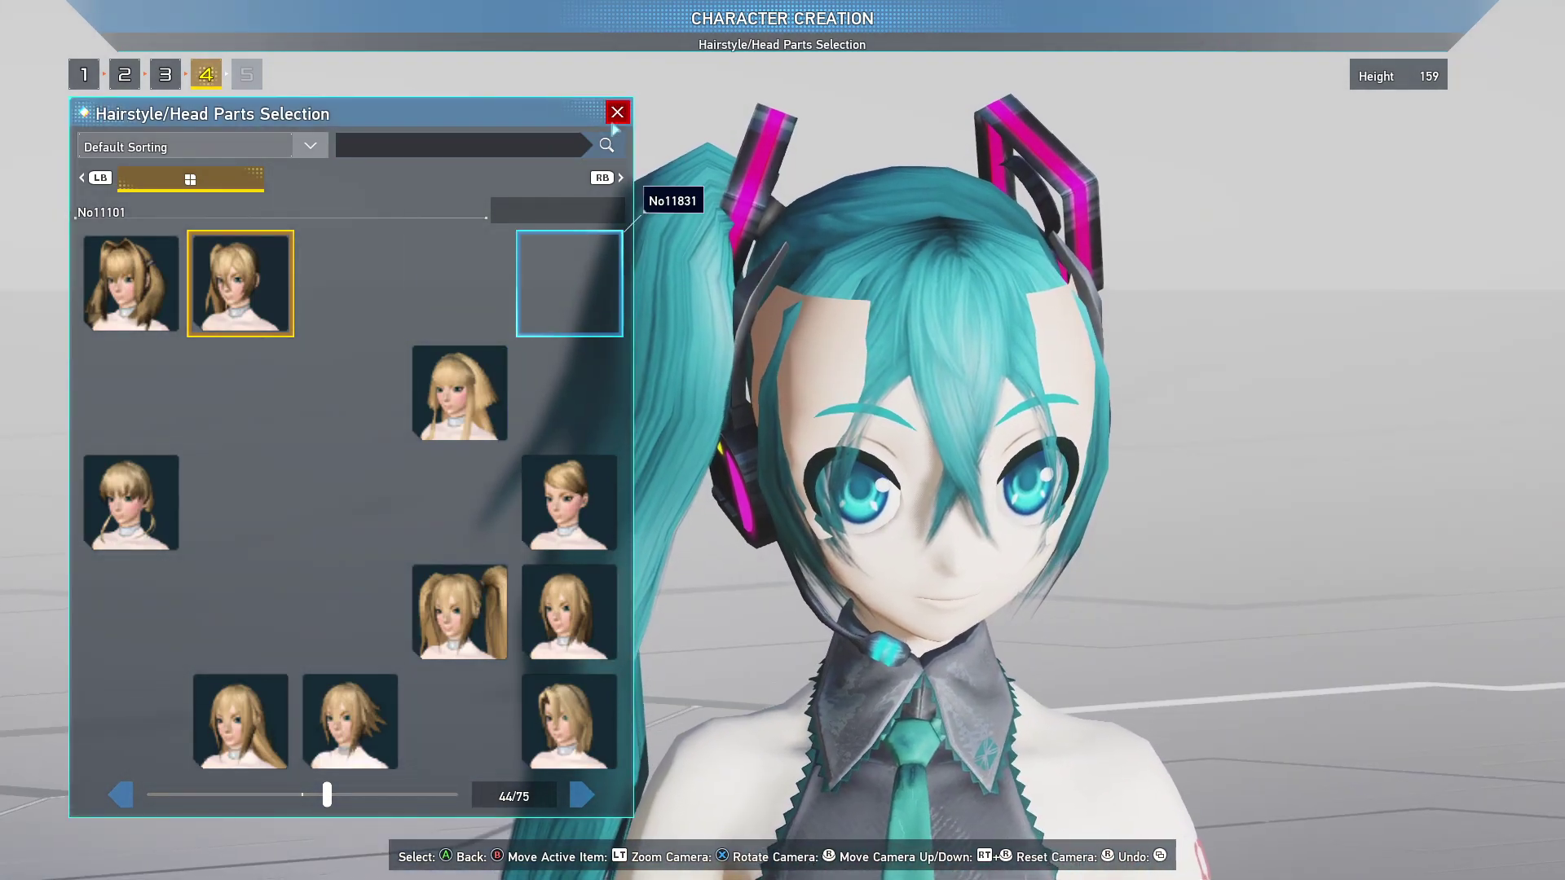
Leave the hairstyle settings, bring up the creation data management options, and view more of the character's body
{"action": "left_click", "coordinate": [617, 112]}
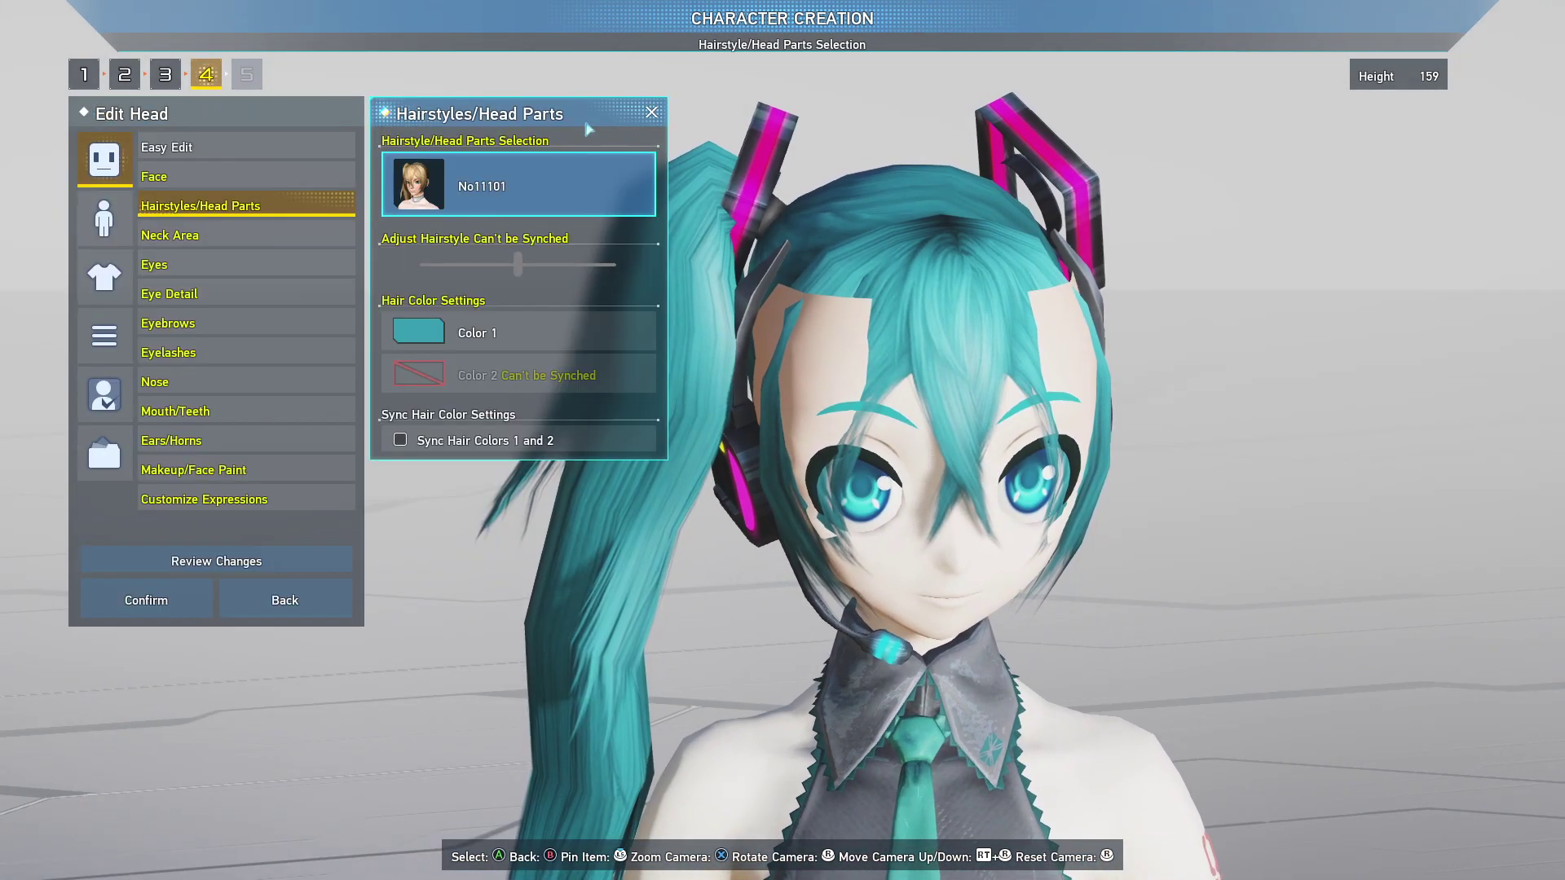
{"action": "left_click", "coordinate": [652, 113]}
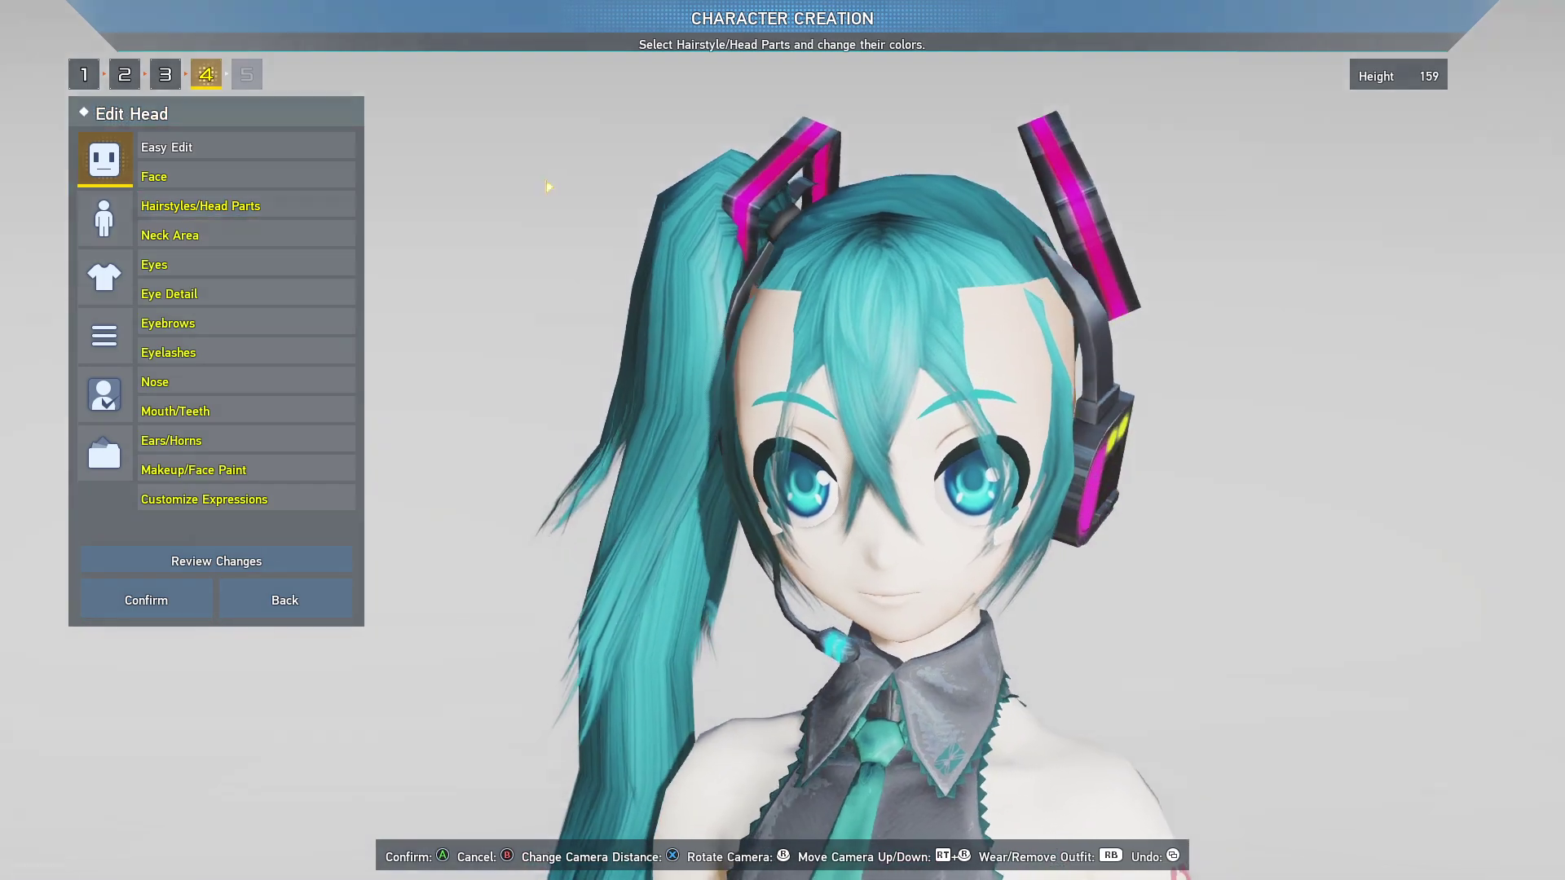
{"action": "left_click", "coordinate": [101, 427]}
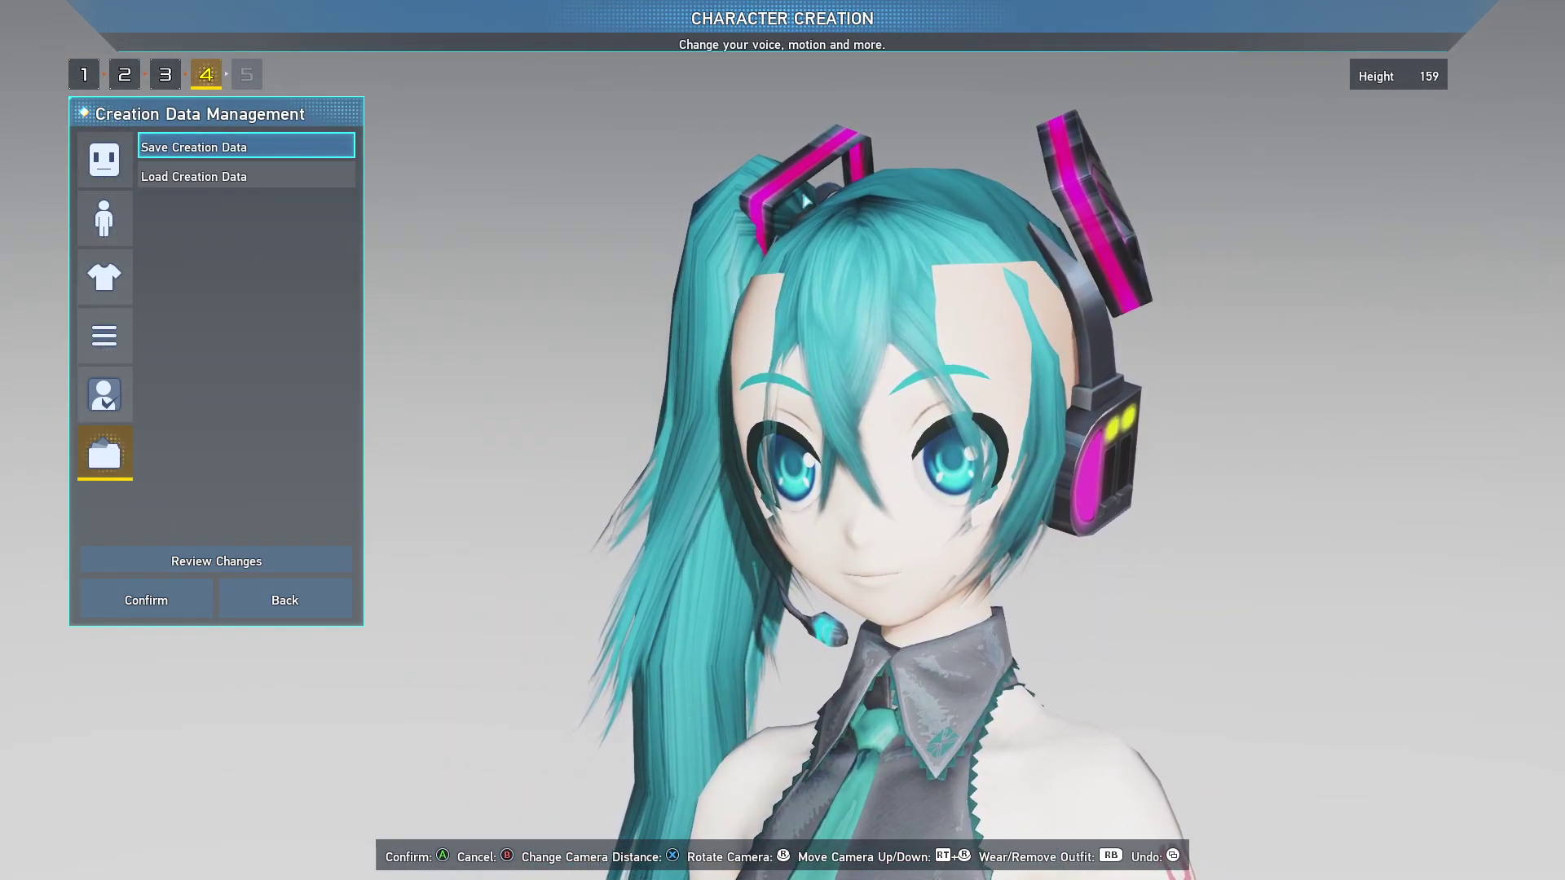
{"action": "left_click", "coordinate": [129, 274]}
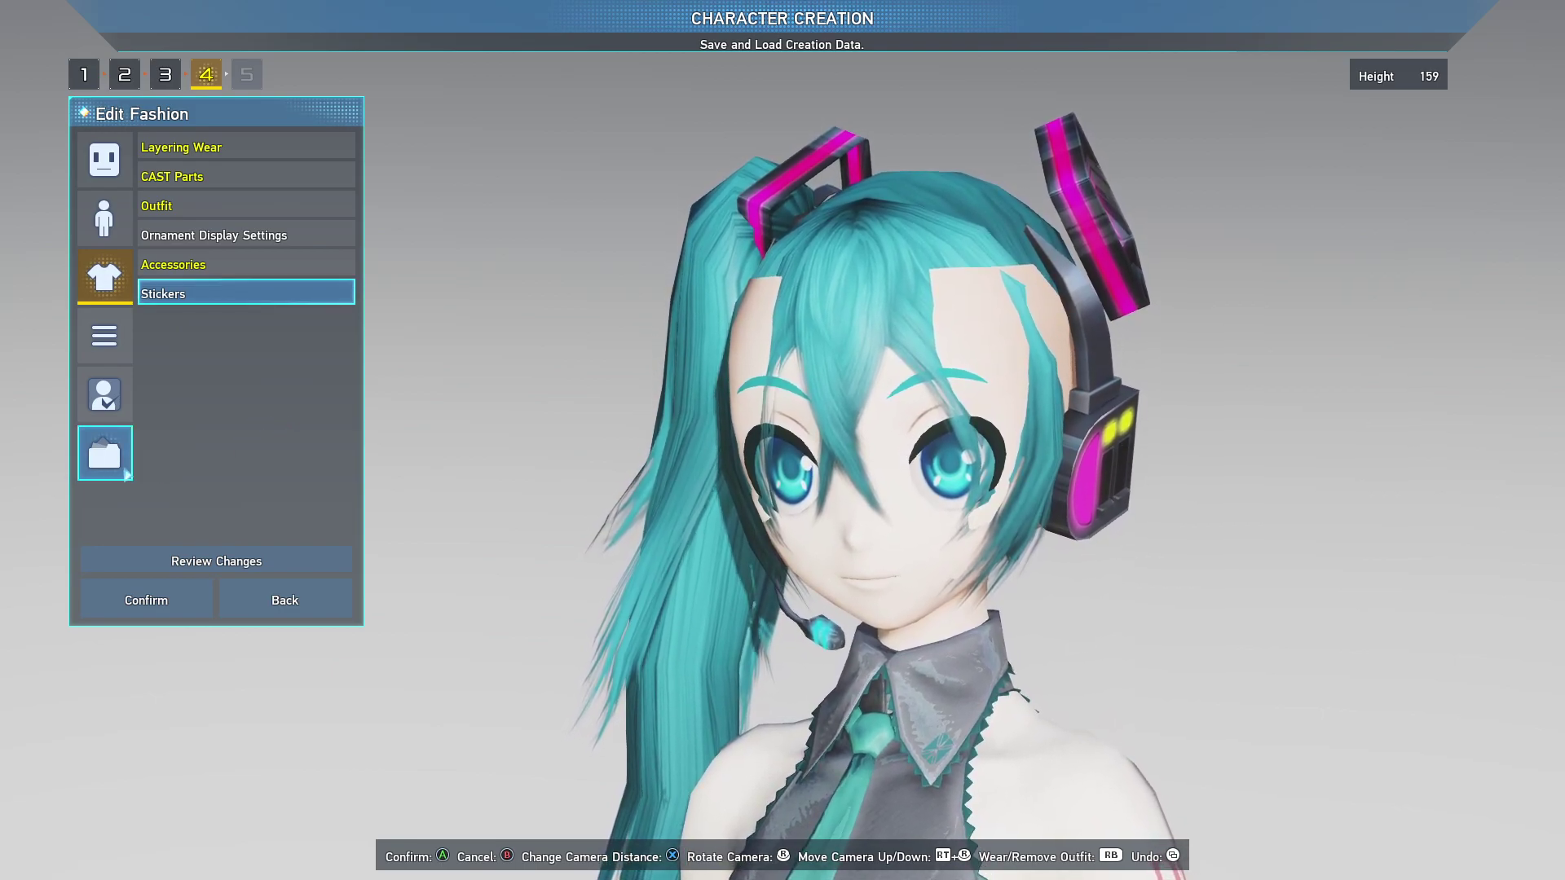
{"action": "left_click", "coordinate": [127, 475]}
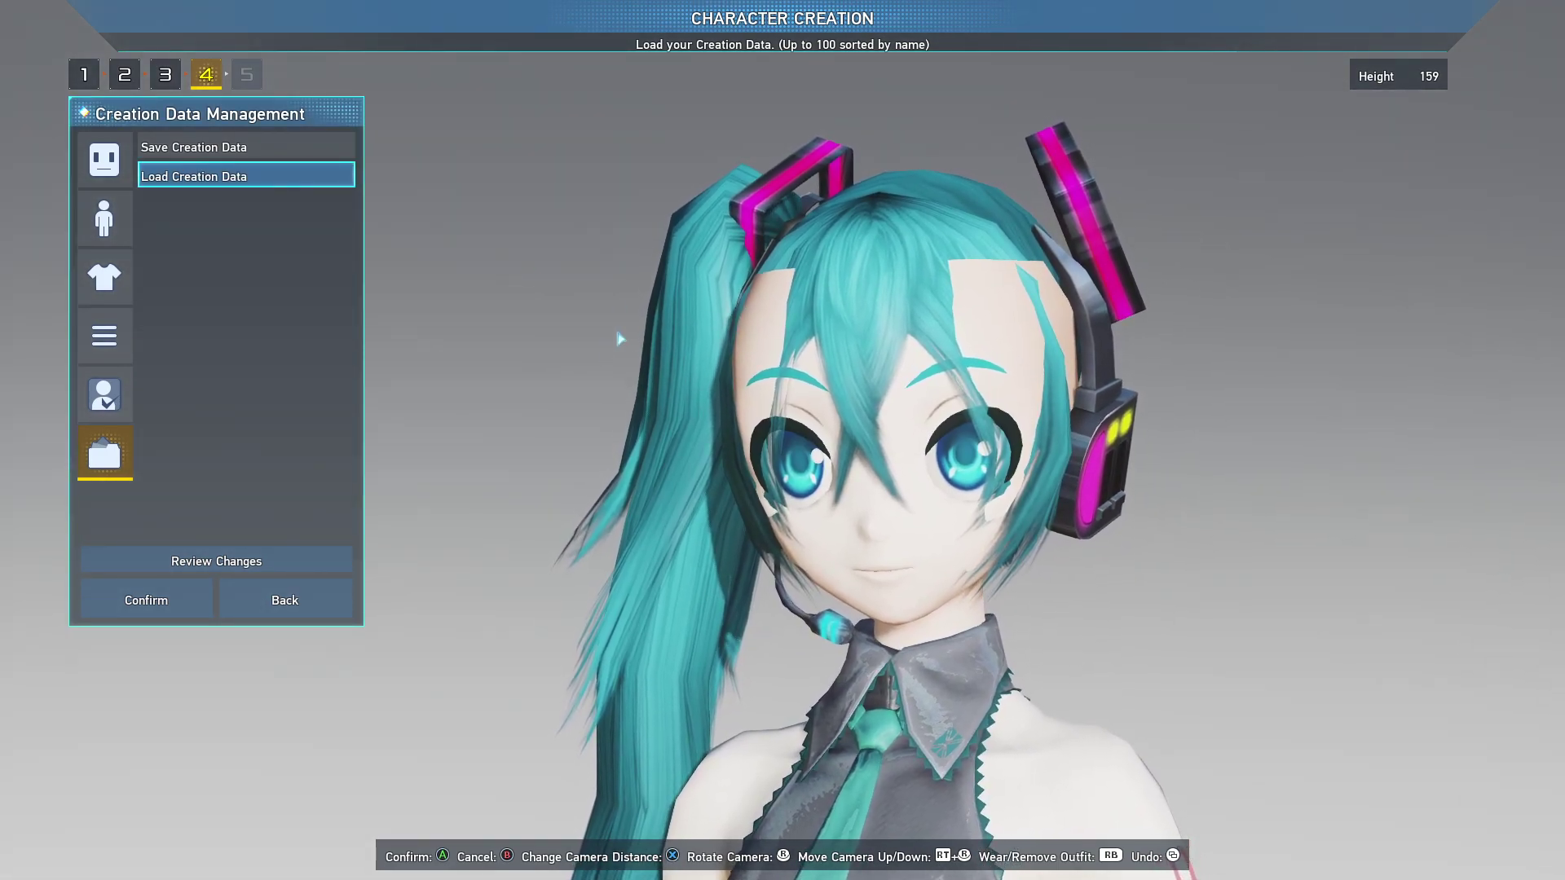
{"action": "scroll", "coordinate": [737, 468], "scroll_direction": "down", "scroll_amount": 3}
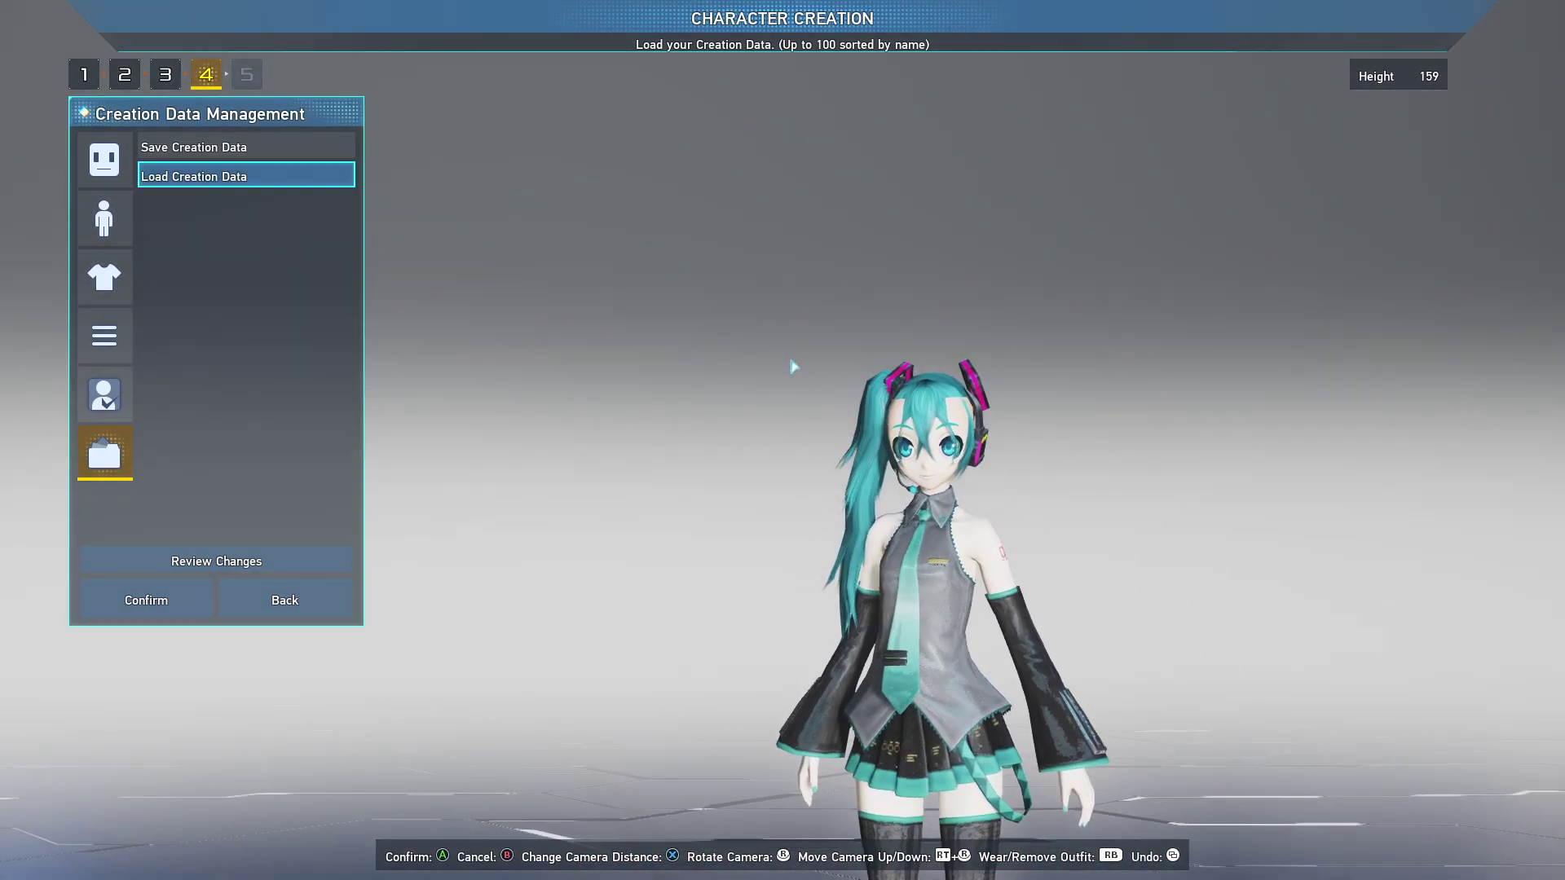